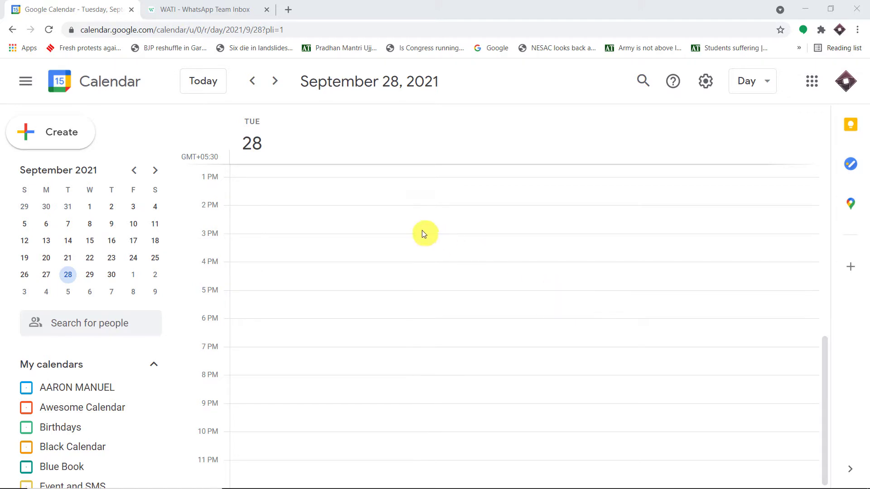
# Step: Create a 9 AM event on September 28 titled 'Chemistry Doubt Solving Class'
pyautogui.scroll(5, 450, 276)
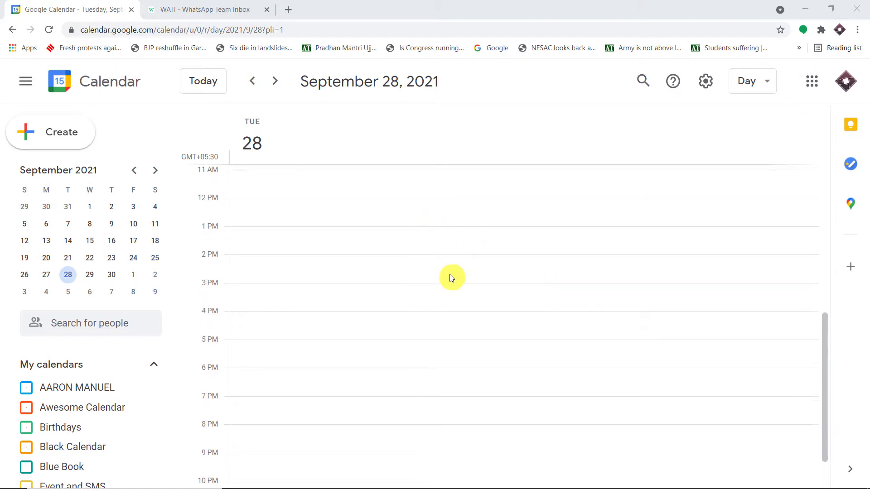
pyautogui.click(367, 247)
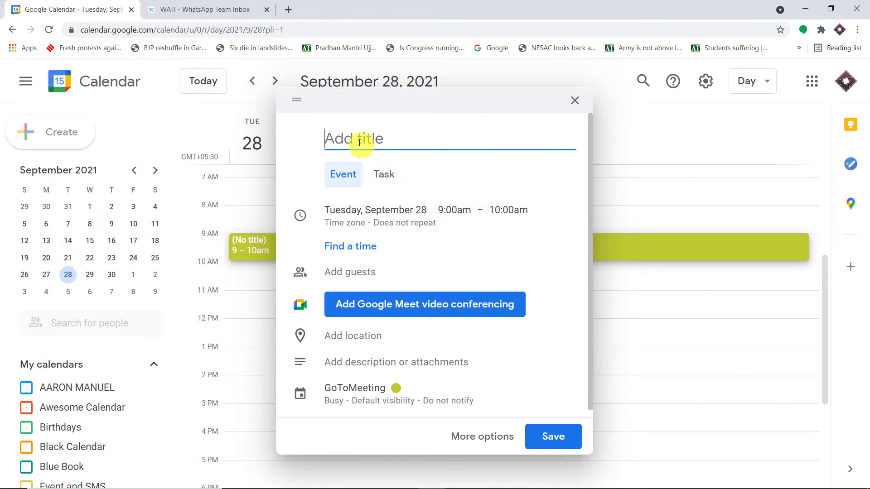
pyautogui.write('Chemistry Dou')
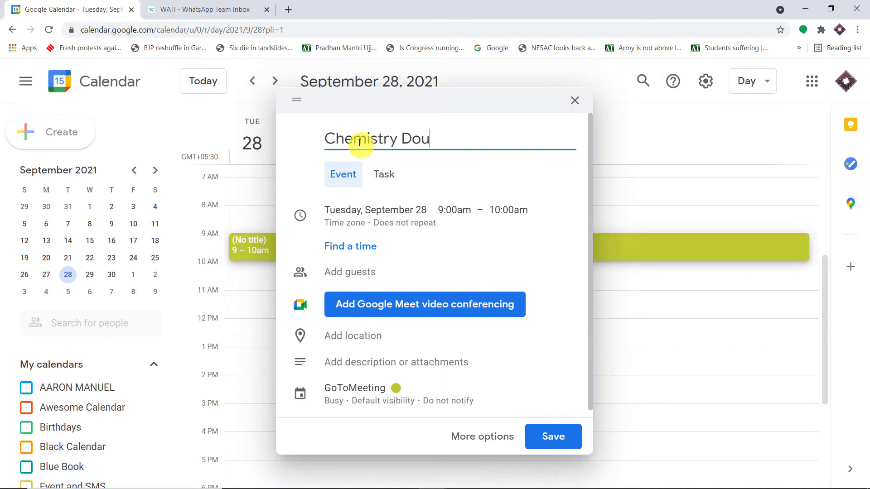
pyautogui.write('bt Solving ')
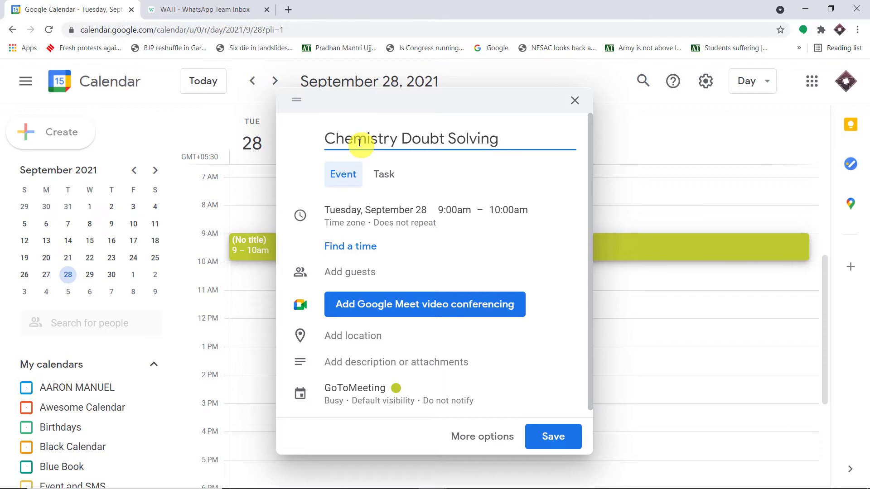
pyautogui.write('Class')
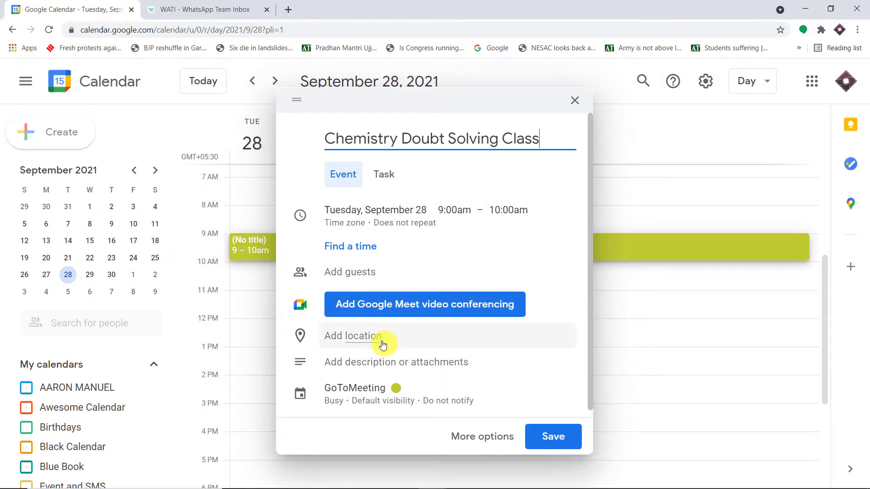
# Step: Set the class event's location to Paris
pyautogui.click(357, 344)
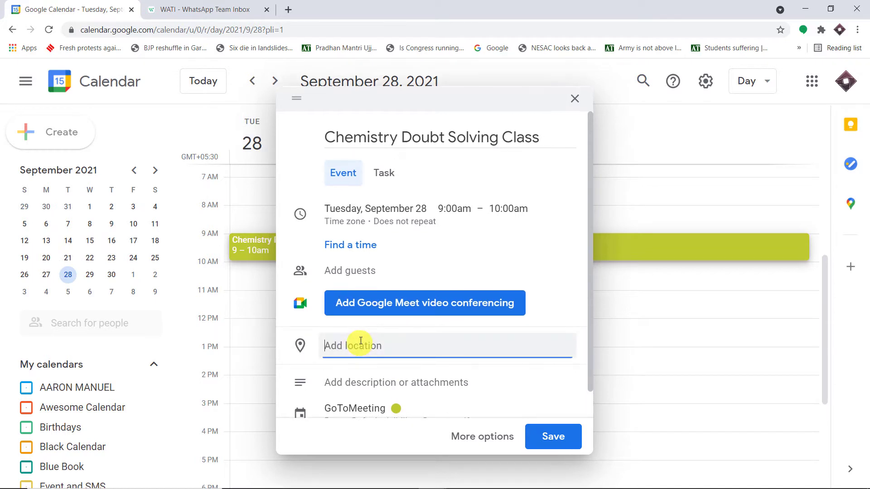
pyautogui.write('Paris')
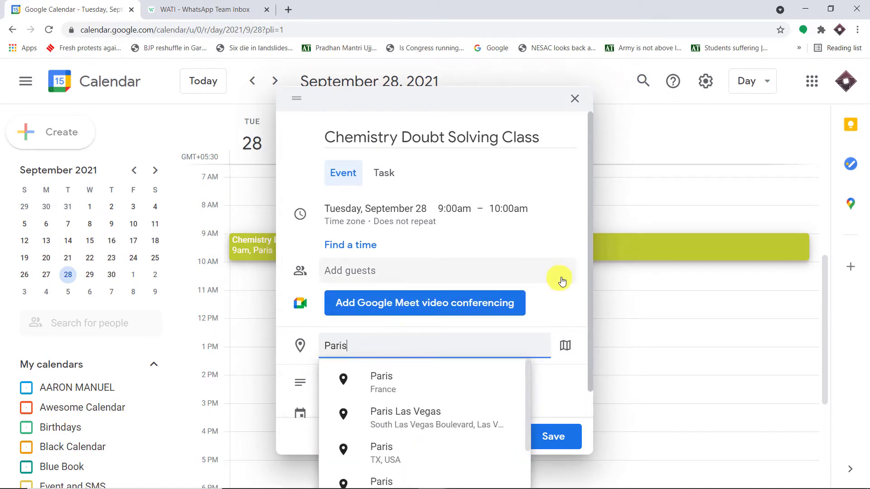
pyautogui.click(579, 286)
pyautogui.scroll(-1, 565, 292)
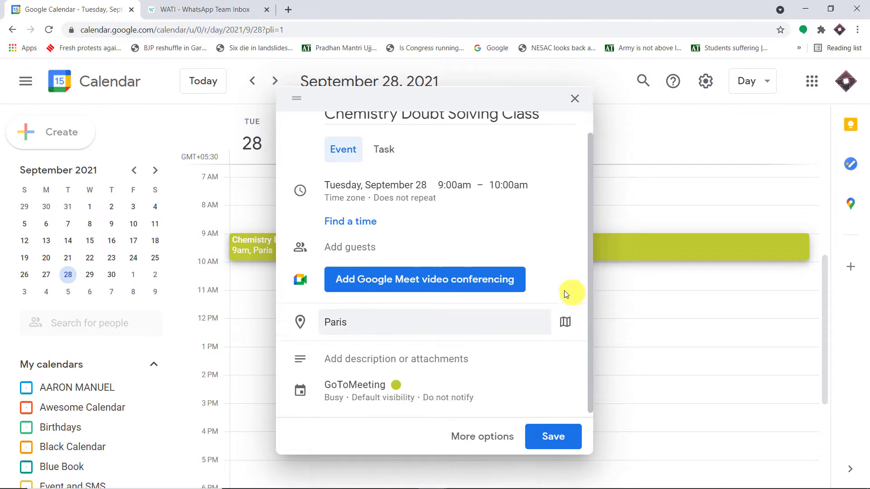
# Step: Add the attendee's name and pasted phone number in bold to the description, then save the event
pyautogui.click(336, 357)
pyautogui.click(337, 357)
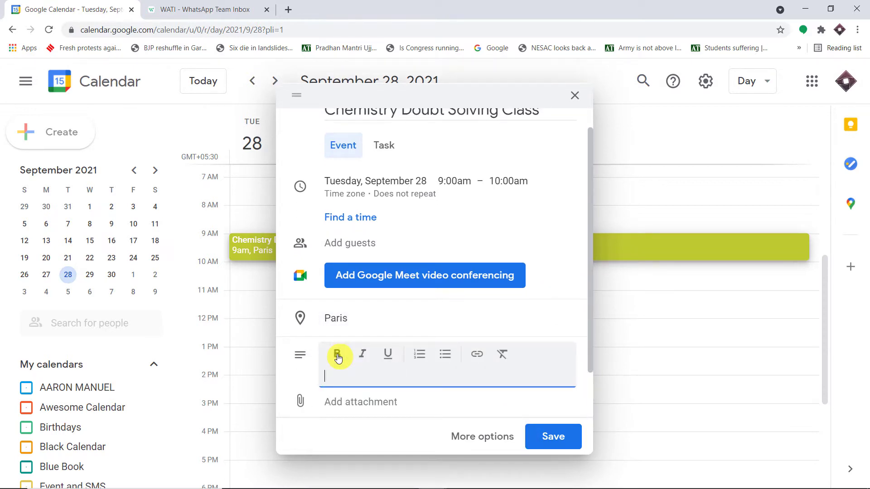
pyautogui.hotkey('ctrl', 'v')
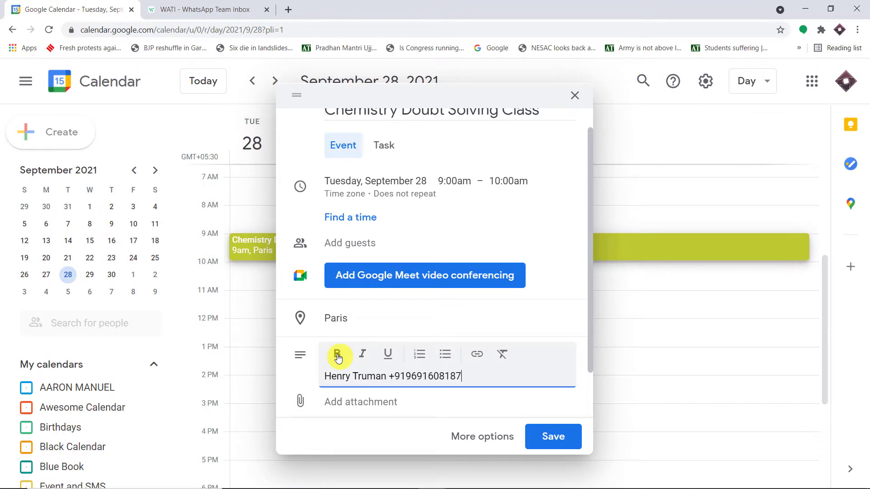
pyautogui.scroll(1, 384, 290)
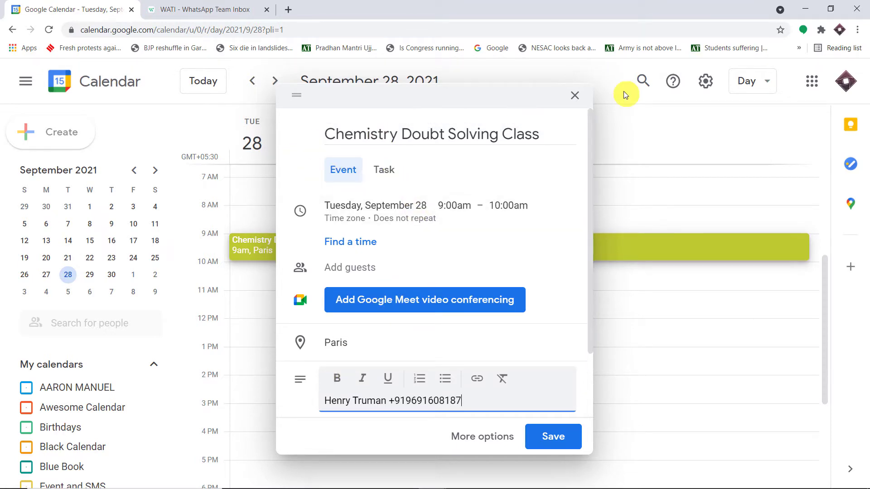
pyautogui.scroll(-2, 498, 186)
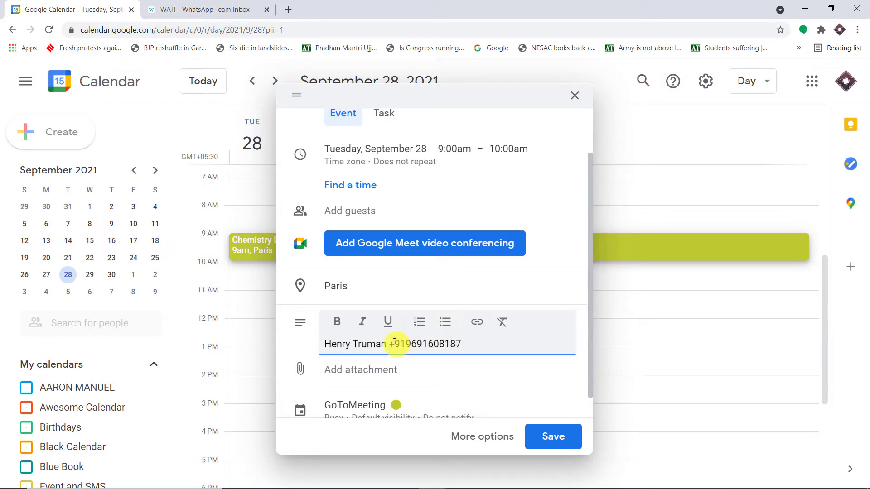
pyautogui.scroll(-1, 524, 285)
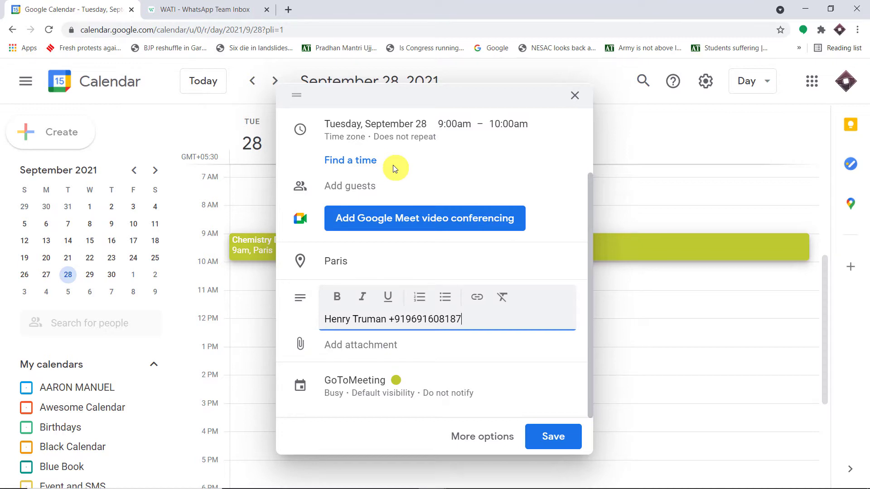
pyautogui.click(554, 437)
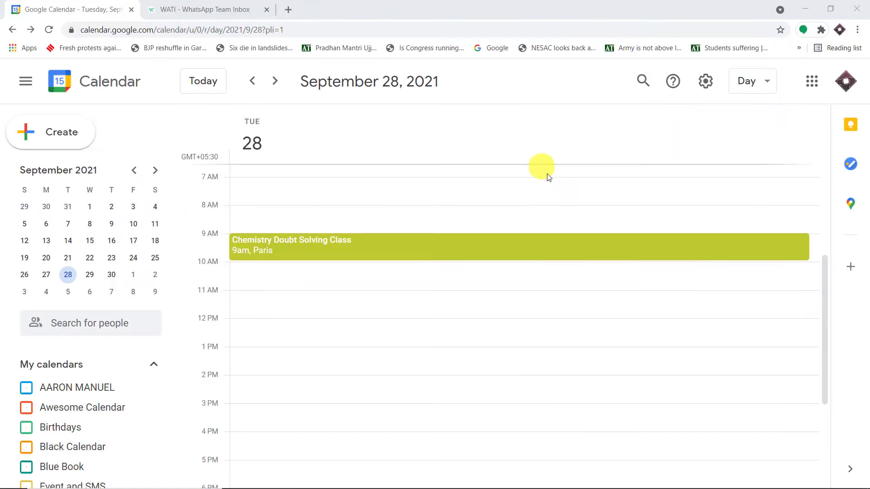
# Step: Open pabbly.com in a new tab and launch Pabbly Connect from the All Apps page
pyautogui.click(290, 12)
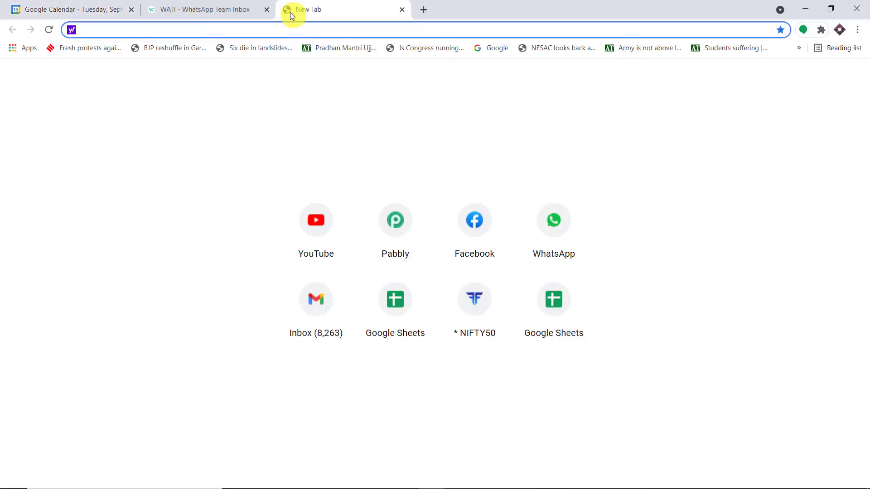
pyautogui.write('pabbly.com')
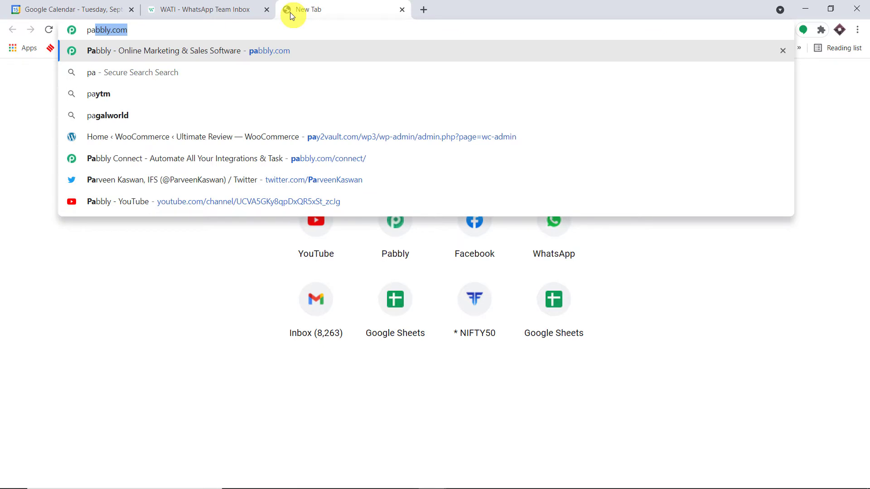
pyautogui.press('Return')
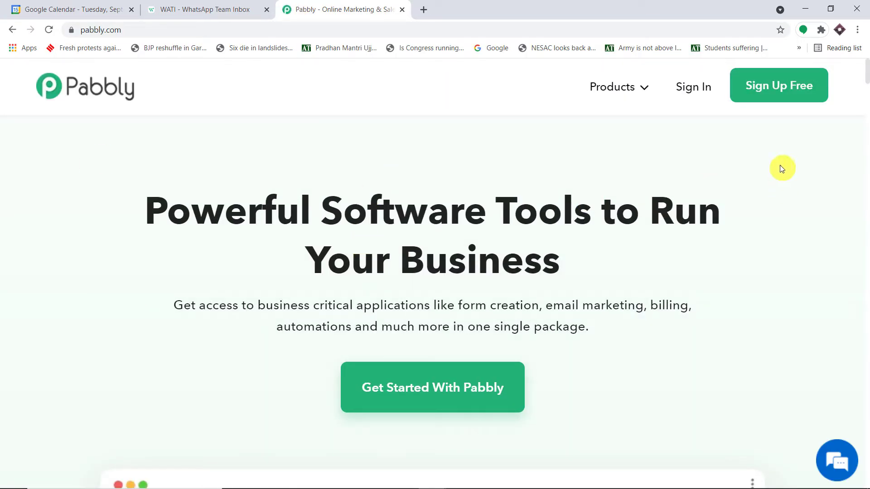
pyautogui.click(767, 91)
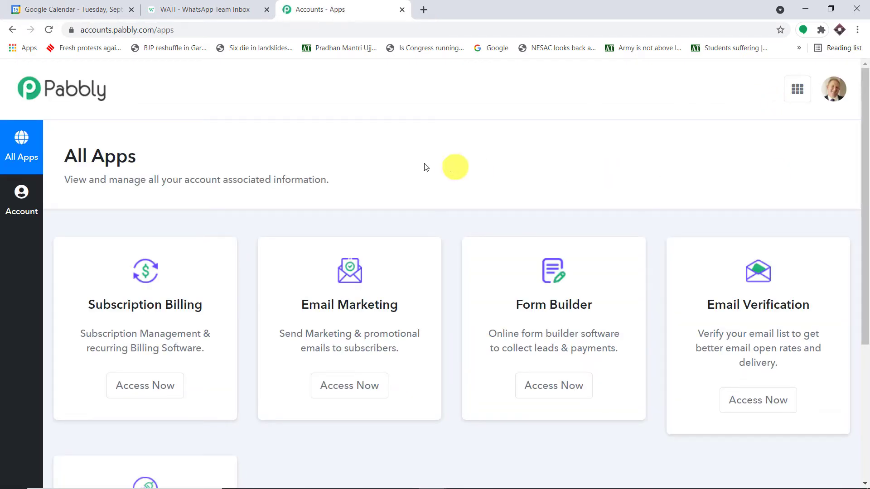
pyautogui.scroll(-5, 746, 188)
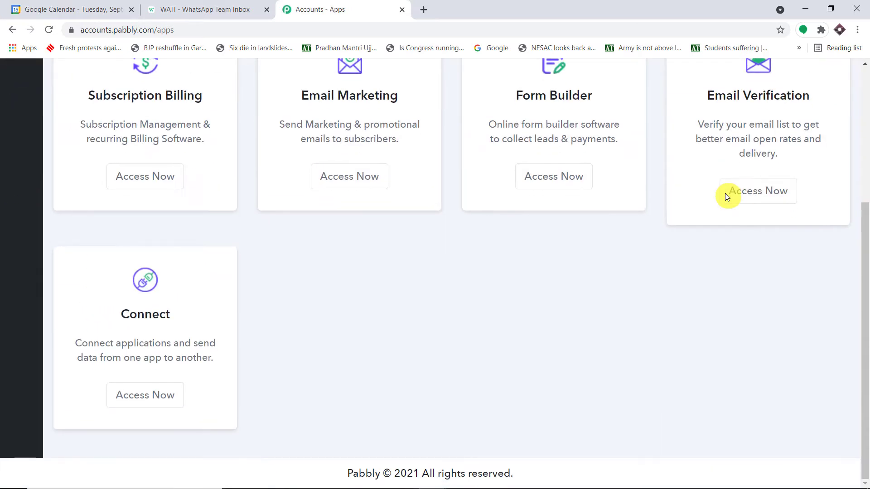
pyautogui.click(122, 394)
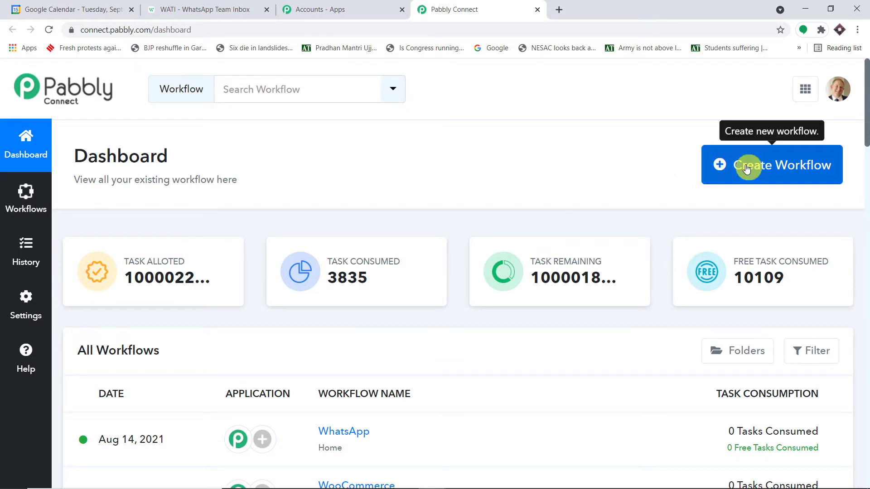
# Step: Create a new workflow named 'Google Calendar to WhatsApp'
pyautogui.click(746, 168)
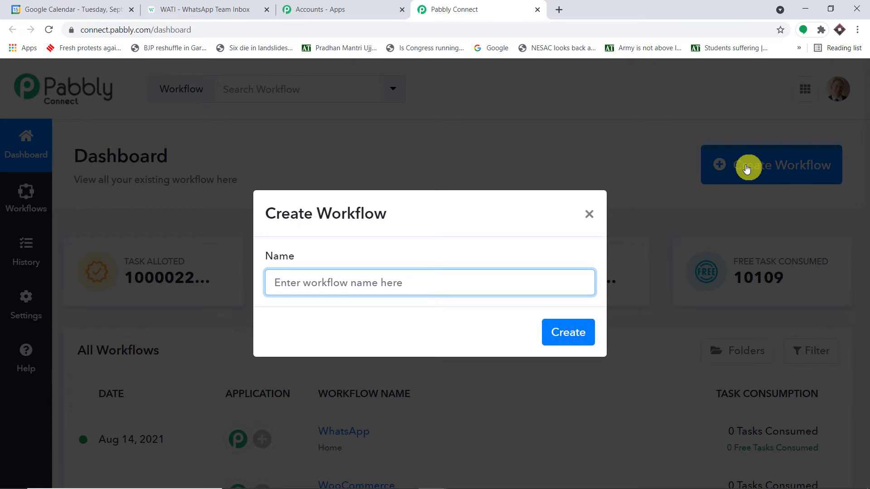
pyautogui.write('G')
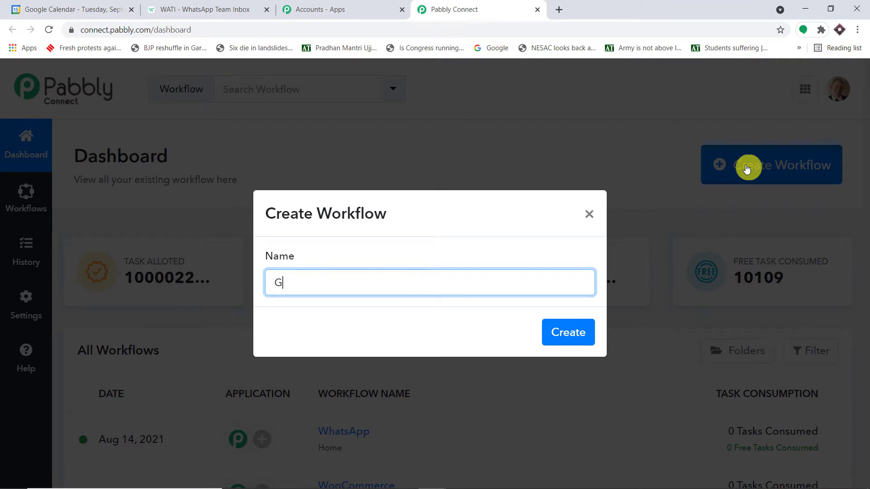
pyautogui.write('oogle Calendar to WhatsApp')
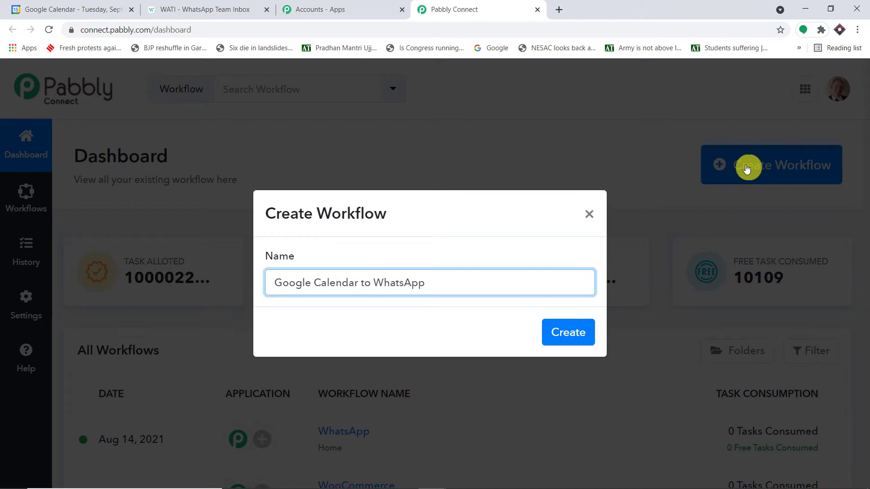
pyautogui.click(568, 331)
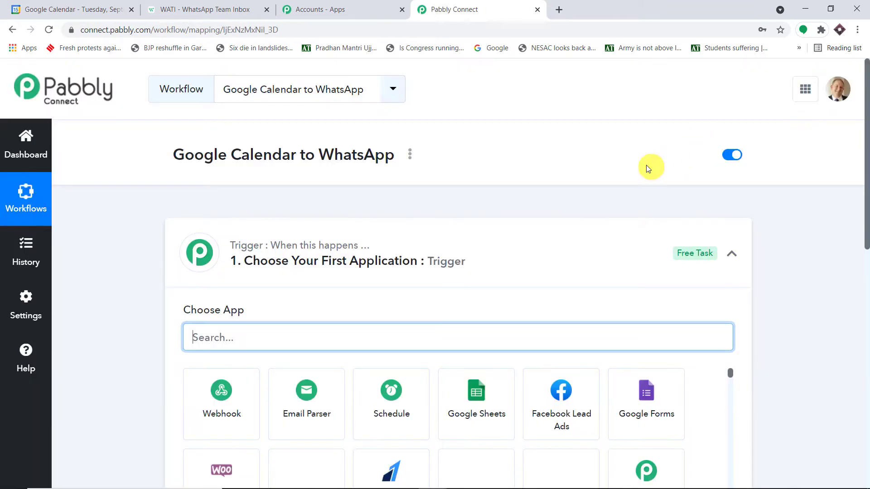
# Step: Choose Google Calendar as the workflow's trigger app
pyautogui.click(490, 246)
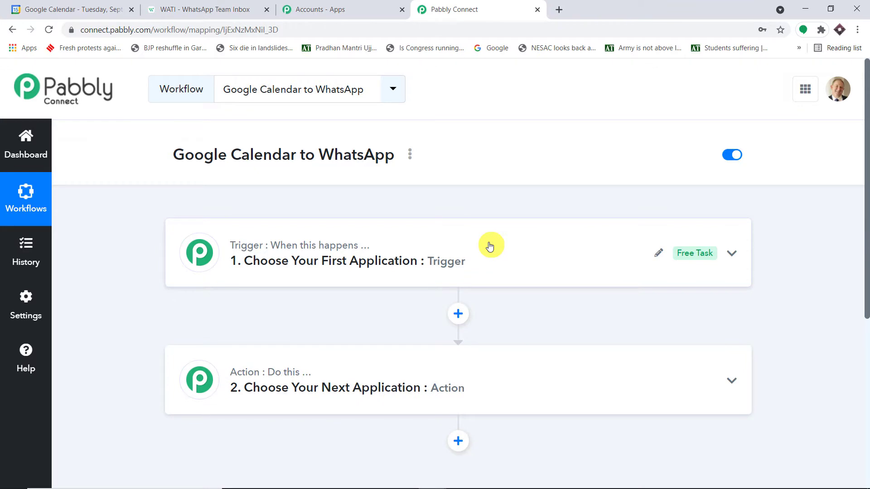
pyautogui.click(510, 262)
pyautogui.scroll(-1, 459, 266)
pyautogui.click(381, 273)
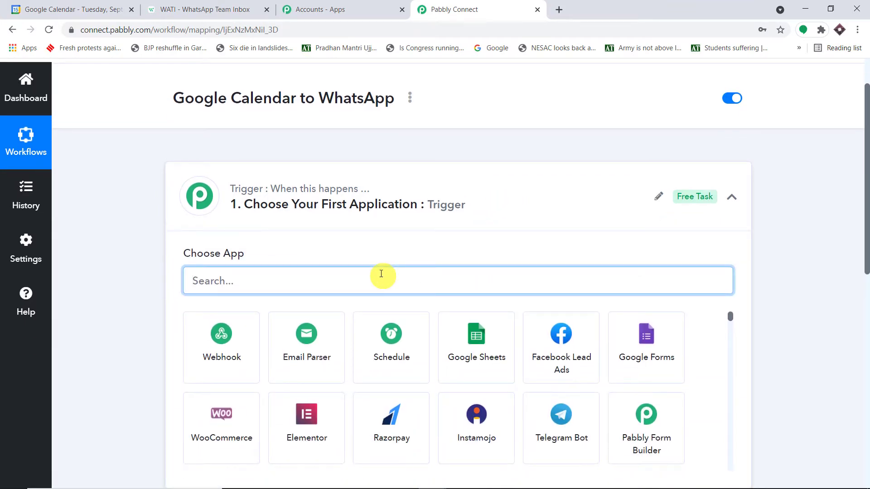
pyautogui.write('google')
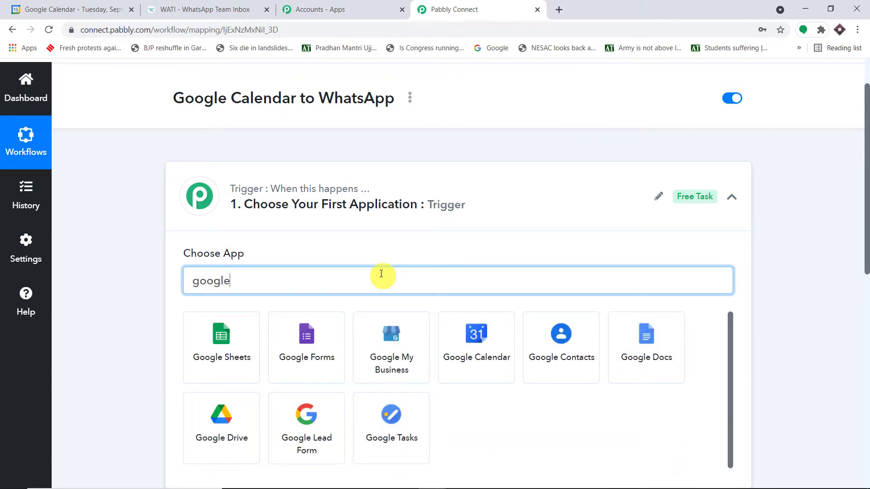
pyautogui.click(459, 337)
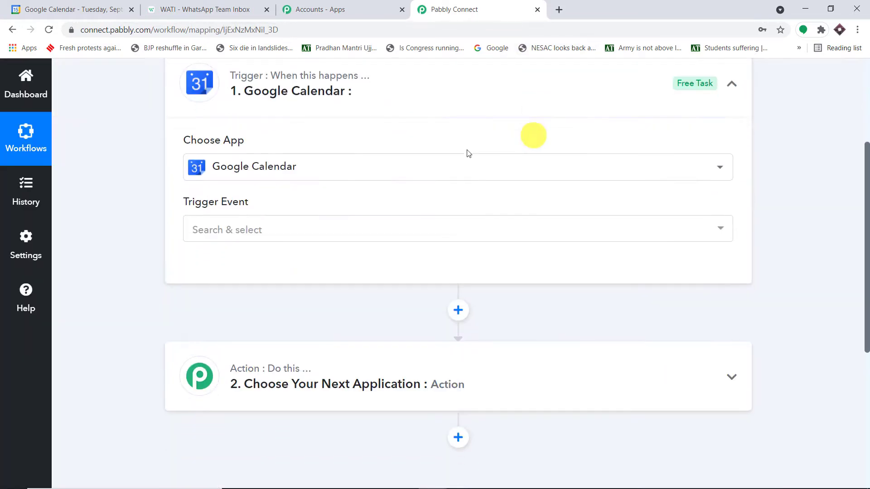
# Step: Set the trigger event to New Event
pyautogui.click(270, 236)
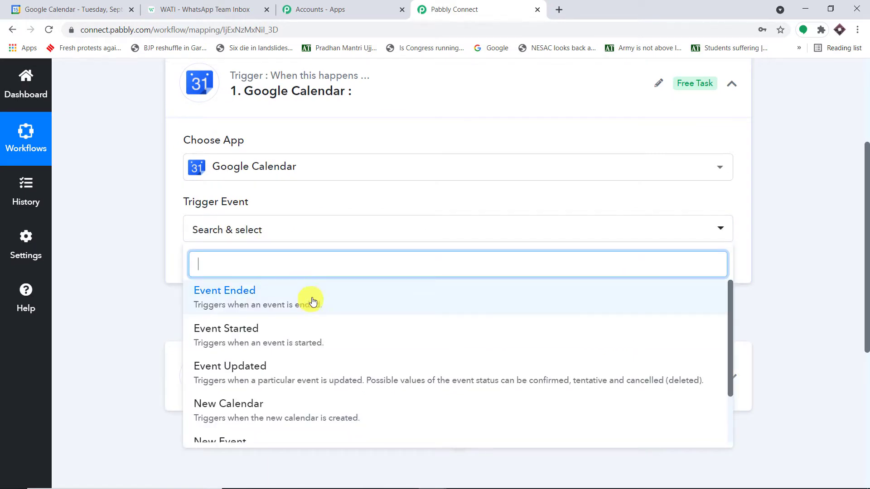
pyautogui.scroll(-2, 310, 301)
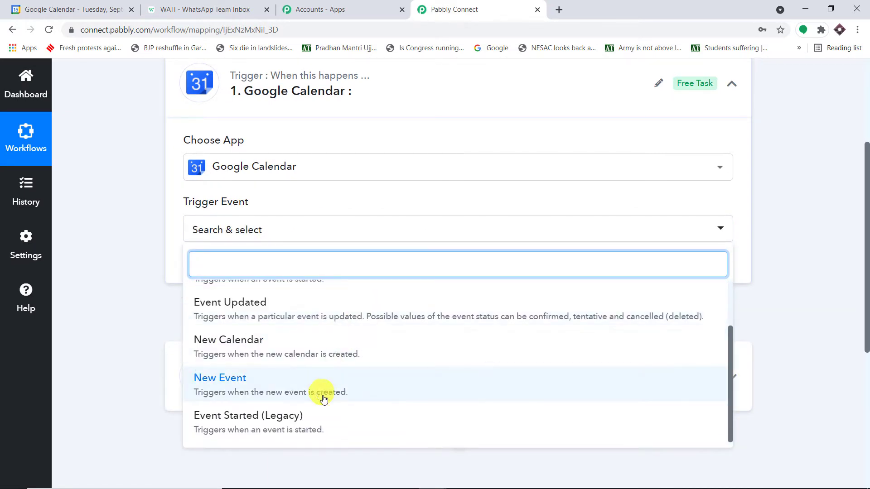
pyautogui.click(340, 391)
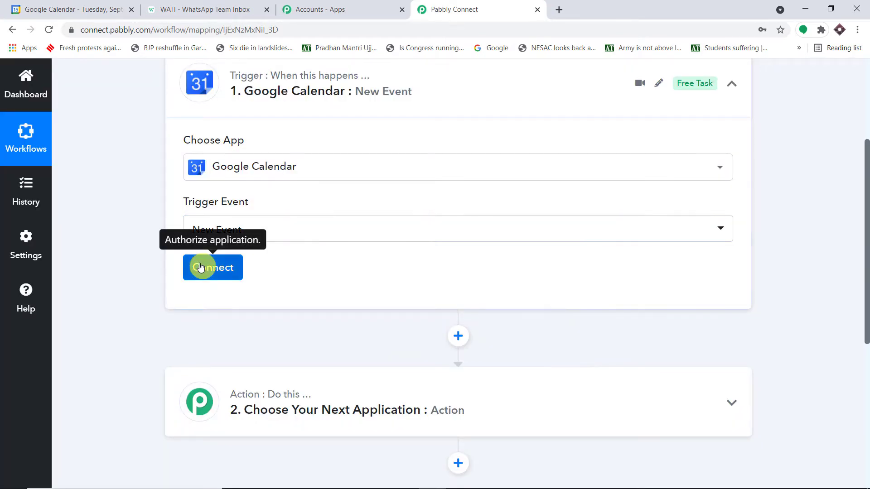
pyautogui.click(201, 268)
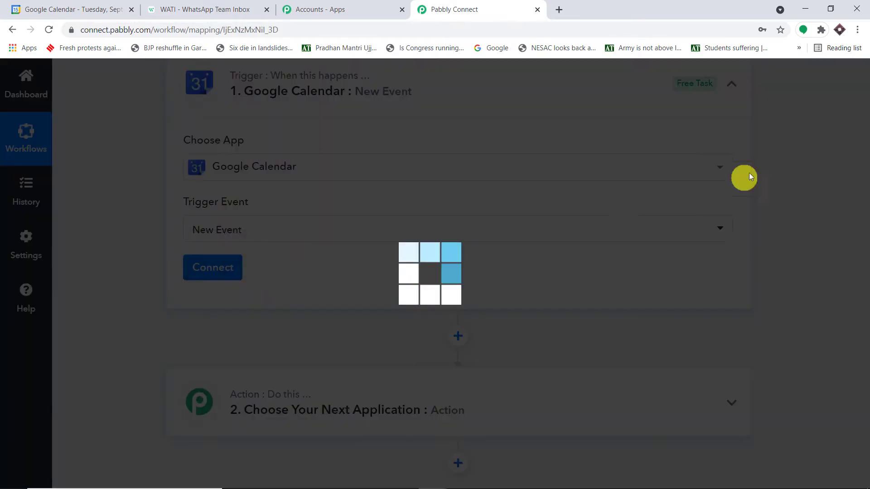
# Step: Add a new Google Calendar connection and grant the Google account Calendar access
pyautogui.click(525, 218)
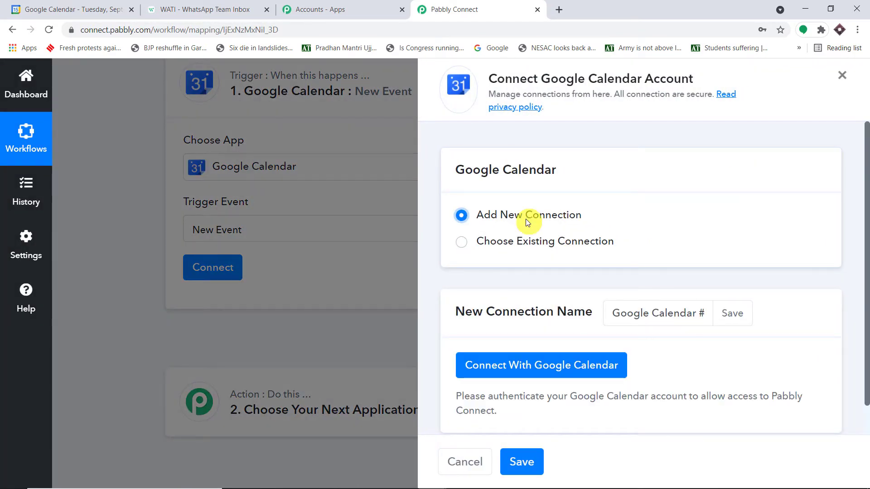
pyautogui.click(549, 365)
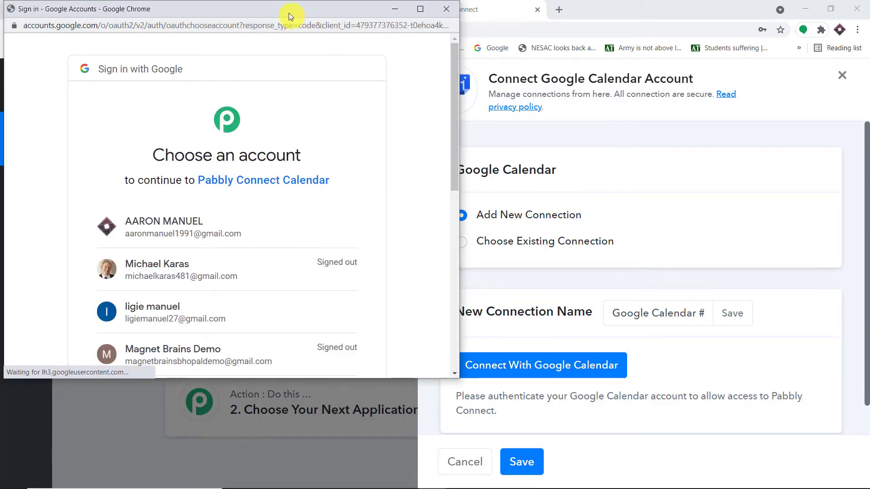
pyautogui.moveTo(291, 15); pyautogui.dragTo(653, 50)
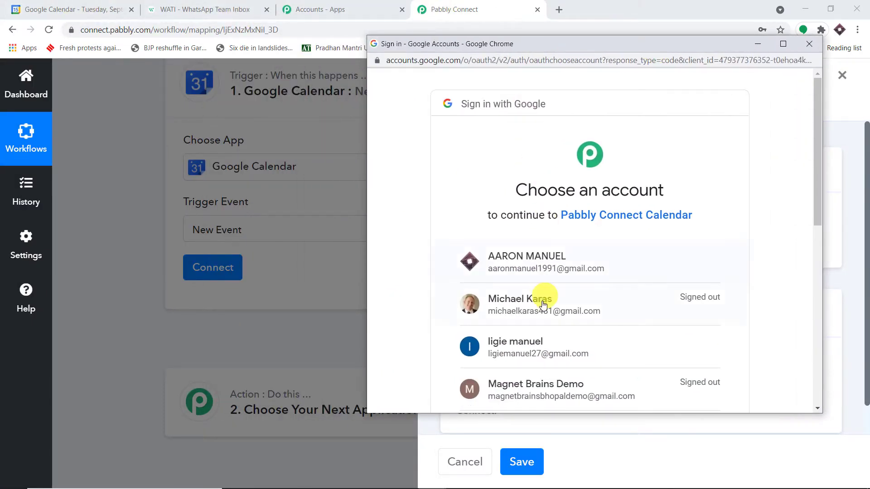
pyautogui.click(639, 259)
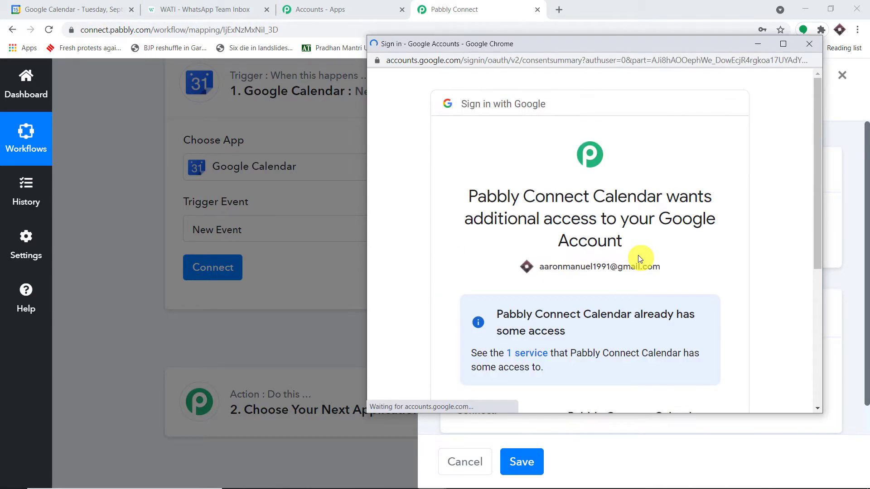
pyautogui.scroll(-5, 638, 254)
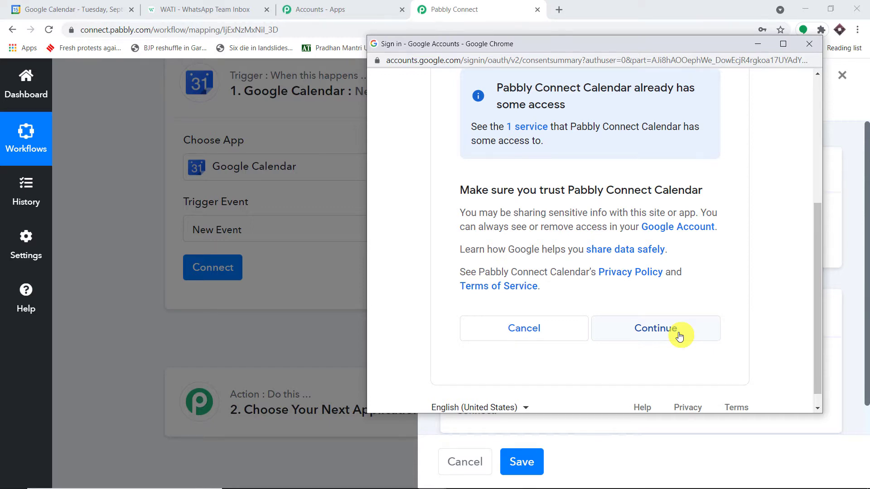
pyautogui.click(679, 335)
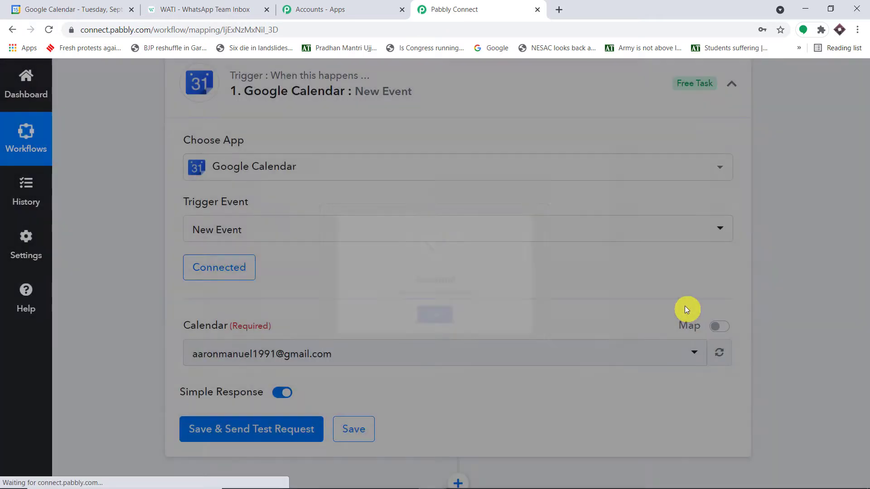
# Step: Open the trigger's Calendar dropdown to see the available calendars
pyautogui.scroll(-2, 817, 170)
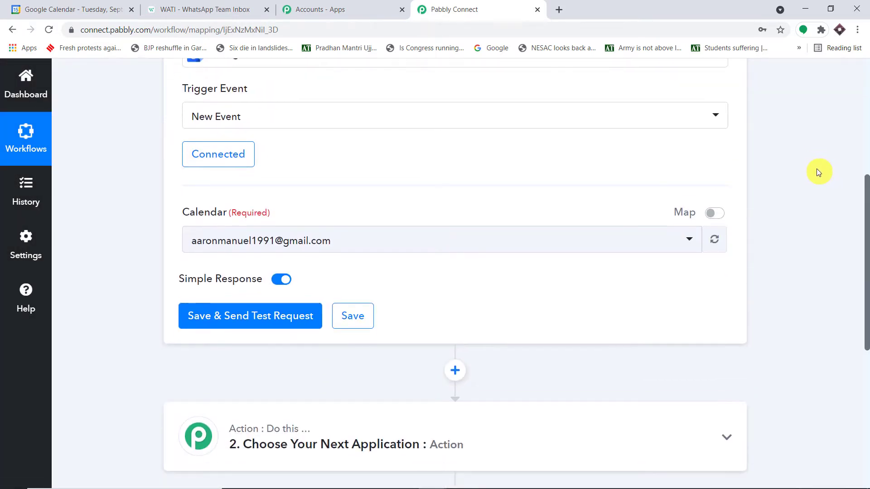
pyautogui.scroll(-1, 818, 172)
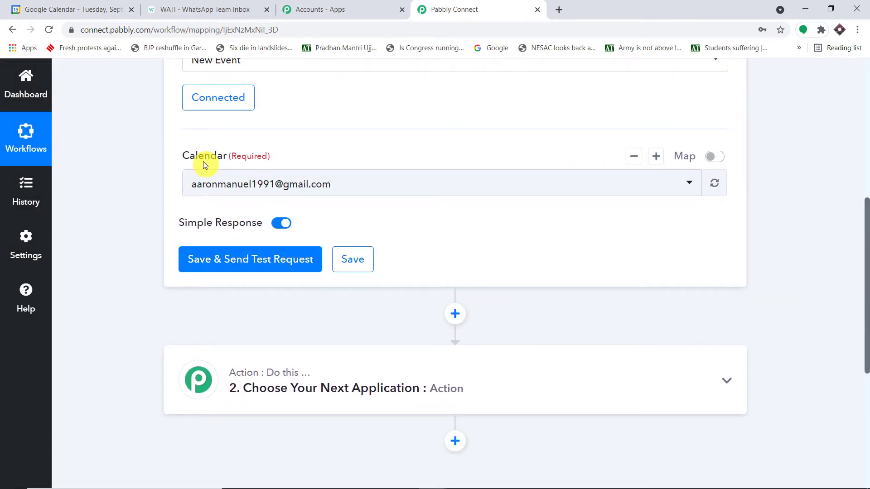
pyautogui.click(248, 186)
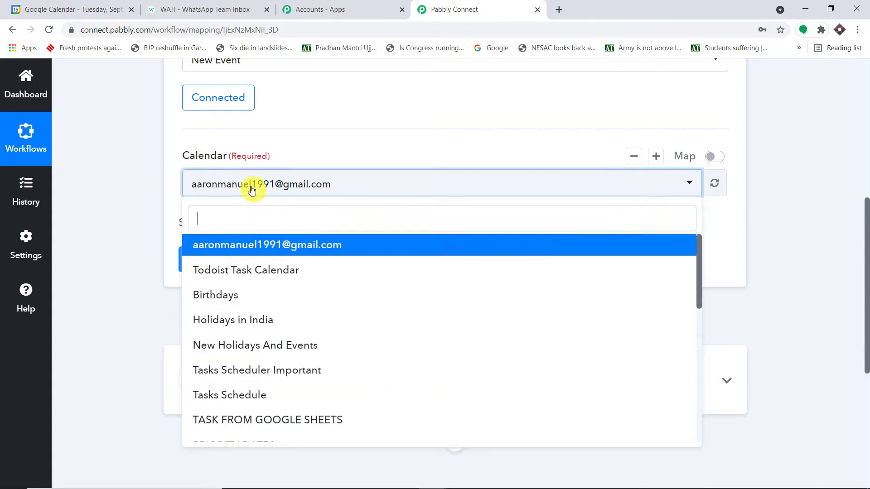
pyautogui.scroll(-5, 462, 356)
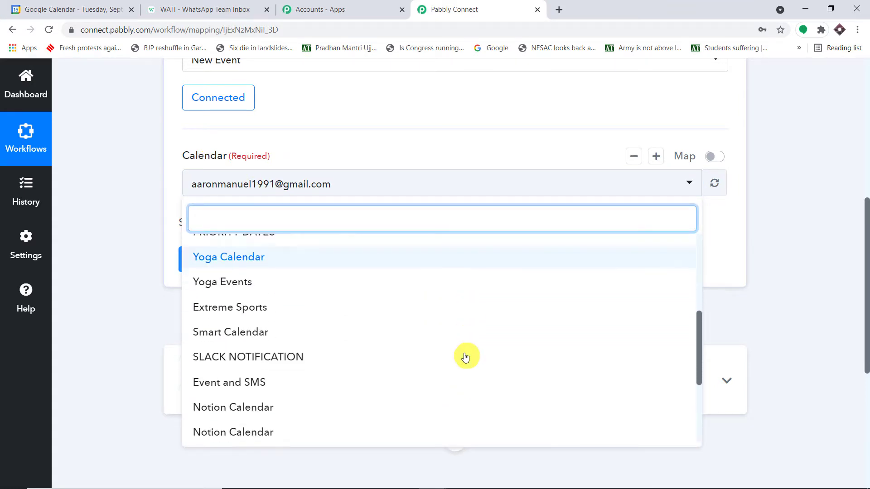
# Step: Turn on the Event and SMS calendar in Google Calendar's sidebar
pyautogui.click(82, 9)
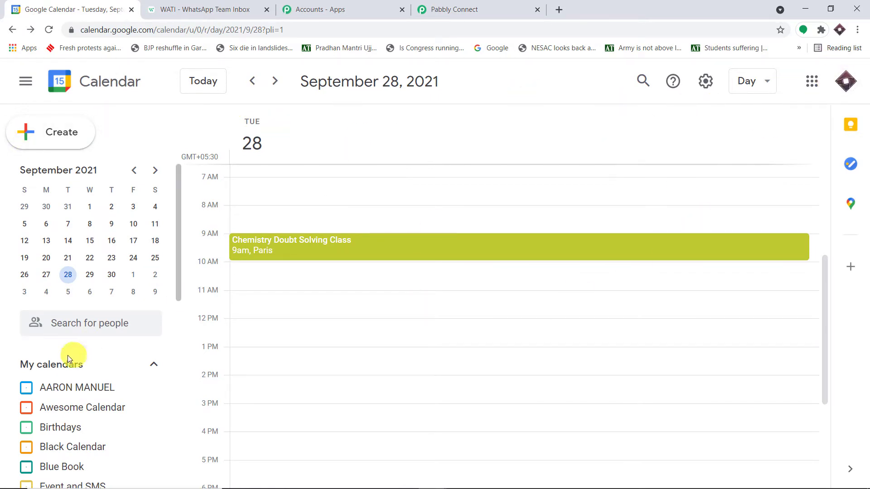
pyautogui.scroll(-4, 73, 355)
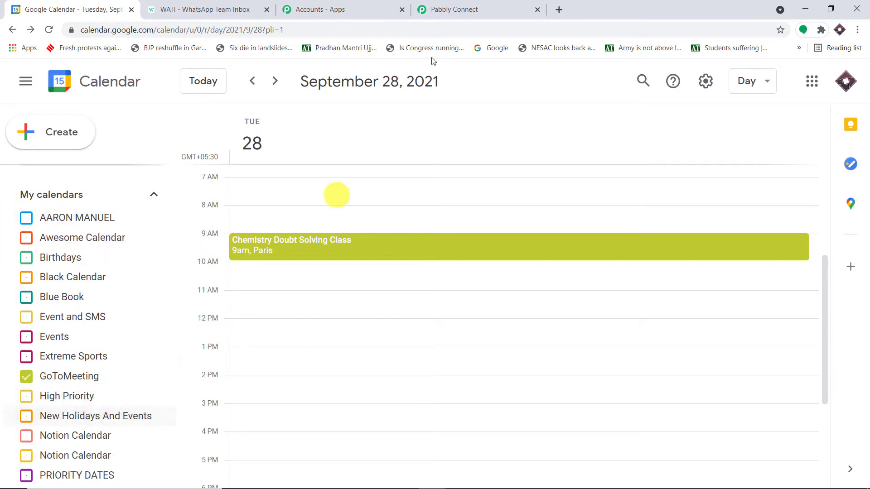
pyautogui.click(498, 7)
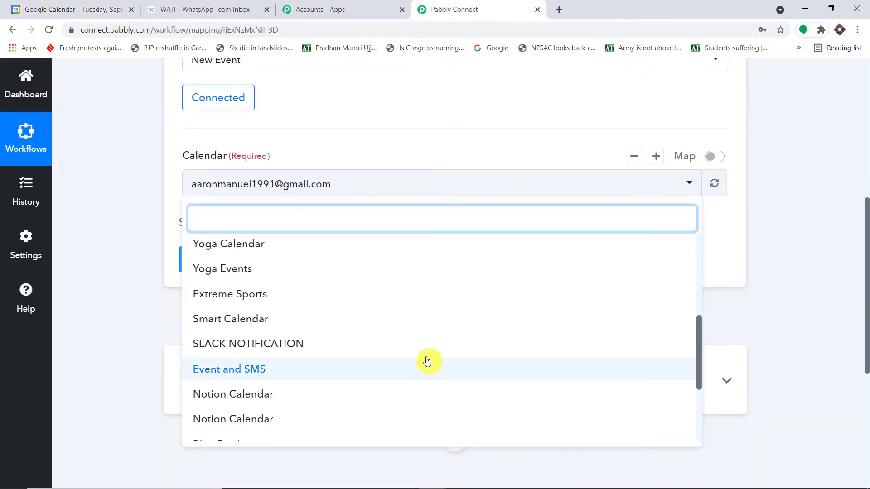
pyautogui.click(15, 3)
pyautogui.scroll(3, 170, 262)
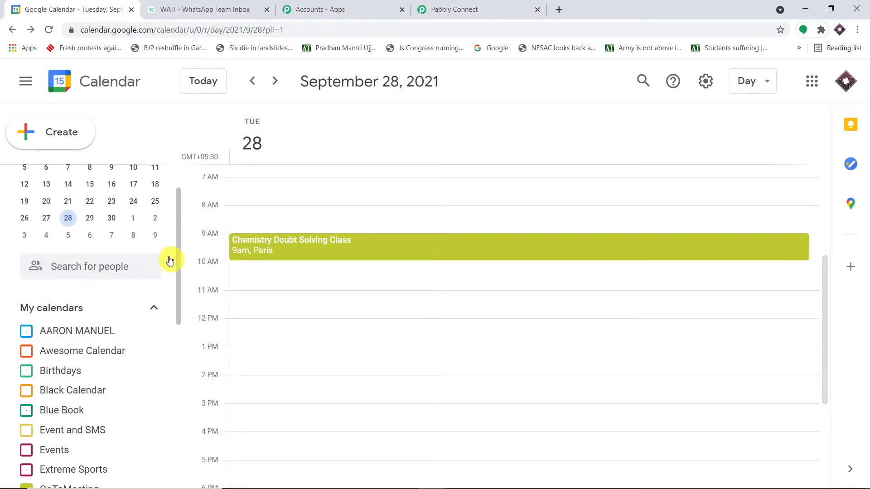
pyautogui.scroll(-3, 74, 344)
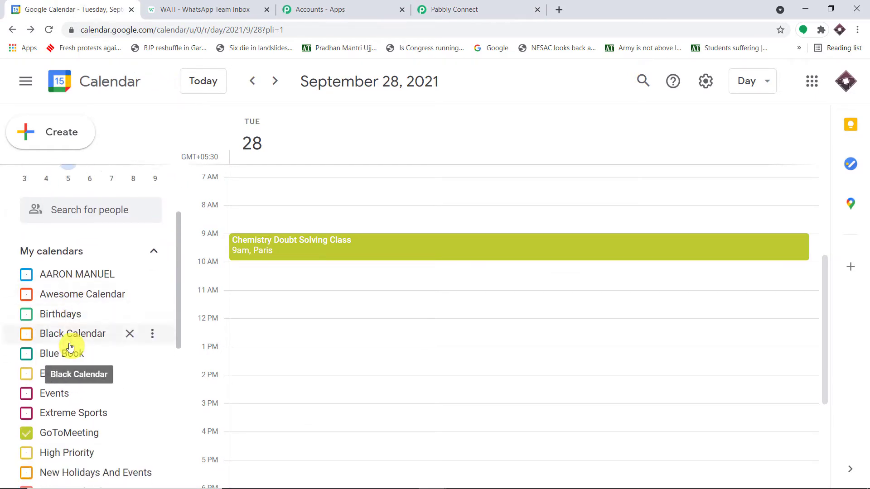
pyautogui.click(69, 320)
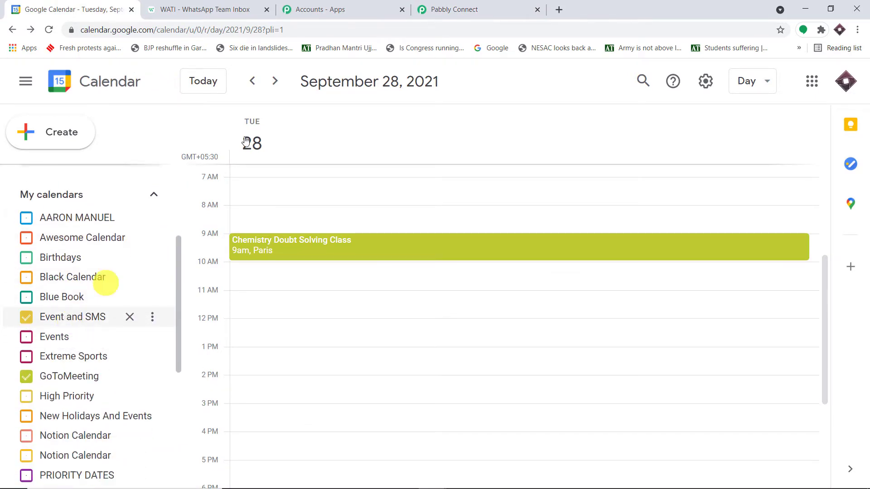
# Step: Select Event and SMS as the Pabbly trigger's calendar, then return to Google Calendar
pyautogui.click(465, 8)
pyautogui.scroll(-2, 330, 281)
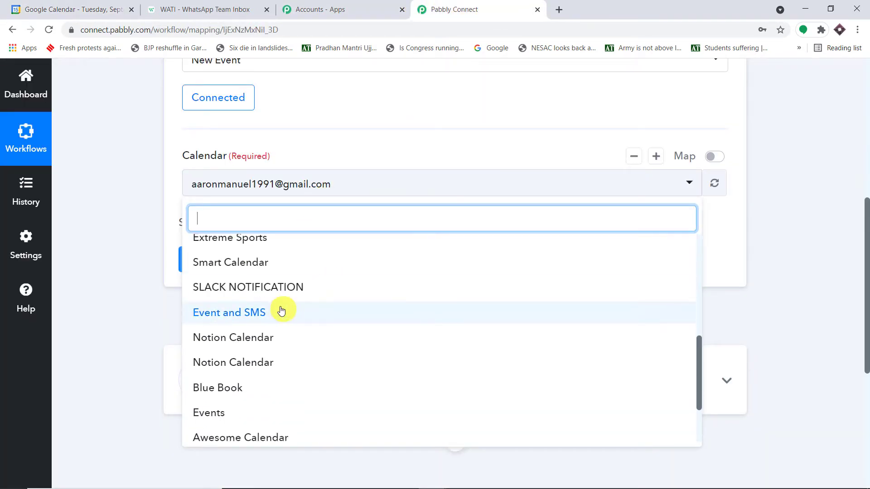
pyautogui.click(282, 311)
pyautogui.click(87, 2)
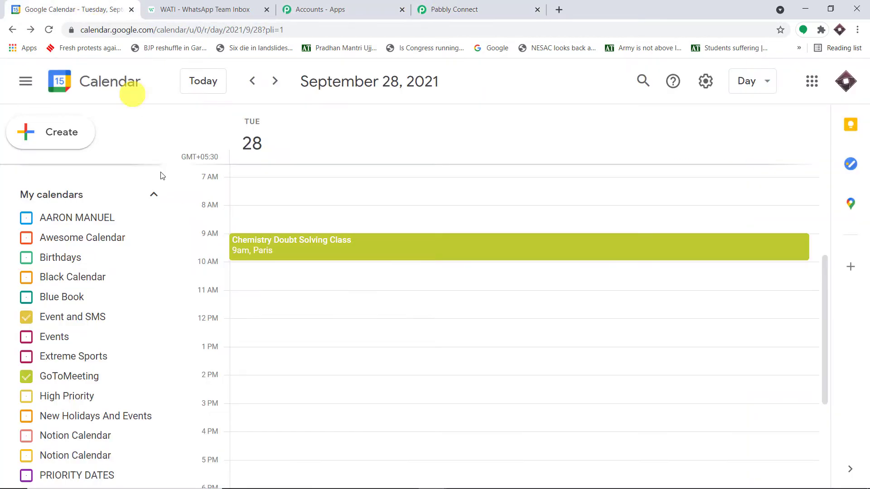
pyautogui.scroll(-6, 171, 292)
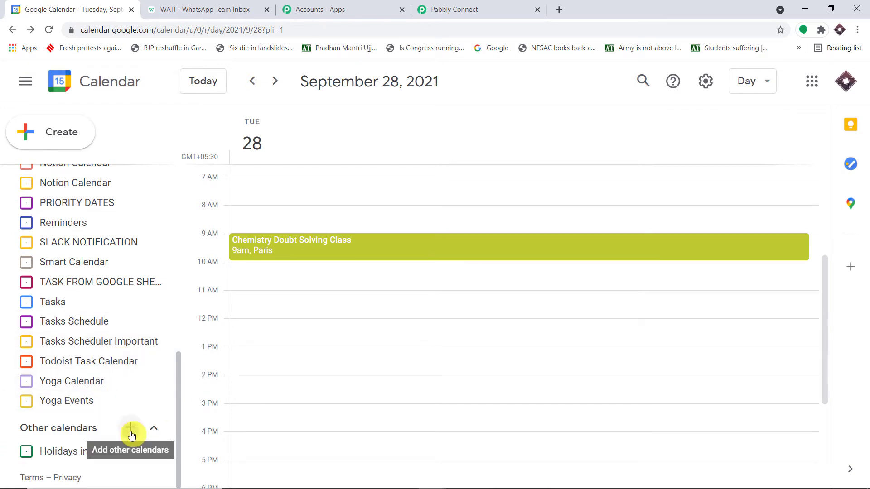
pyautogui.click(132, 434)
# Step: Create a new Google calendar named 'Awesome New Events'
pyautogui.click(132, 386)
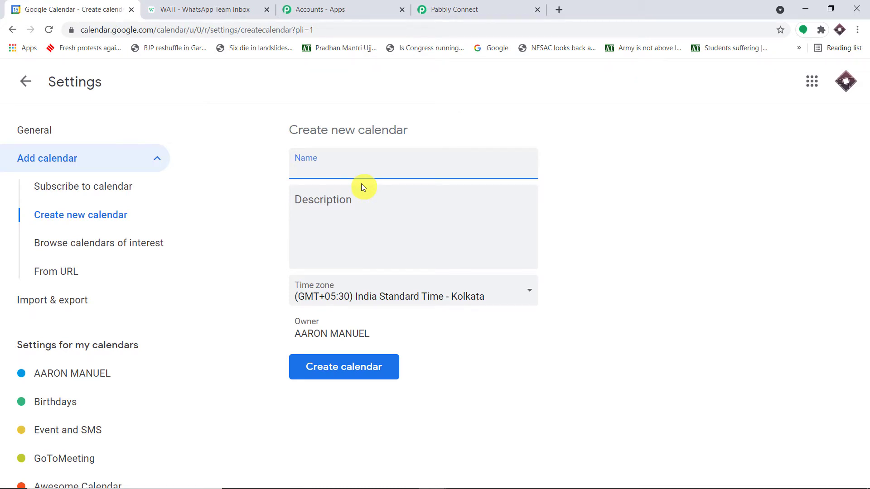
pyautogui.write('N')
pyautogui.press('BackSpace')
pyautogui.write('Awesome New Even')
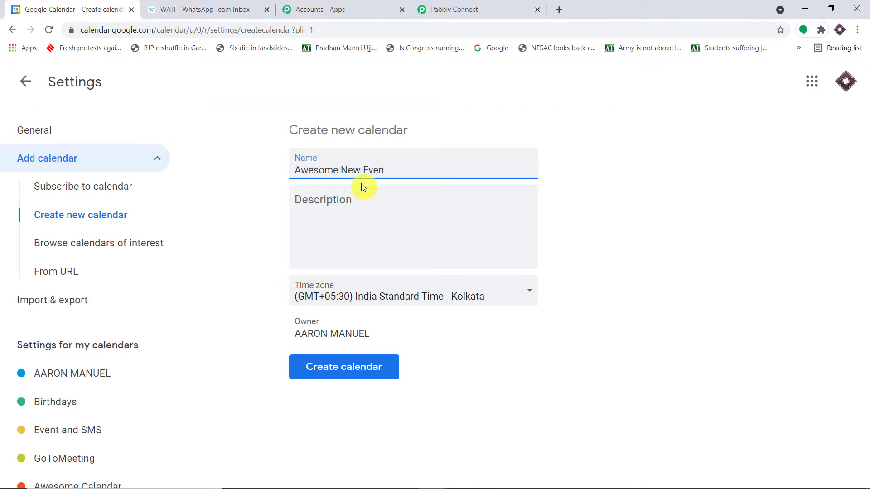
pyautogui.write('ts')
pyautogui.click(350, 366)
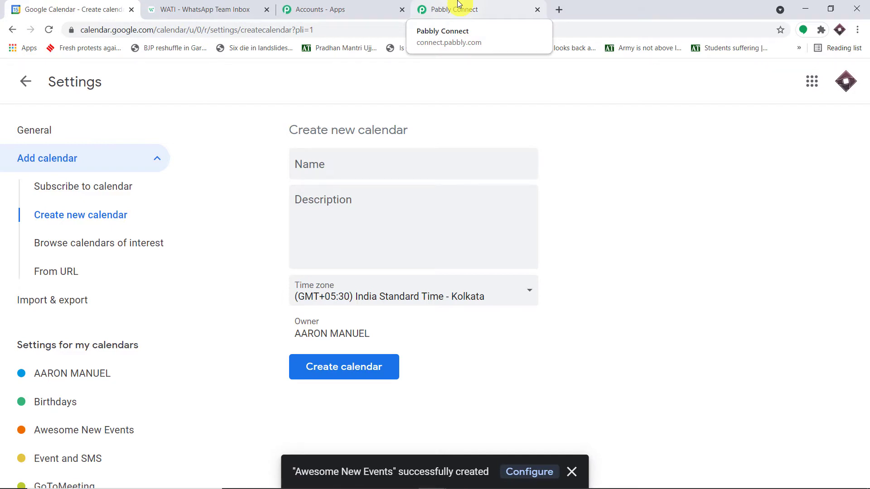
# Step: Hide GoToMeeting, show Awesome New Events in the day view, and return to Pabbly
pyautogui.scroll(-1, 97, 400)
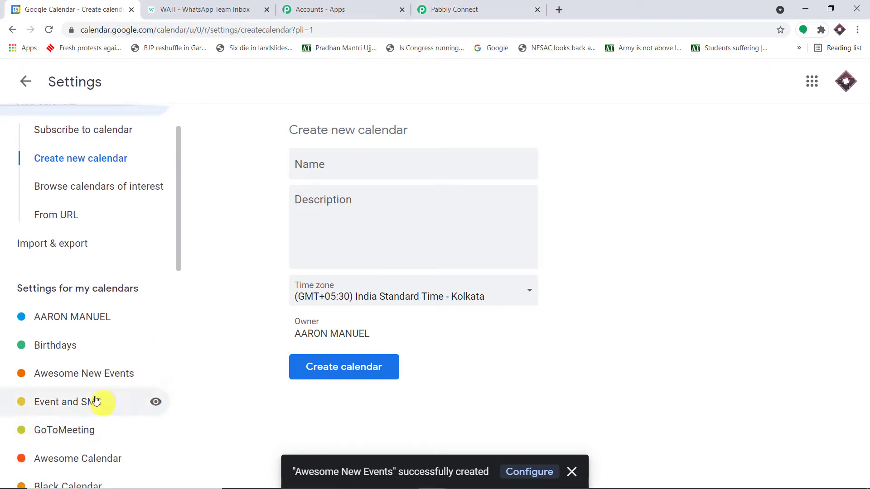
pyautogui.click(25, 84)
pyautogui.scroll(-1, 116, 360)
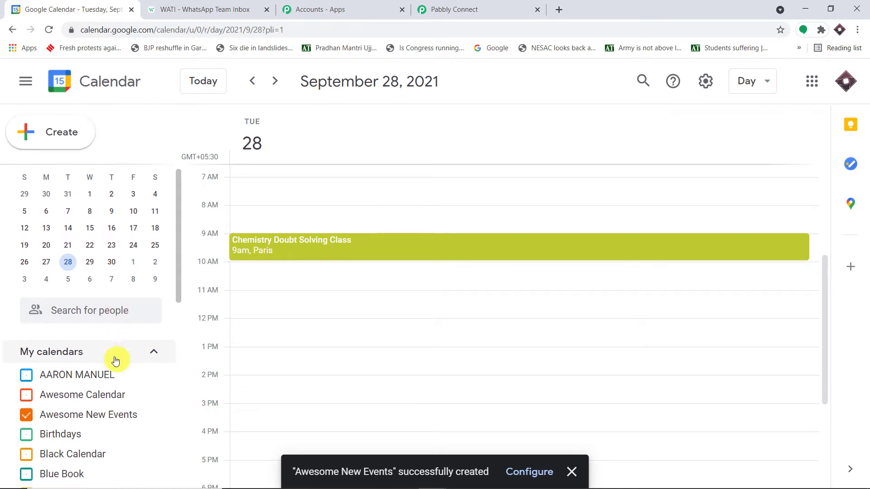
pyautogui.scroll(-3, 116, 360)
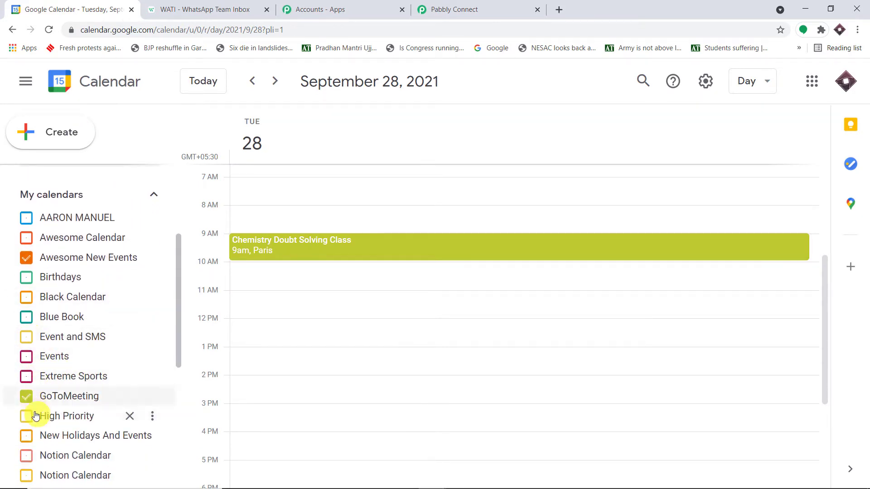
pyautogui.click(27, 396)
pyautogui.scroll(-4, 138, 373)
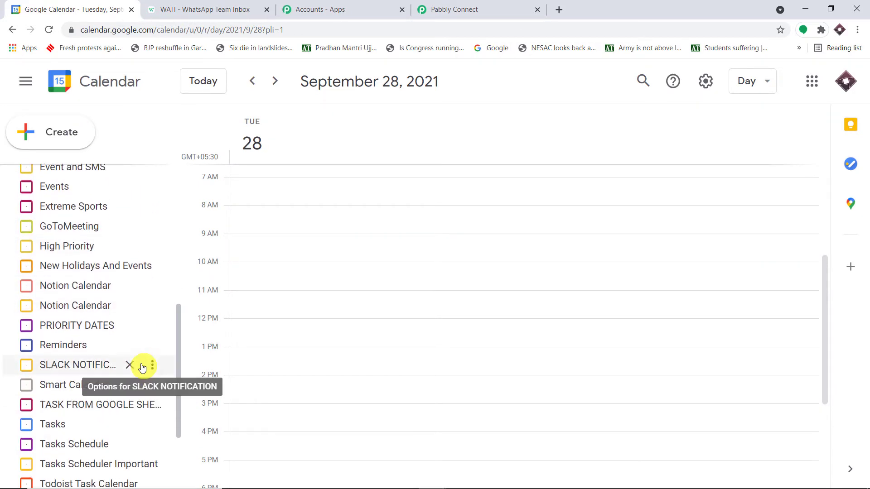
pyautogui.scroll(4, 146, 375)
pyautogui.click(27, 257)
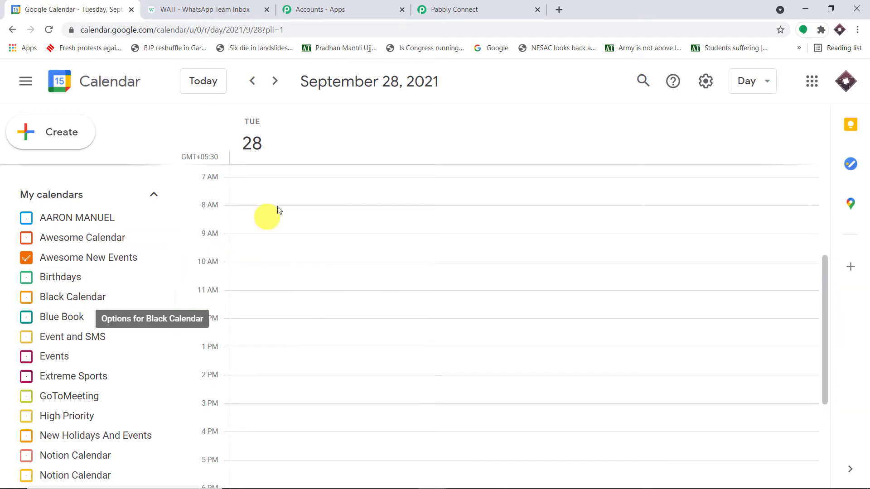
pyautogui.click(454, 4)
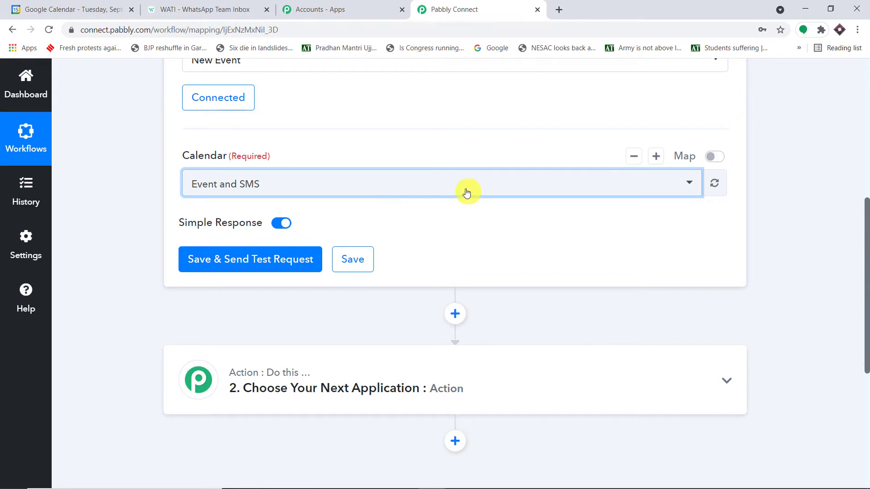
# Step: Refresh the calendar list, pick Awesome New Events, and save with a test request
pyautogui.click(716, 184)
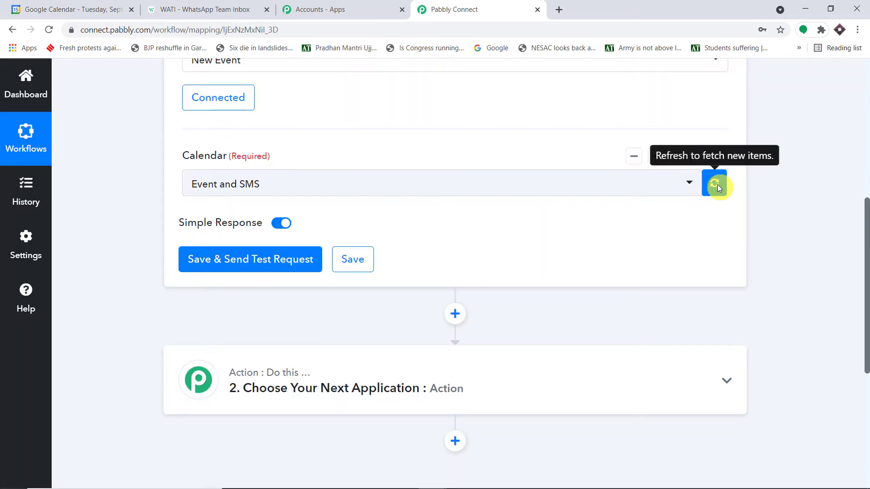
pyautogui.click(587, 186)
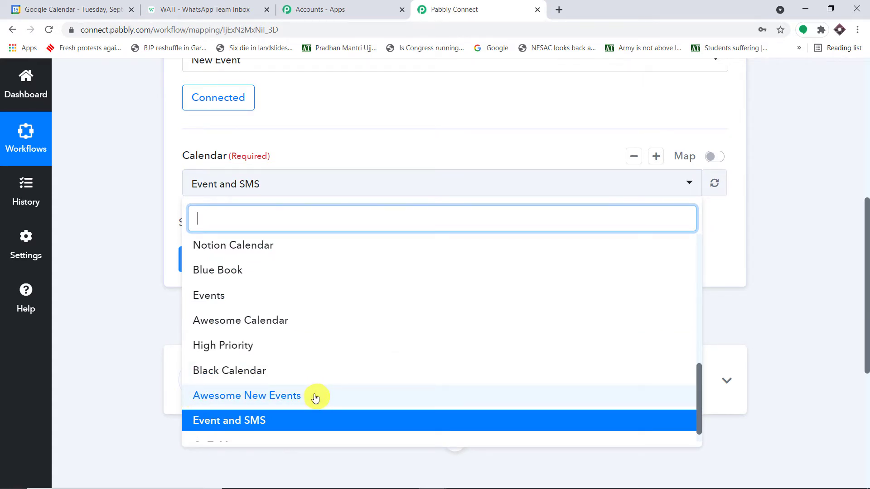
pyautogui.click(316, 396)
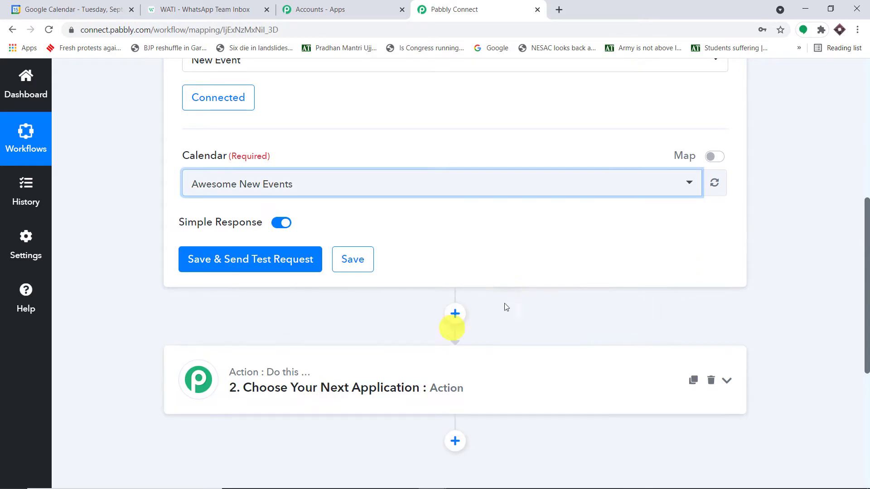
pyautogui.click(205, 265)
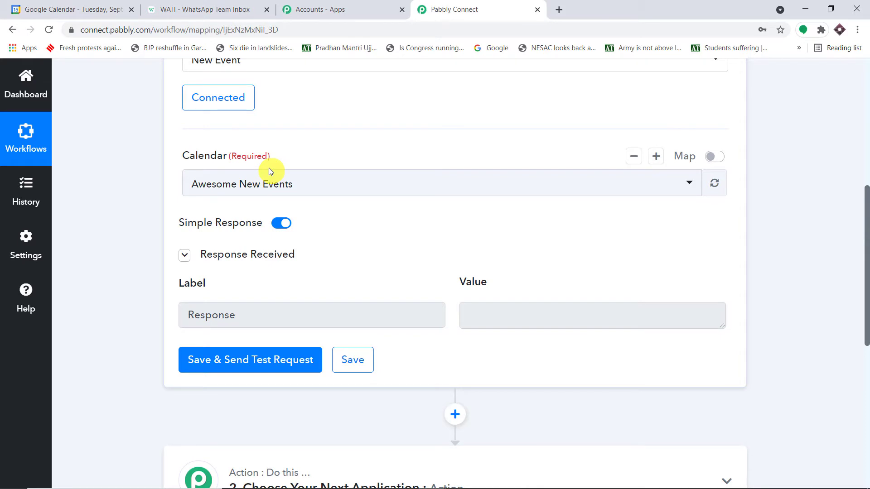
# Step: Go to October 20, 2021 and create a 9:30 event titled 'English Grammar 101'
pyautogui.click(54, 4)
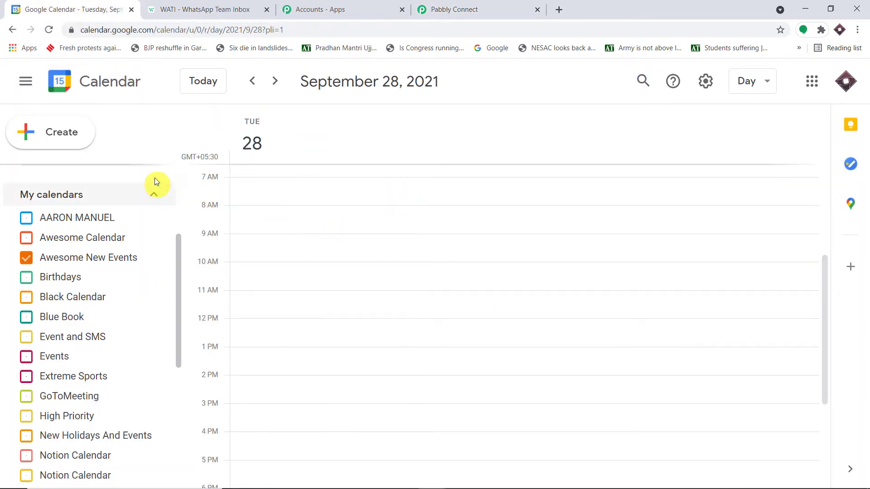
pyautogui.scroll(2, 155, 185)
pyautogui.click(275, 82)
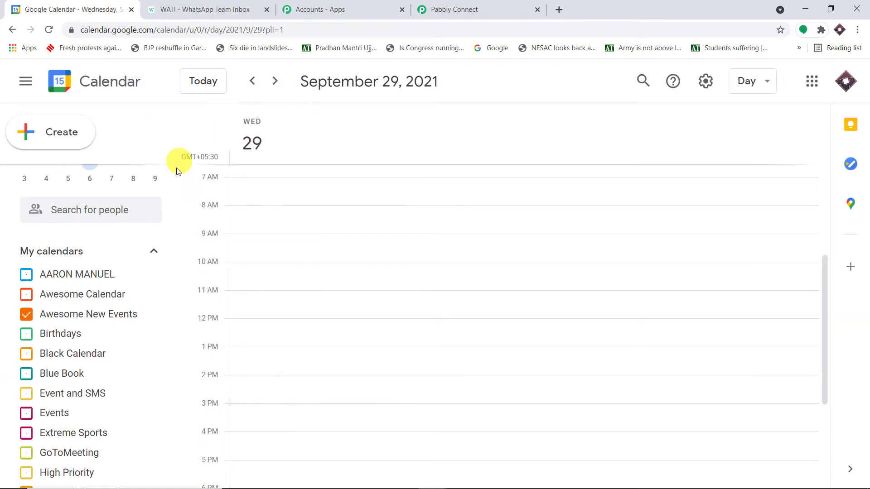
pyautogui.scroll(3, 163, 217)
pyautogui.click(154, 171)
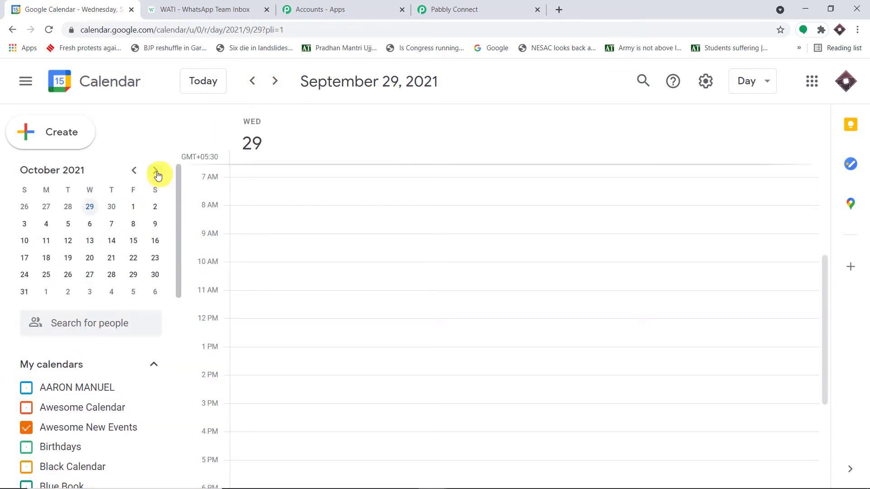
pyautogui.click(88, 262)
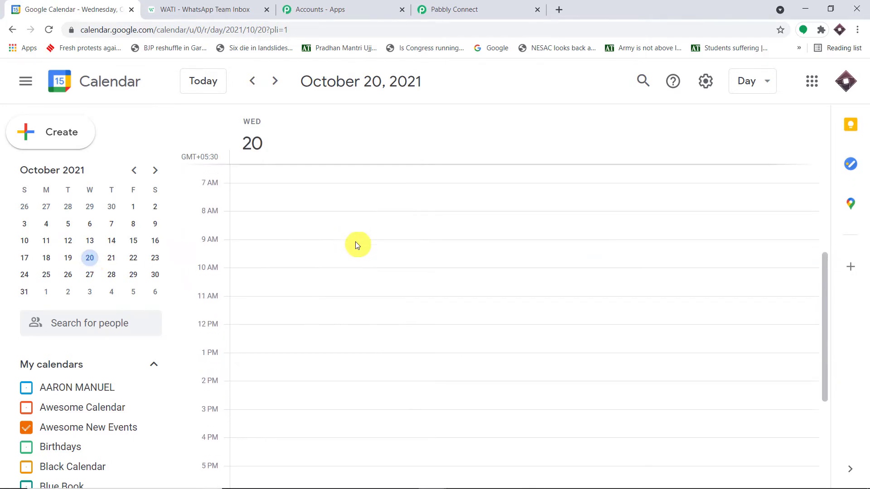
pyautogui.click(319, 256)
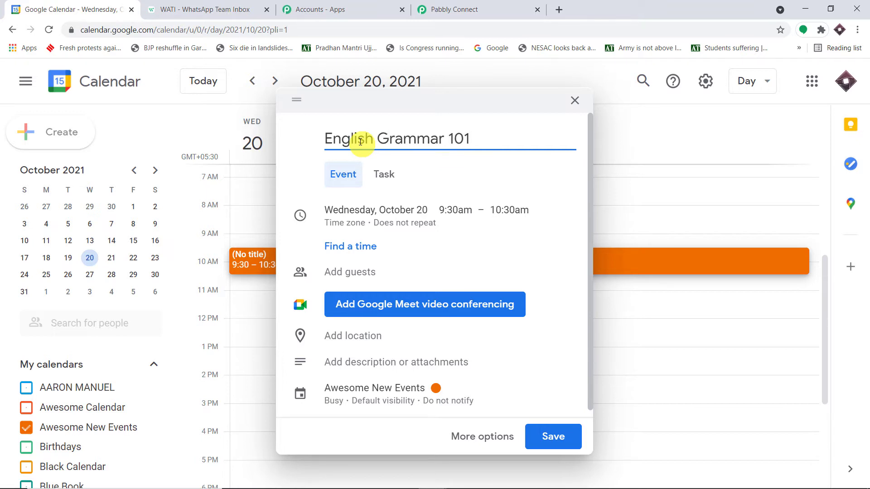
pyautogui.scroll(-1, 376, 204)
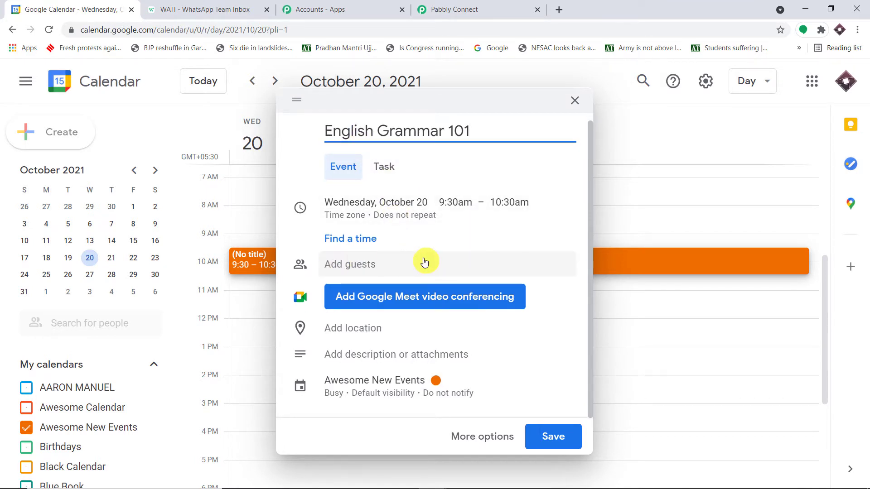
# Step: Give the event a description of the contact's name and pasted phone number, joined by +
pyautogui.click(335, 357)
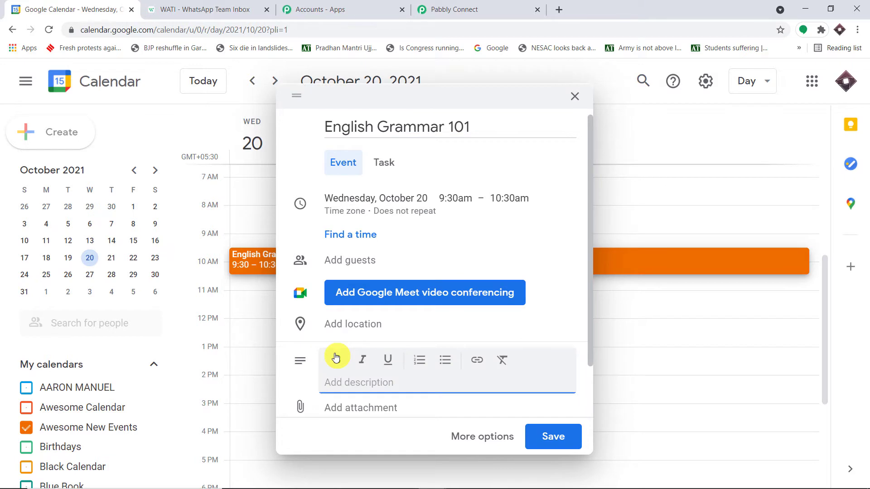
pyautogui.click(336, 358)
pyautogui.hotkey('ctrl', 'v')
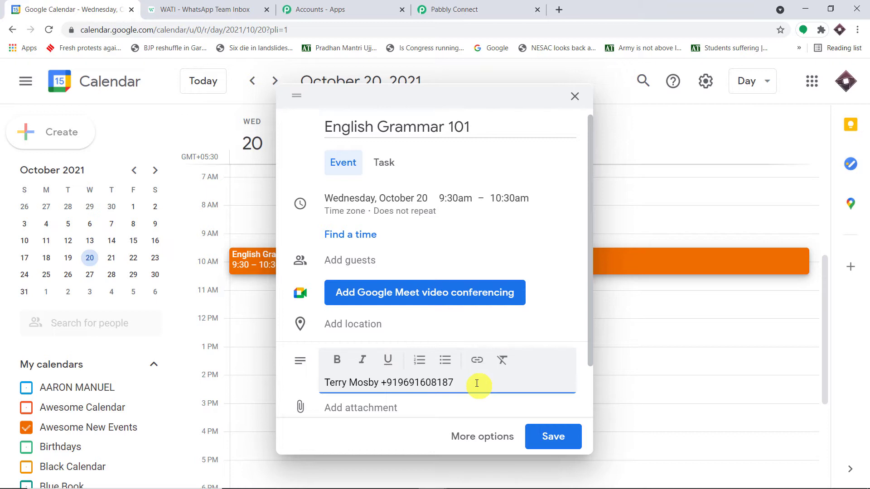
# Step: Set the event location to Delhi, save the event, and go back to Pabbly Connect
pyautogui.click(332, 323)
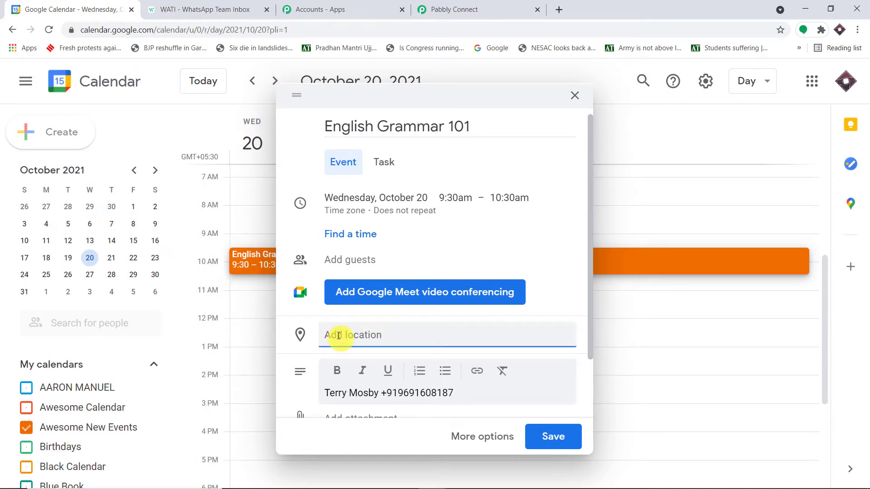
pyautogui.write('Delhi')
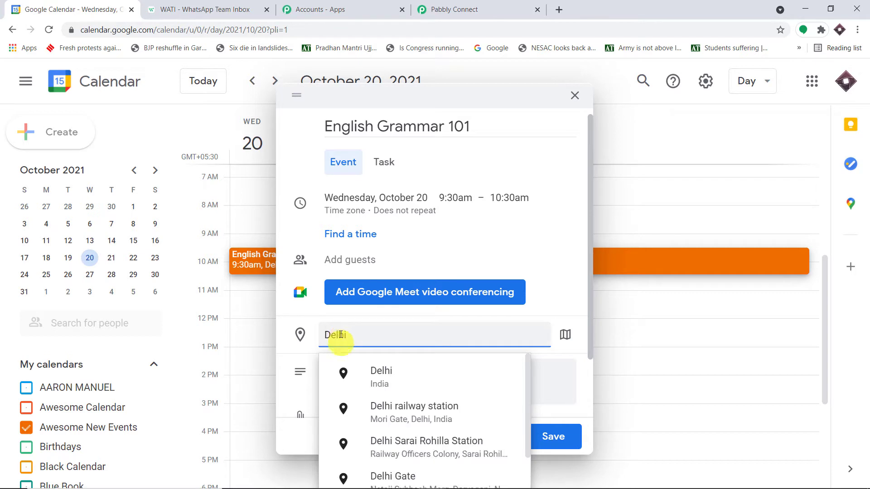
pyautogui.click(564, 230)
pyautogui.scroll(-2, 563, 230)
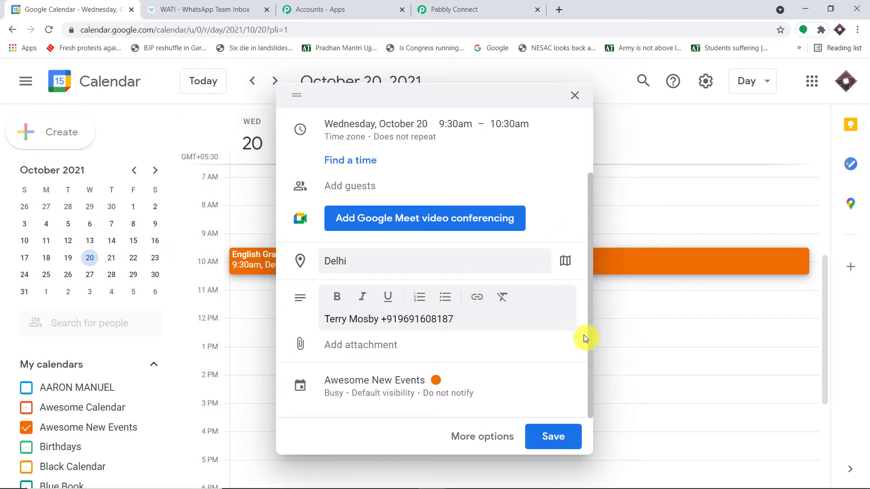
pyautogui.scroll(2, 553, 337)
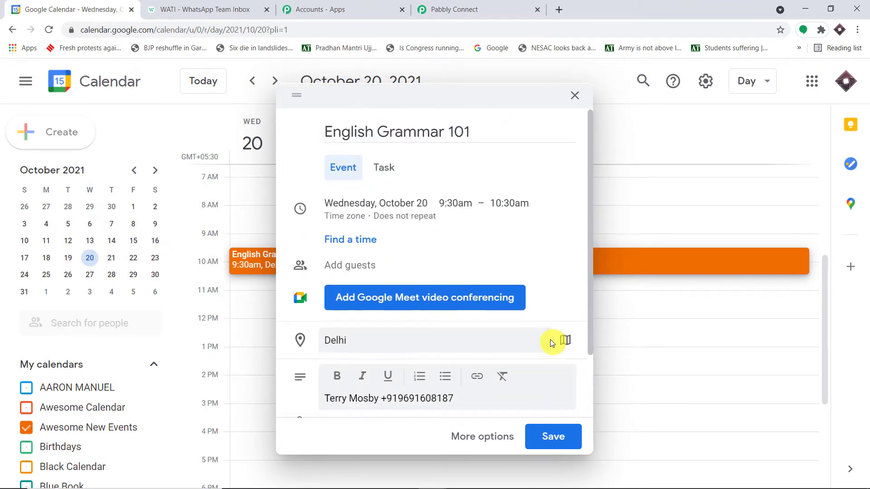
pyautogui.scroll(-2, 550, 339)
pyautogui.click(557, 439)
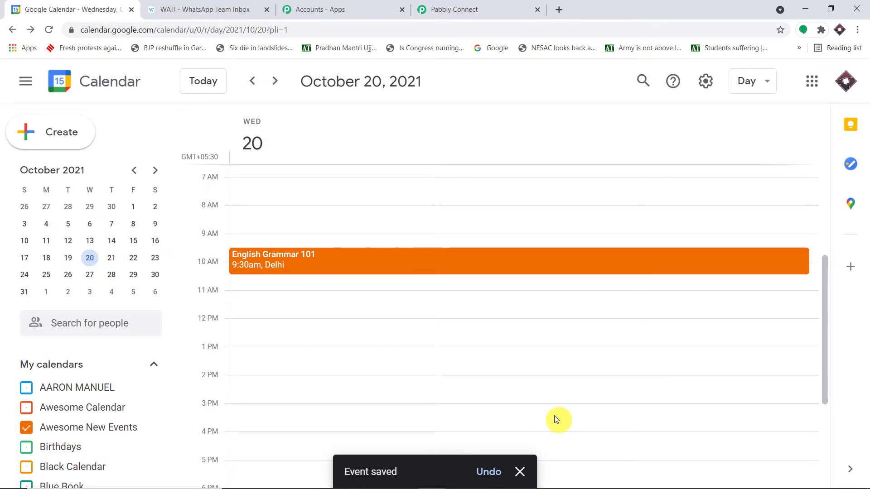
pyautogui.click(454, 9)
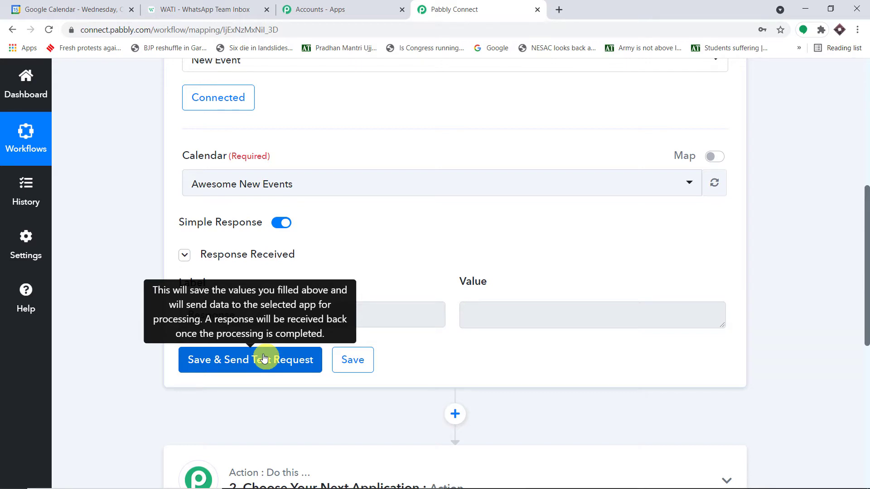
pyautogui.click(264, 359)
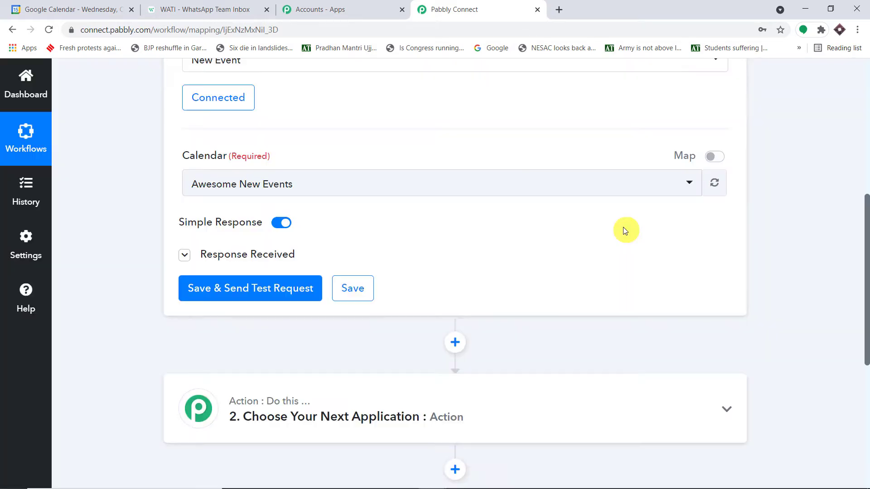
pyautogui.scroll(-3, 623, 226)
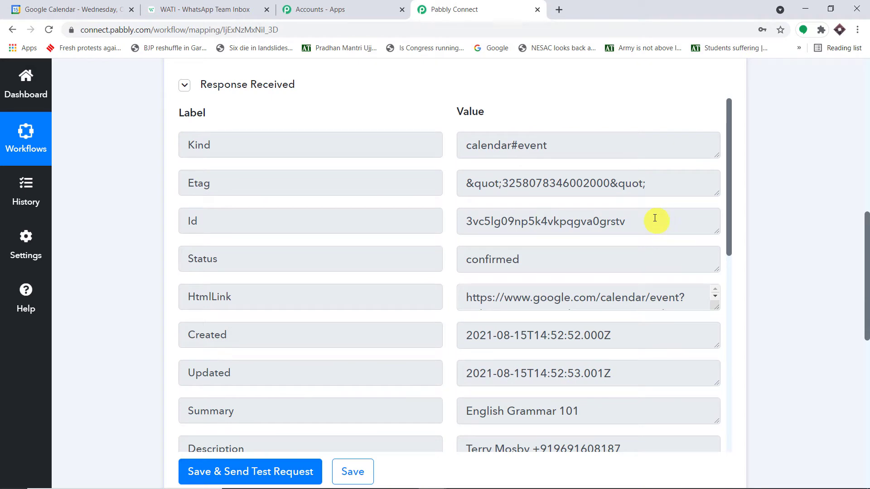
pyautogui.scroll(-1, 655, 219)
pyautogui.scroll(-2, 661, 235)
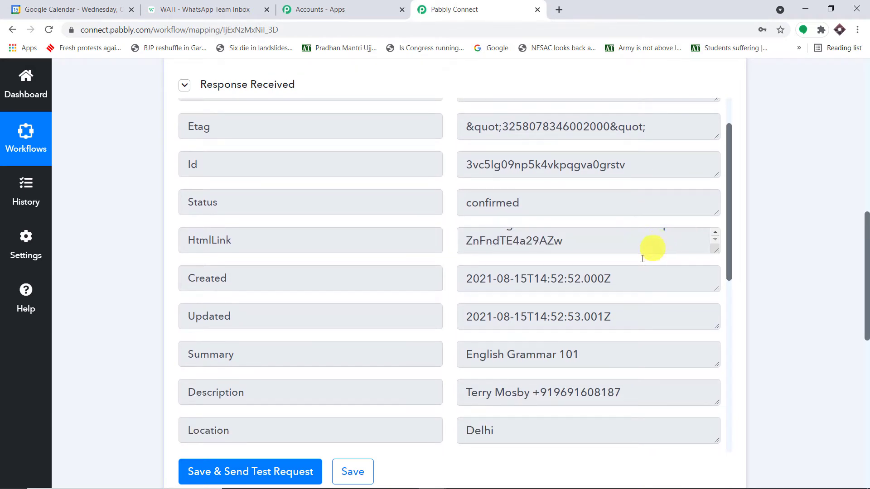
pyautogui.scroll(-1, 617, 346)
pyautogui.tripleClick(446, 299)
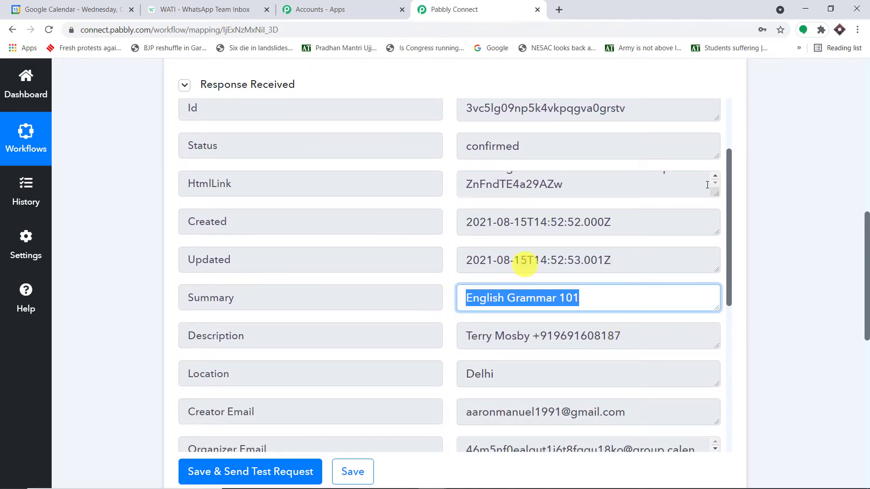
pyautogui.scroll(-2, 676, 240)
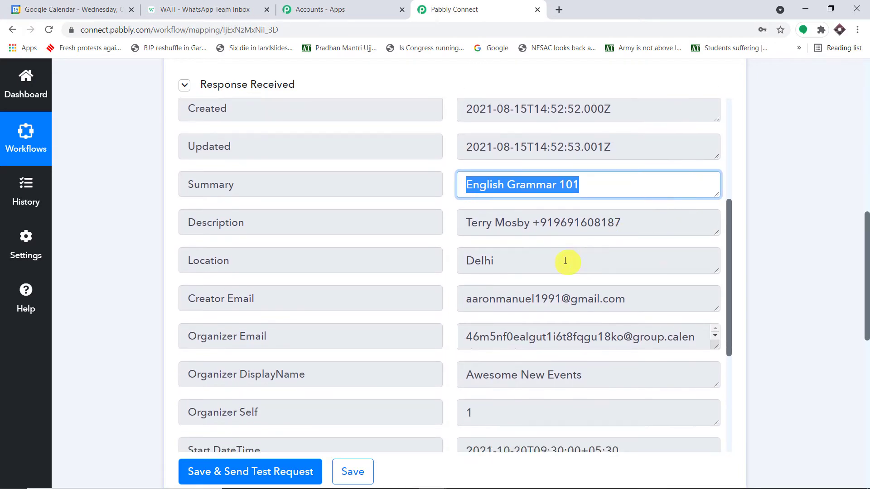
pyautogui.moveTo(564, 259); pyautogui.dragTo(357, 262)
pyautogui.scroll(-1, 634, 297)
pyautogui.scroll(-2, 625, 249)
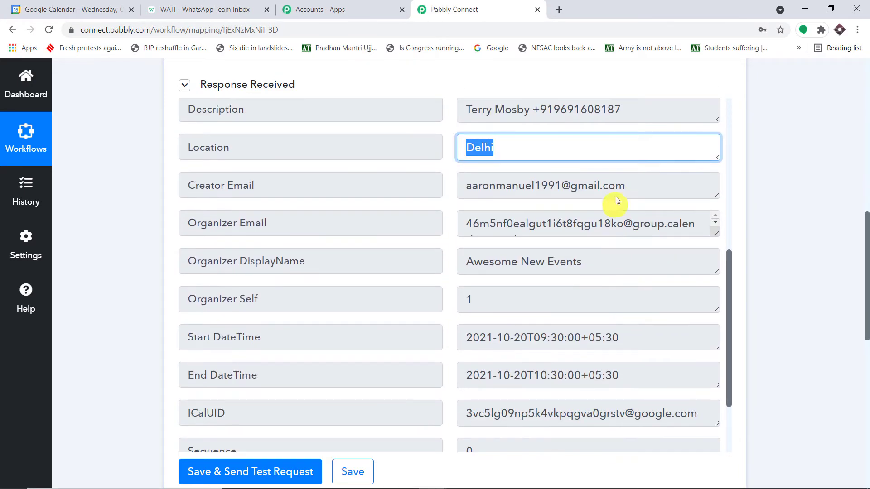
pyautogui.tripleClick(564, 186)
pyautogui.scroll(-1, 566, 200)
pyautogui.scroll(-1, 566, 200)
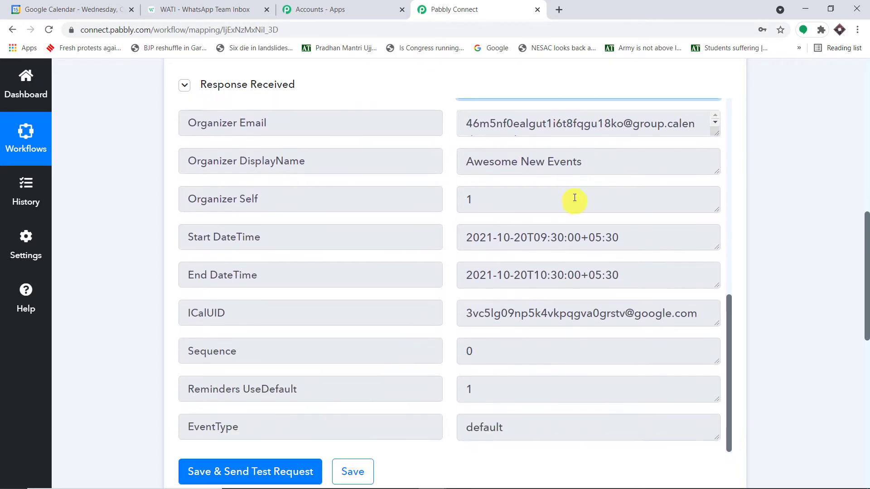
pyautogui.click(478, 168)
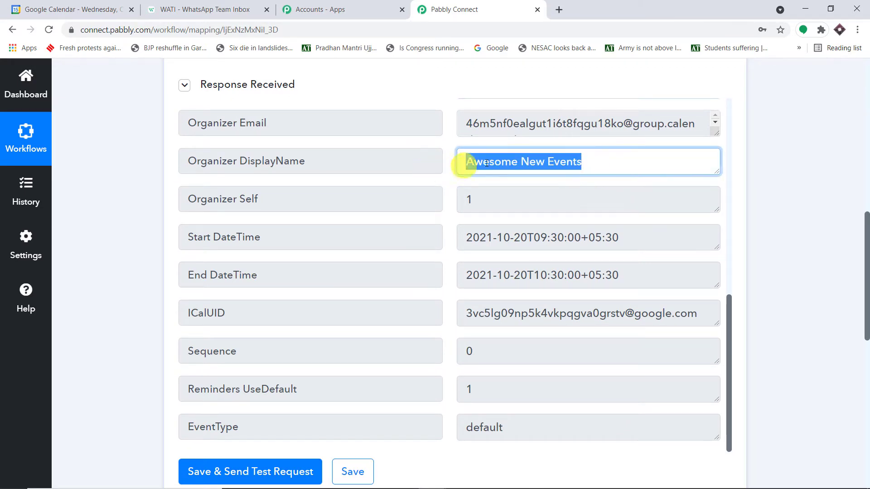
pyautogui.moveTo(466, 161); pyautogui.dragTo(589, 172)
pyautogui.scroll(-1, 585, 231)
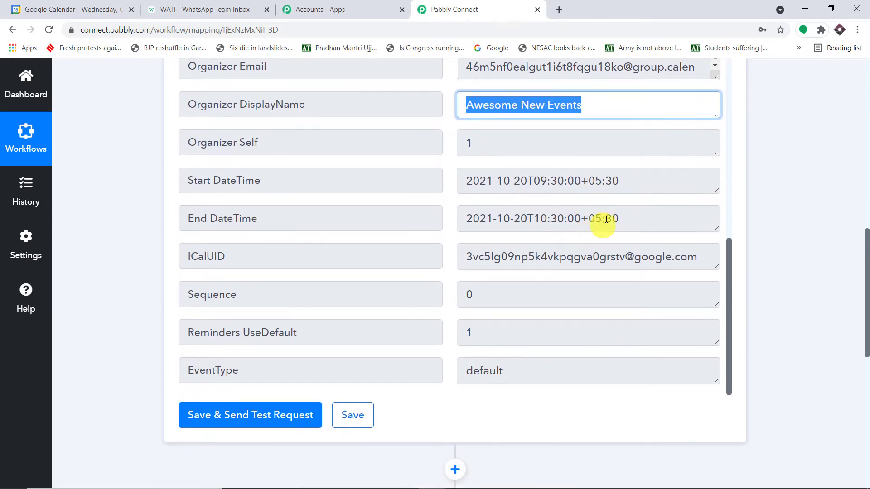
pyautogui.click(656, 184)
pyautogui.moveTo(657, 185); pyautogui.dragTo(381, 170)
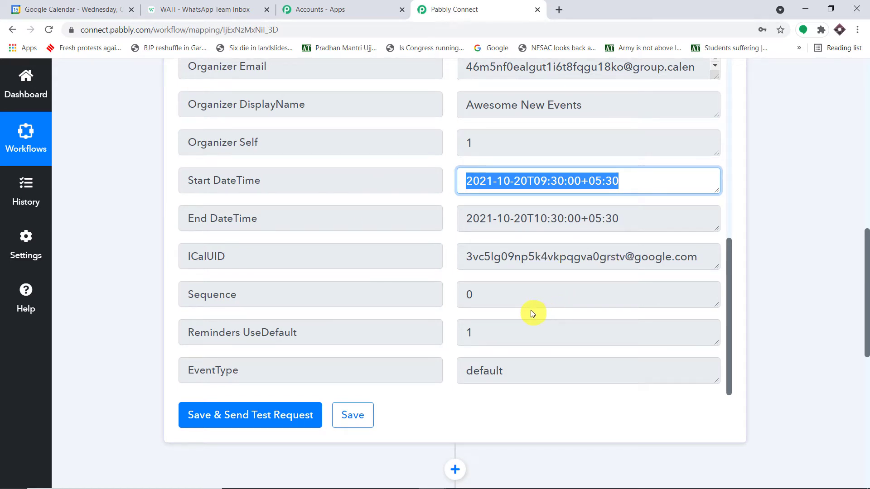
pyautogui.scroll(1, 533, 313)
pyautogui.scroll(3, 535, 308)
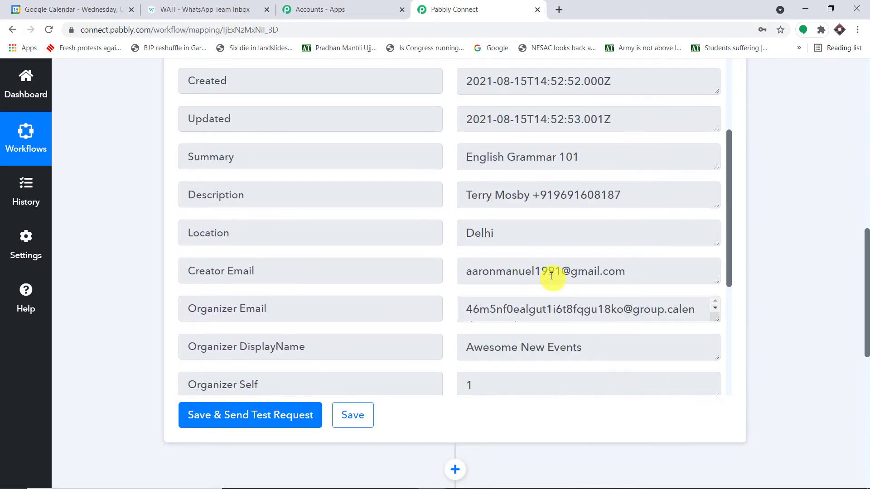
pyautogui.scroll(4, 550, 275)
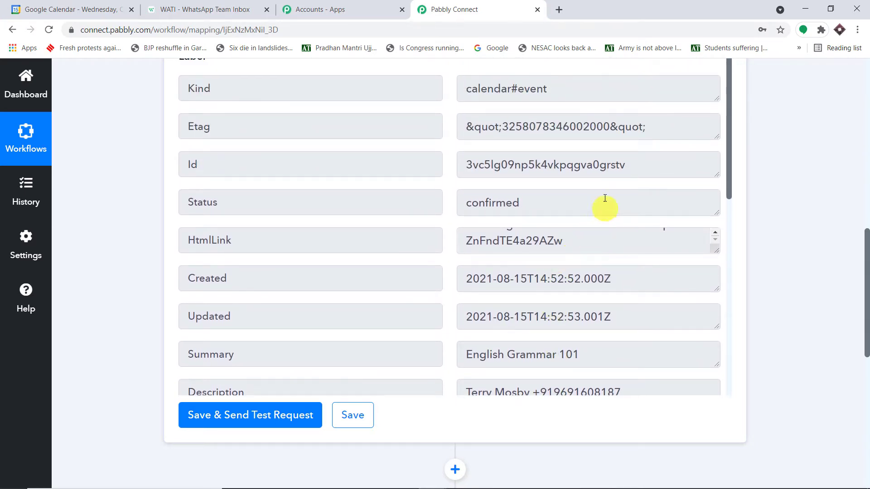
pyautogui.scroll(3, 606, 181)
pyautogui.scroll(-2, 621, 238)
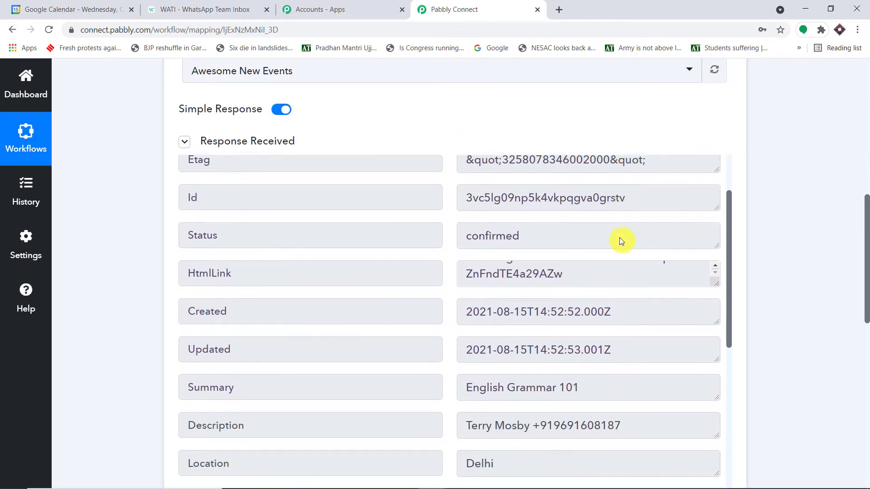
pyautogui.scroll(-5, 620, 240)
pyautogui.moveTo(589, 260); pyautogui.dragTo(453, 255)
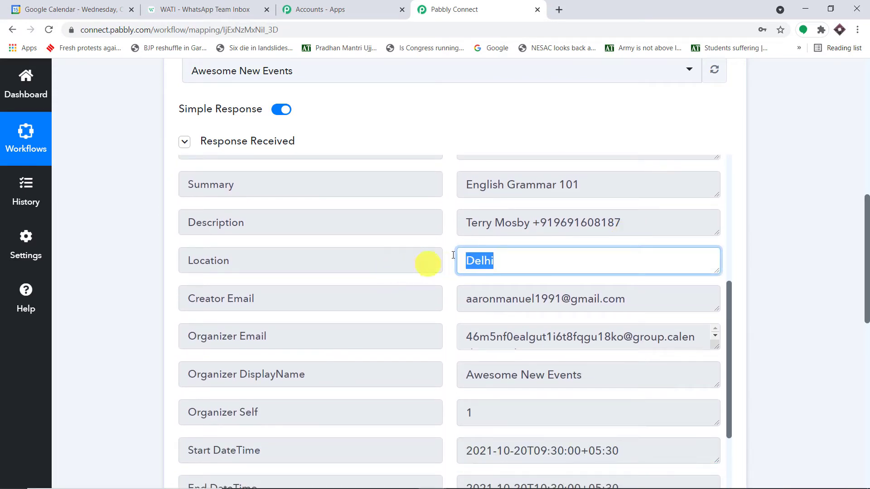
pyautogui.scroll(-1, 716, 247)
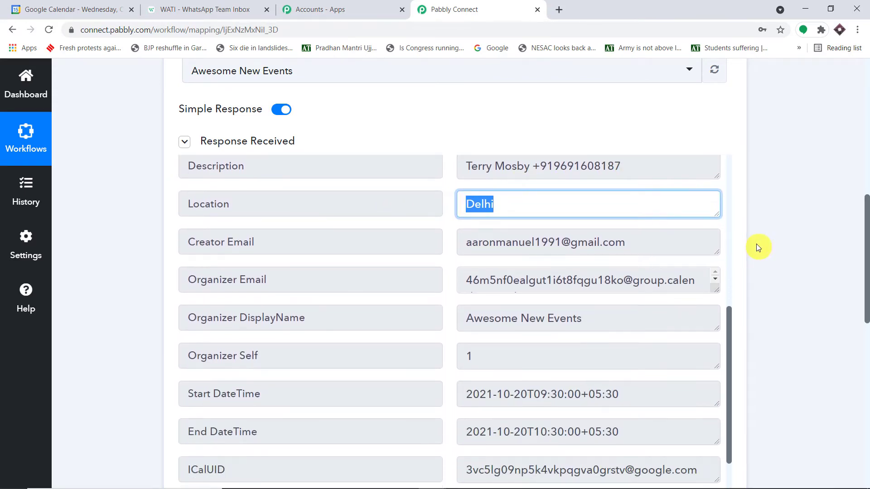
pyautogui.scroll(-5, 765, 248)
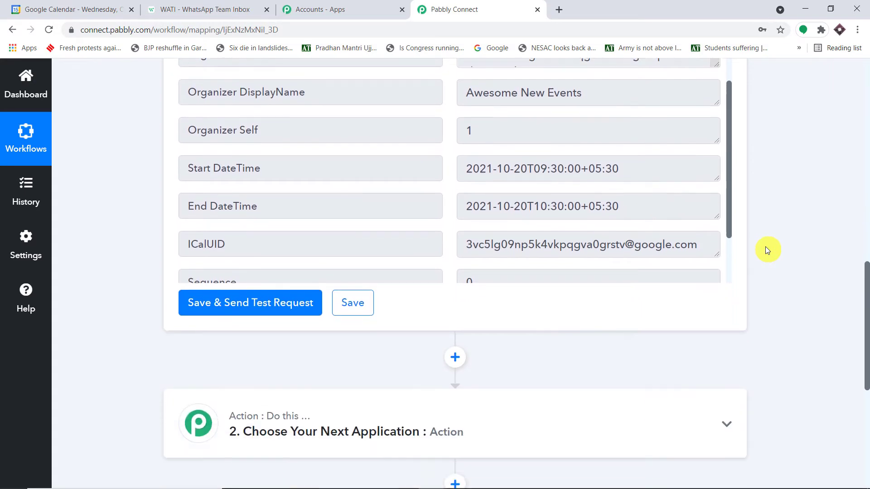
pyautogui.scroll(-3, 671, 164)
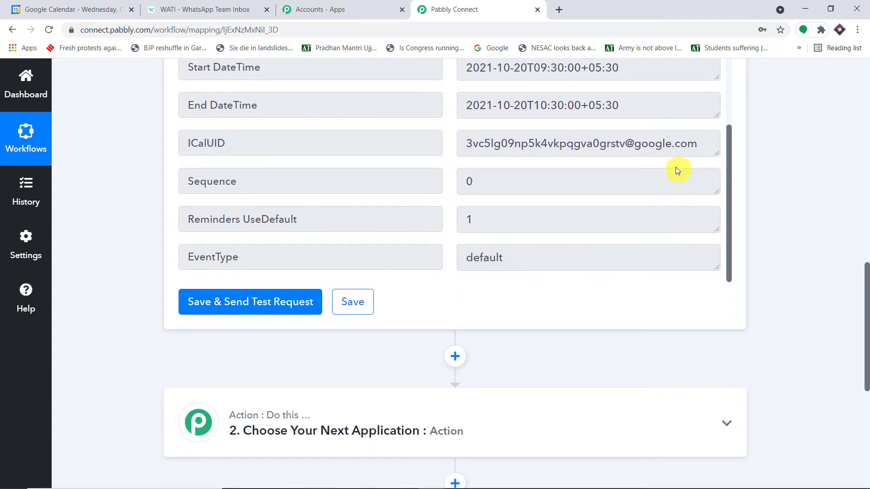
pyautogui.scroll(10, 676, 171)
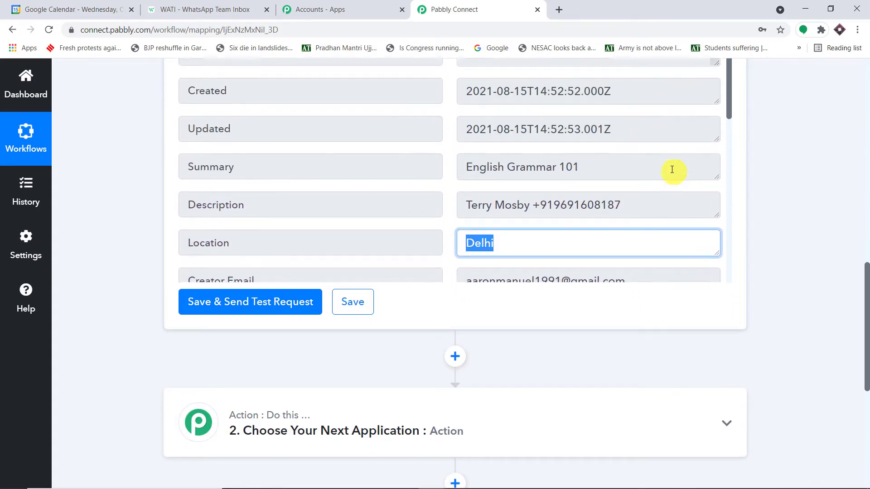
pyautogui.scroll(1, 671, 169)
pyautogui.moveTo(645, 230); pyautogui.dragTo(458, 237)
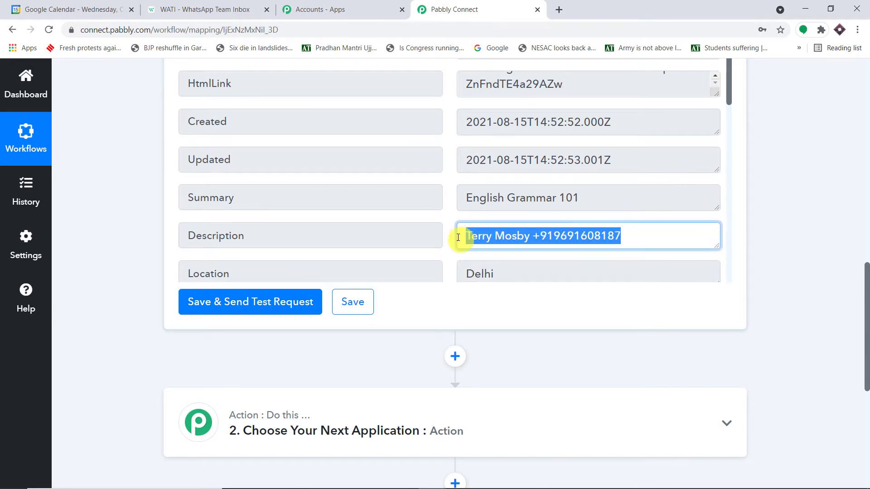
pyautogui.click(495, 237)
pyautogui.moveTo(534, 235); pyautogui.dragTo(466, 233)
pyautogui.click(641, 235)
pyautogui.moveTo(641, 235); pyautogui.dragTo(536, 236)
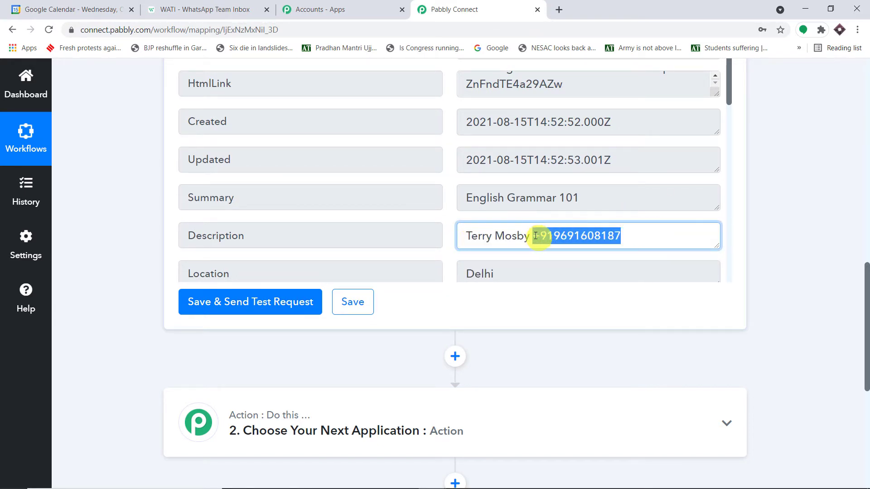
pyautogui.click(762, 213)
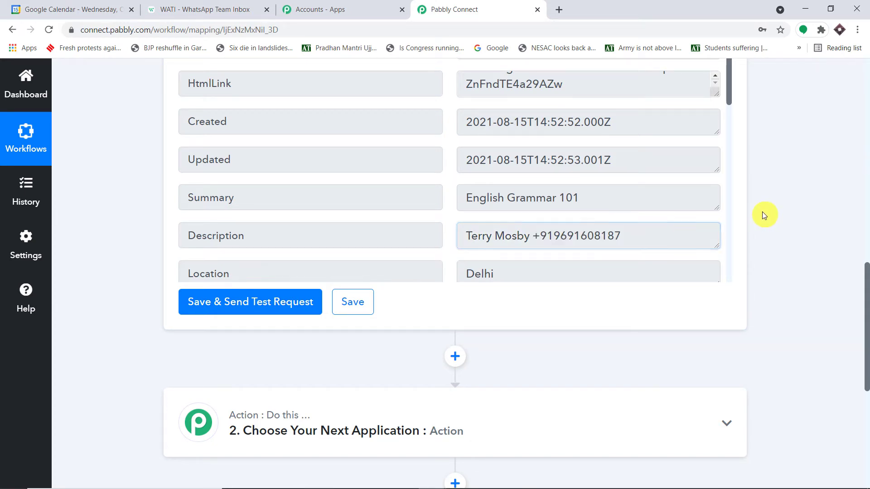
pyautogui.moveTo(465, 235); pyautogui.dragTo(643, 224)
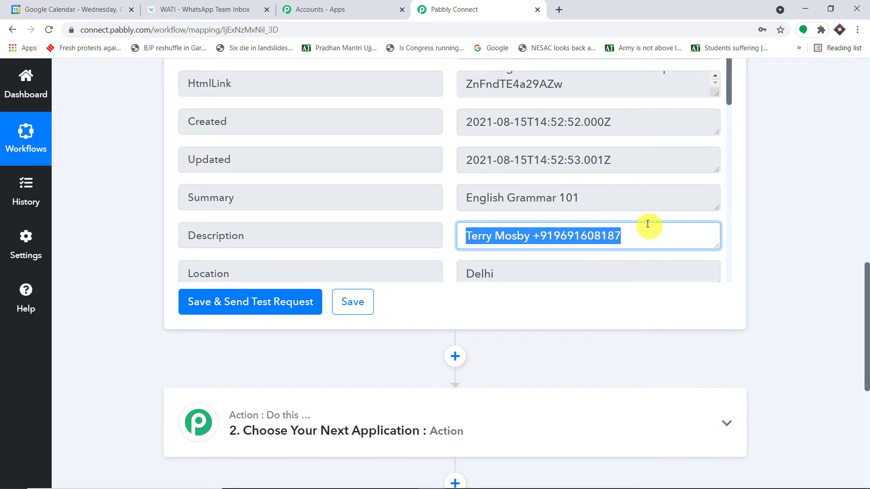
pyautogui.click(525, 238)
pyautogui.moveTo(524, 238); pyautogui.dragTo(458, 241)
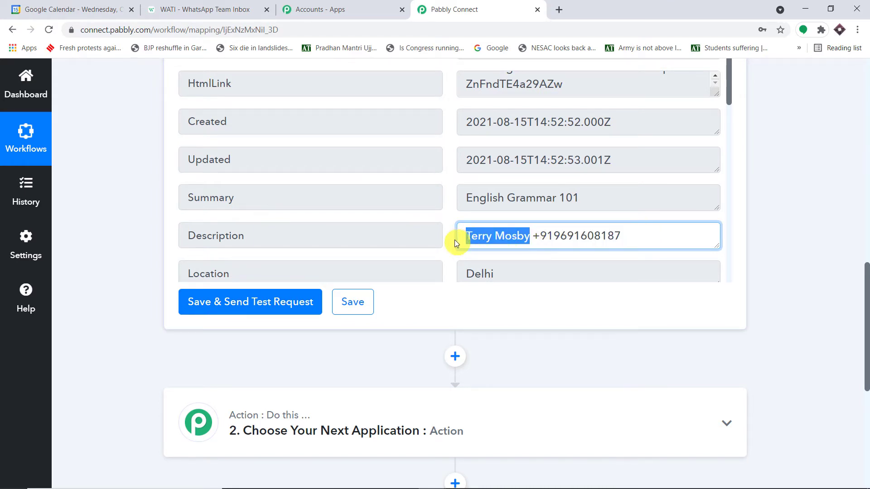
pyautogui.moveTo(621, 235); pyautogui.dragTo(530, 237)
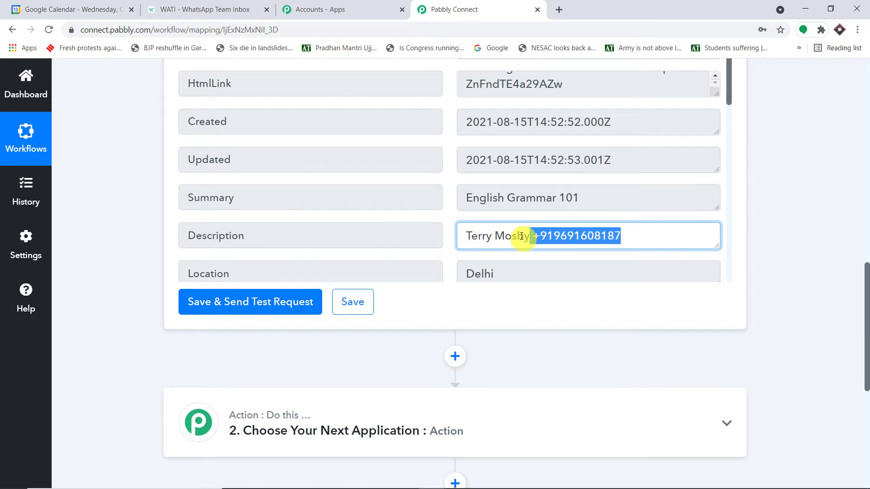
pyautogui.scroll(-1, 535, 232)
pyautogui.scroll(-1, 842, 272)
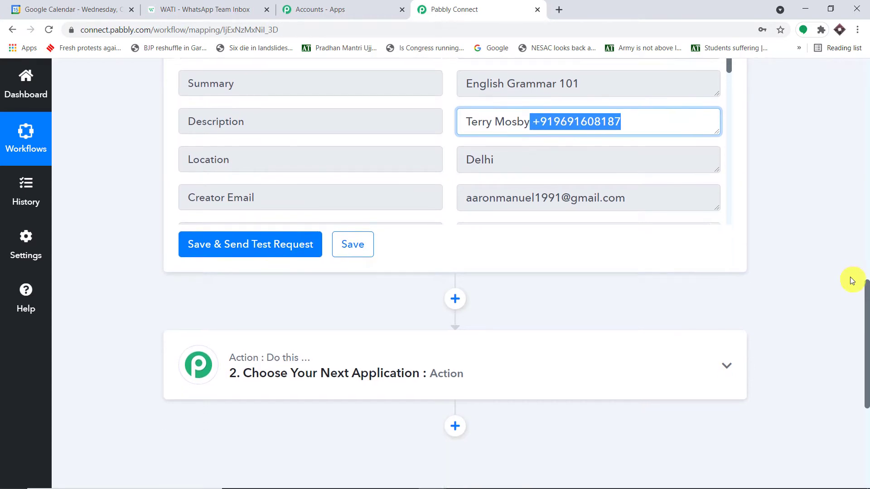
pyautogui.scroll(-5, 850, 281)
# Step: Set step 2 to Text Formatter by Pabbly with the Split Text action event and connect it
pyautogui.click(385, 148)
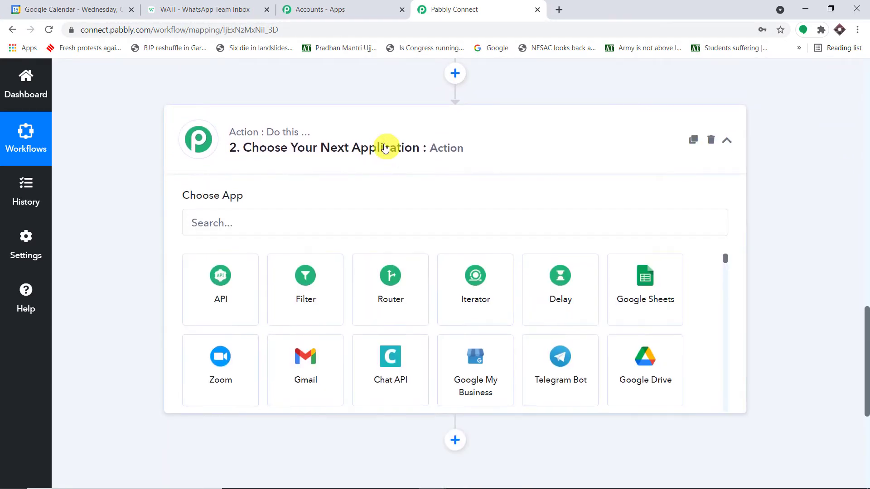
pyautogui.click(311, 228)
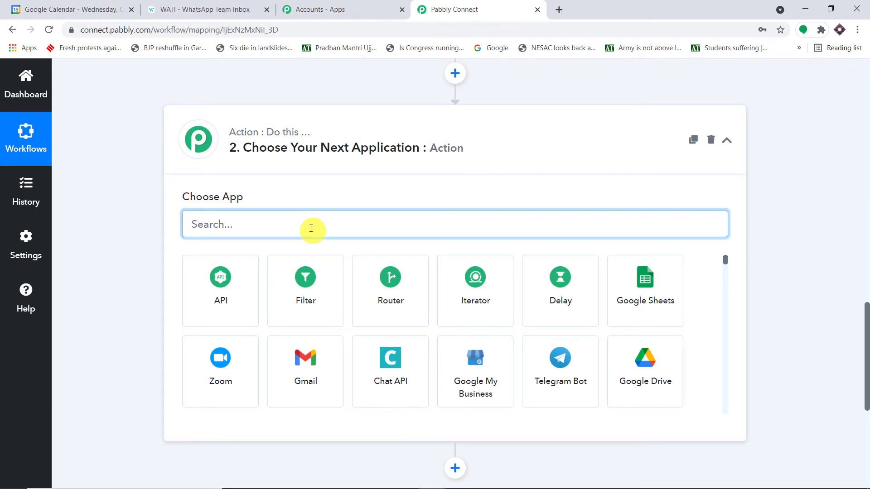
pyautogui.write('text')
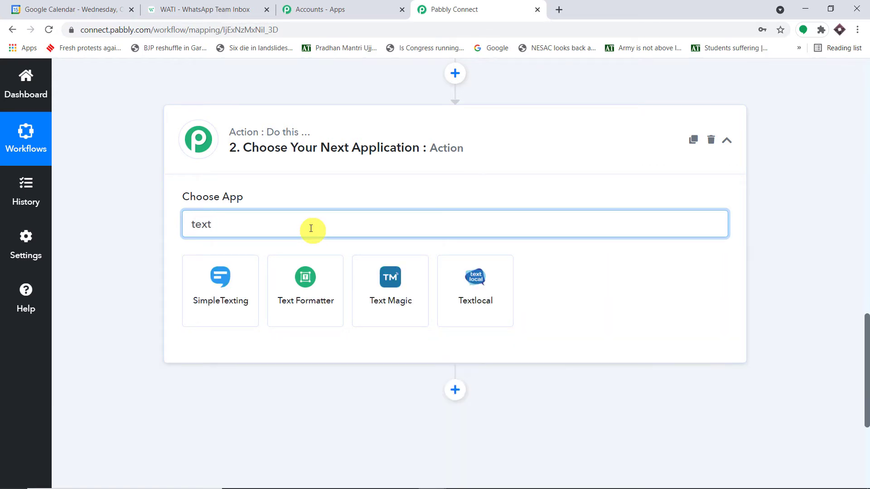
pyautogui.click(303, 277)
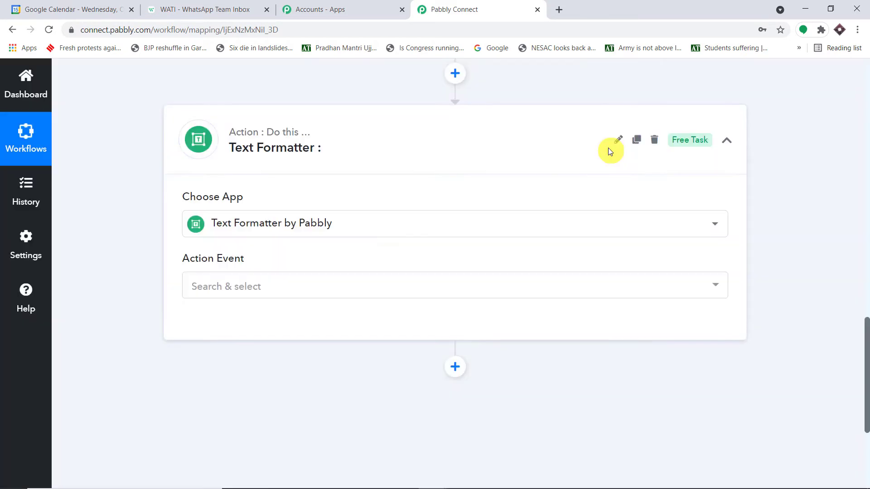
pyautogui.click(252, 287)
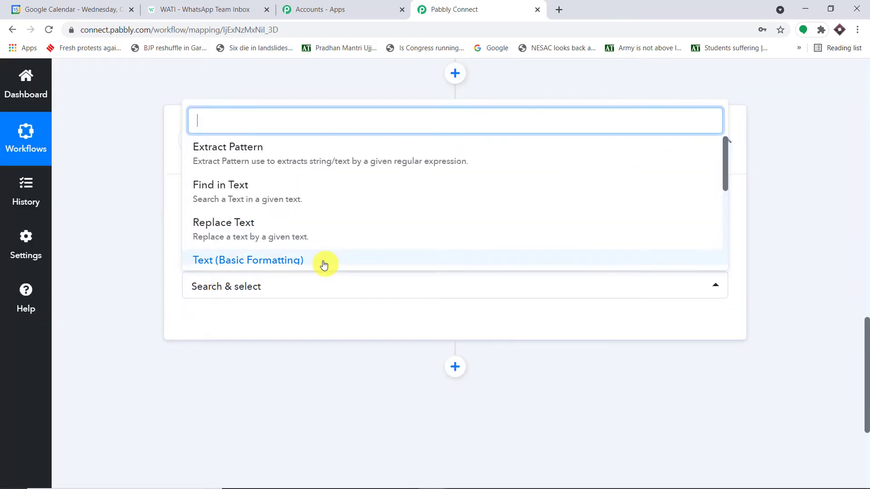
pyautogui.write('sp')
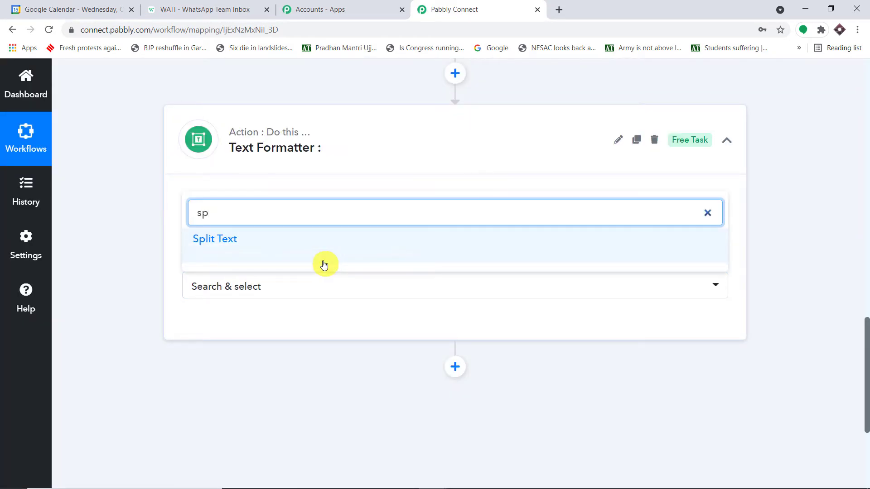
pyautogui.write('li')
pyautogui.click(296, 246)
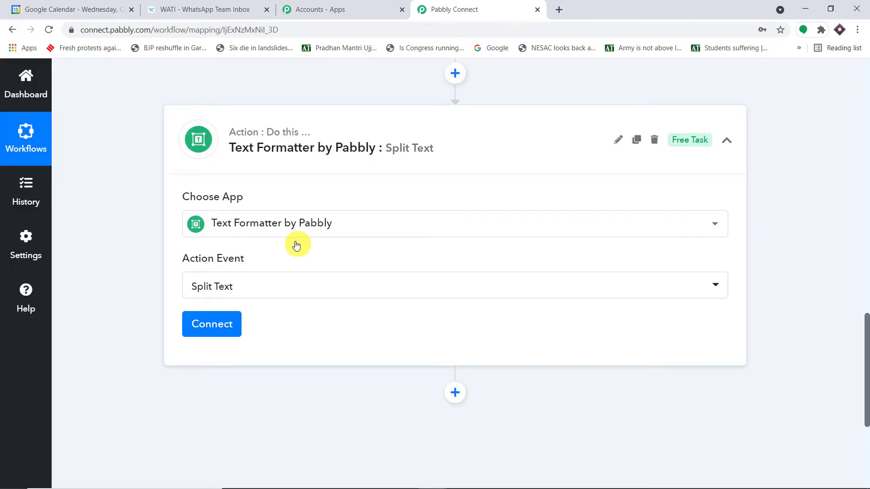
pyautogui.click(228, 325)
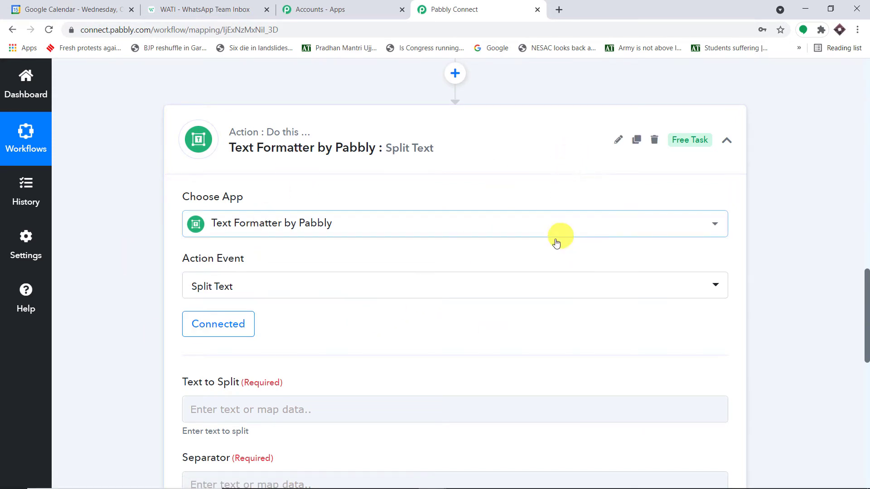
# Step: Inspect the trigger's Description value, with its name and phone parts separated by +
pyautogui.scroll(7, 556, 244)
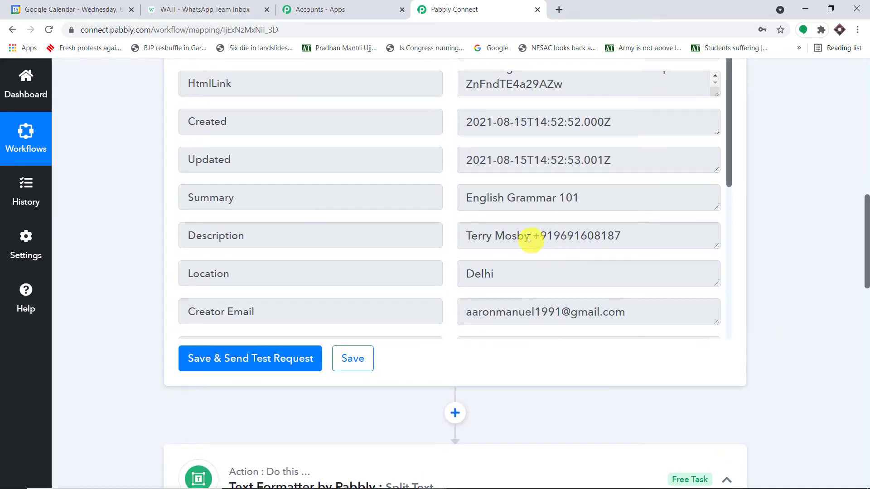
pyautogui.moveTo(528, 238); pyautogui.dragTo(460, 236)
pyautogui.click(643, 234)
pyautogui.moveTo(643, 234); pyautogui.dragTo(538, 240)
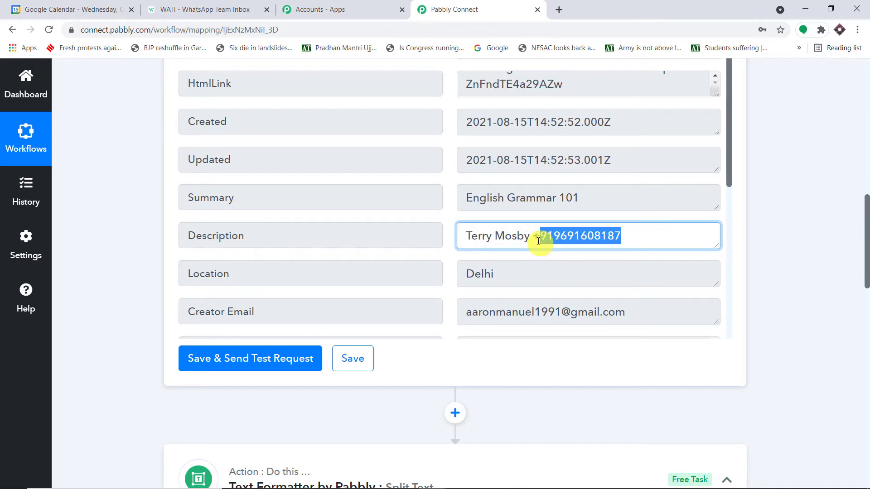
pyautogui.scroll(-10, 602, 224)
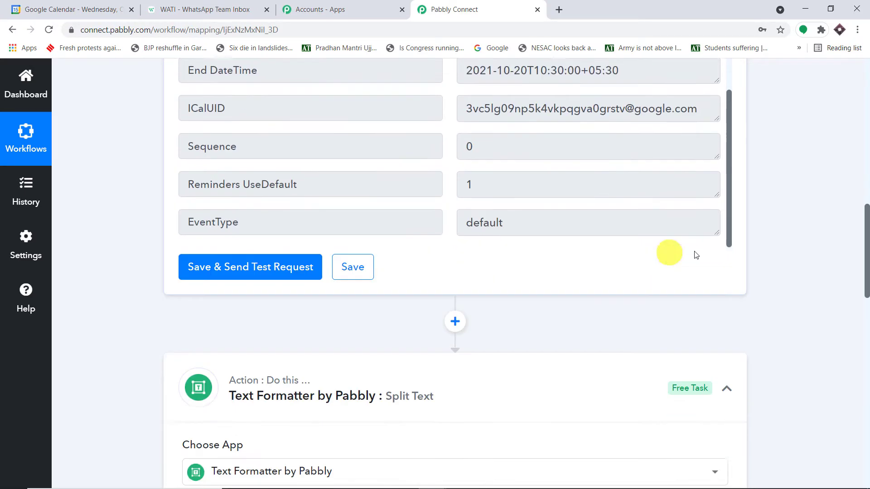
pyautogui.scroll(-10, 696, 255)
# Step: Map the Google Calendar New Event Description into the Text to Split field
pyautogui.click(246, 183)
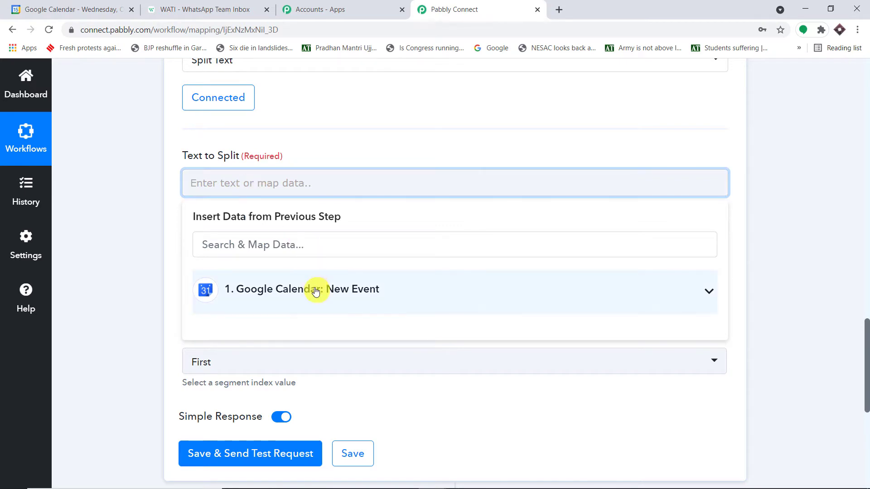
pyautogui.click(320, 290)
pyautogui.scroll(-2, 362, 360)
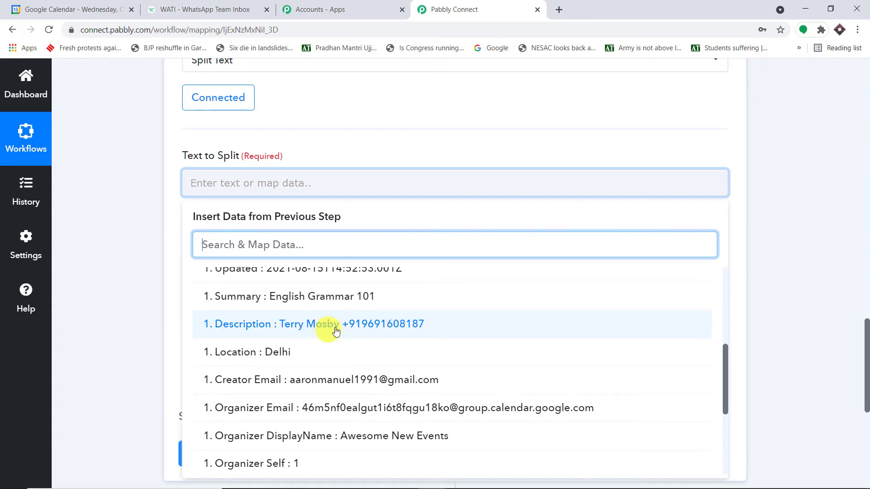
pyautogui.scroll(8, 813, 229)
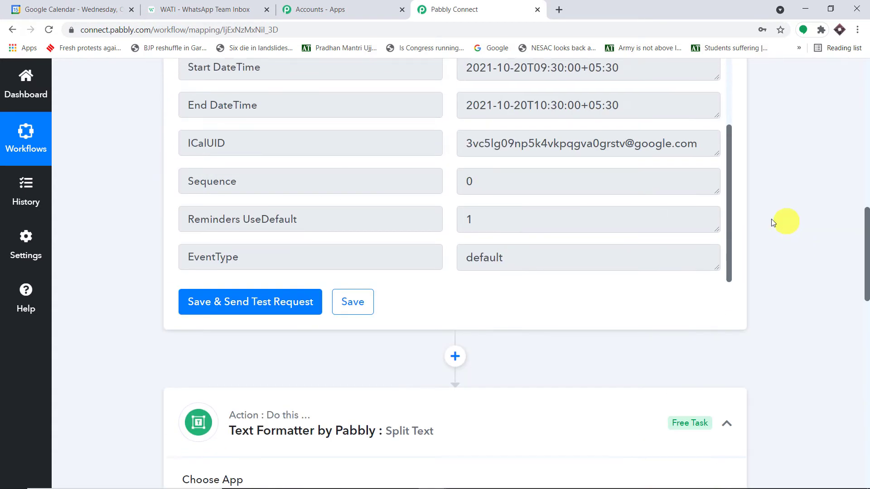
pyautogui.scroll(4, 551, 138)
pyautogui.scroll(4, 547, 139)
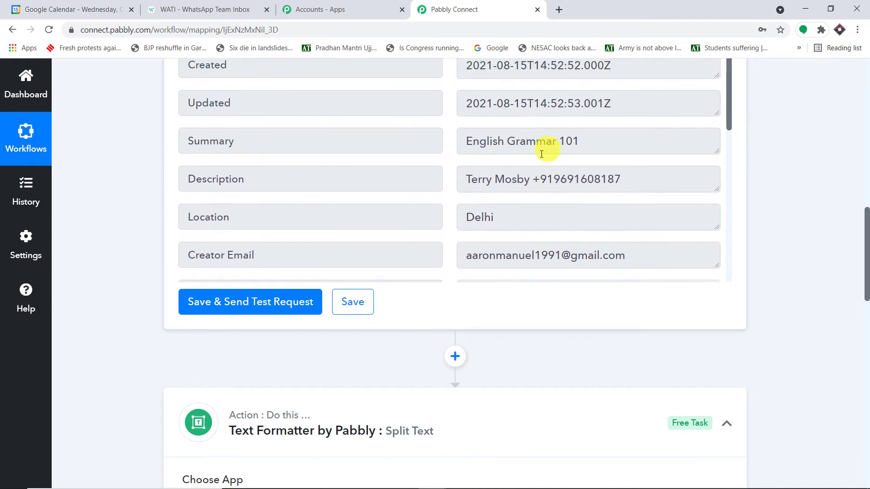
pyautogui.click(501, 176)
pyautogui.hotkey('ctrl', 'a')
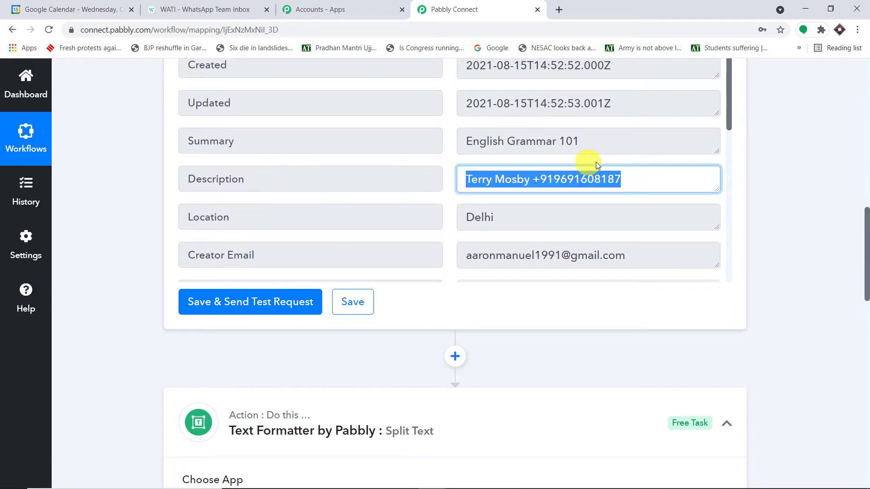
pyautogui.scroll(-14, 783, 283)
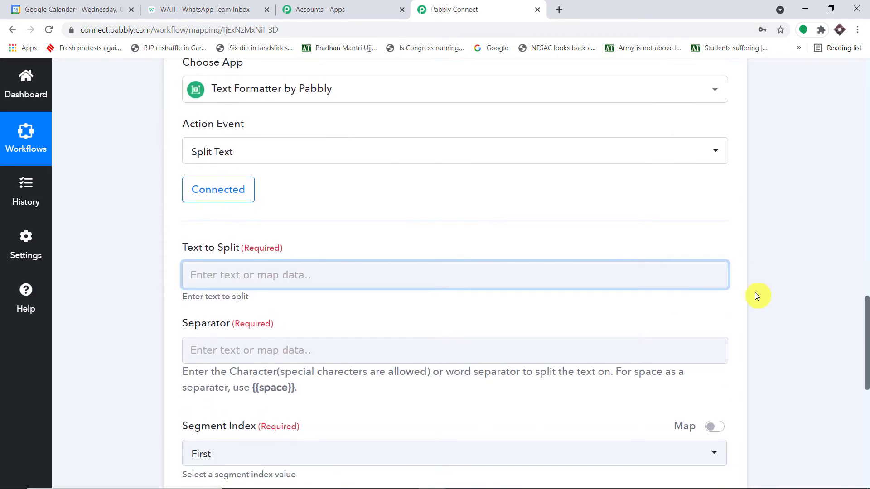
pyautogui.scroll(3, 312, 145)
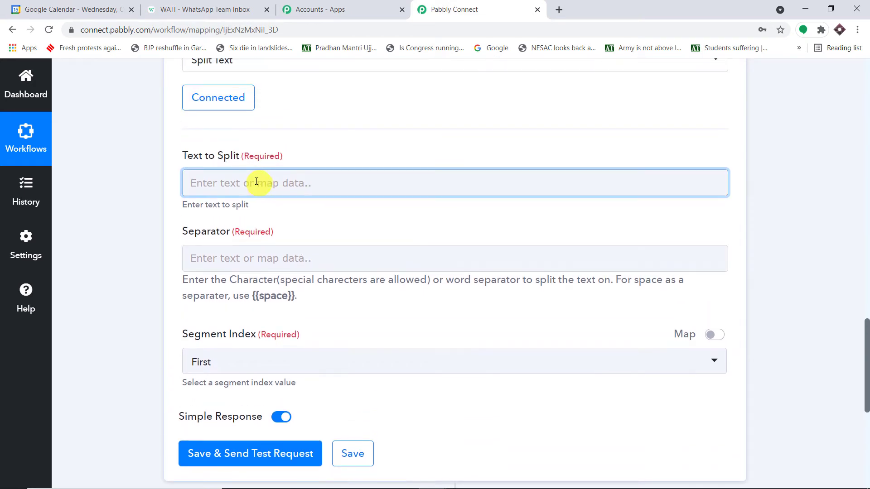
pyautogui.click(258, 183)
pyautogui.scroll(-4, 345, 343)
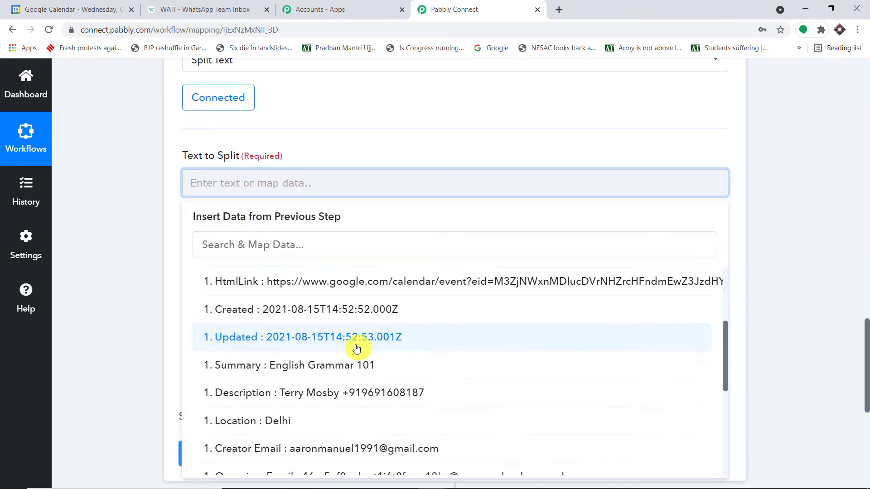
pyautogui.click(358, 382)
pyautogui.click(784, 202)
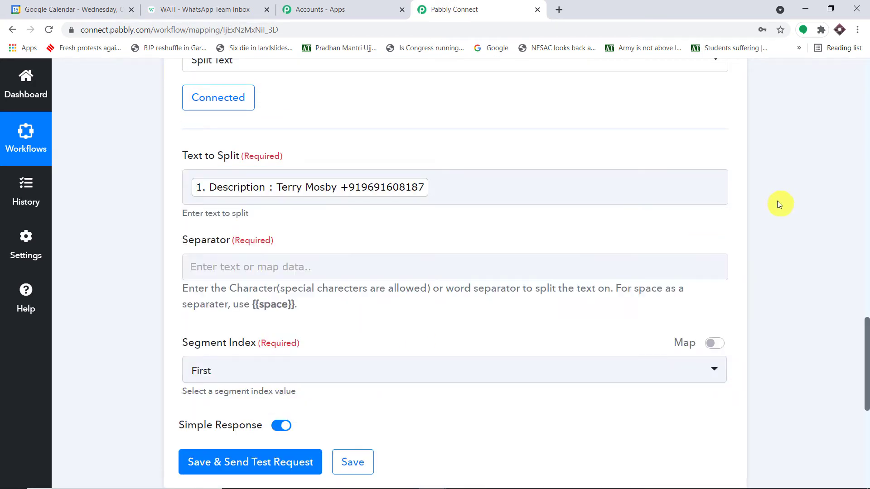
pyautogui.scroll(-1, 776, 200)
pyautogui.click(300, 134)
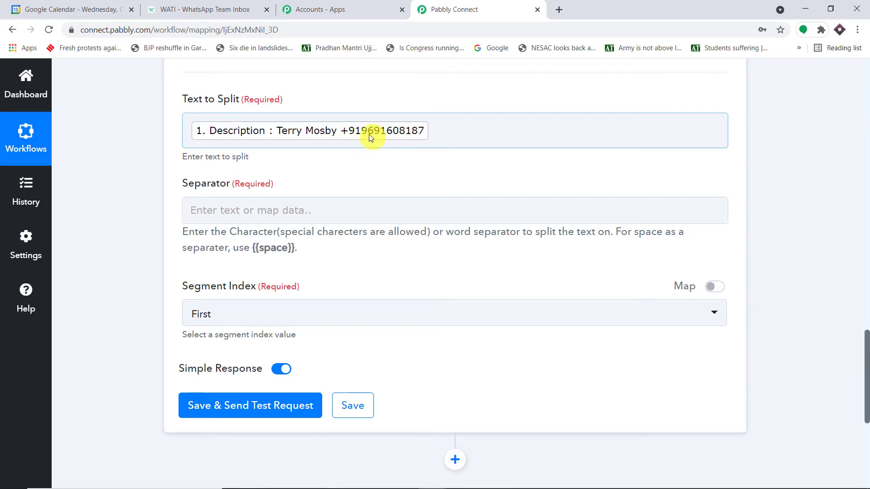
# Step: Set the separator to + and Segment Index to All, then save and send a test request
pyautogui.click(266, 218)
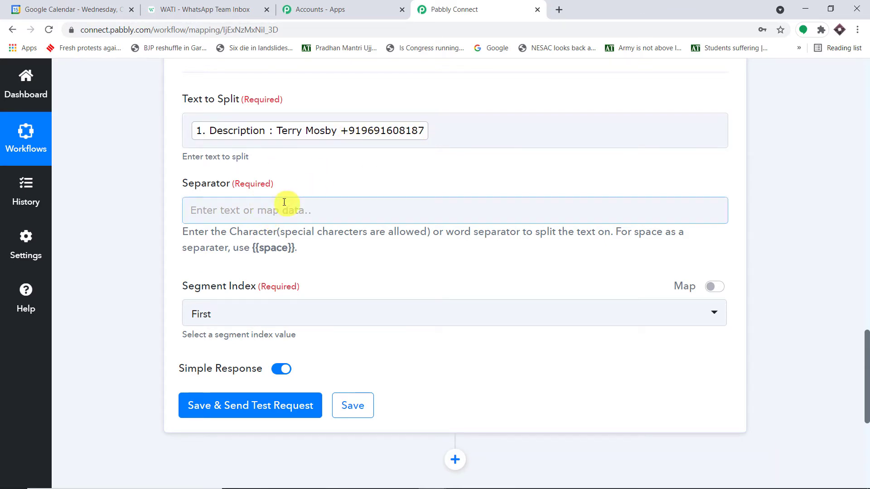
pyautogui.scroll(15, 509, 164)
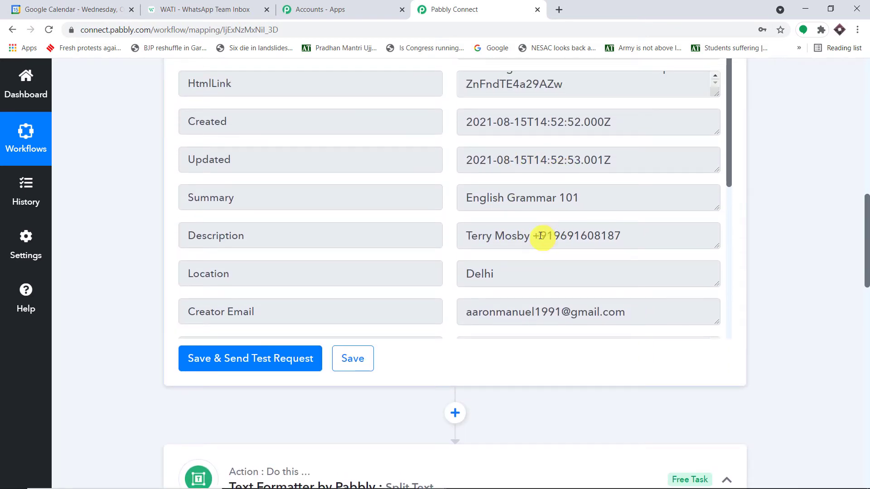
pyautogui.scroll(-15, 537, 236)
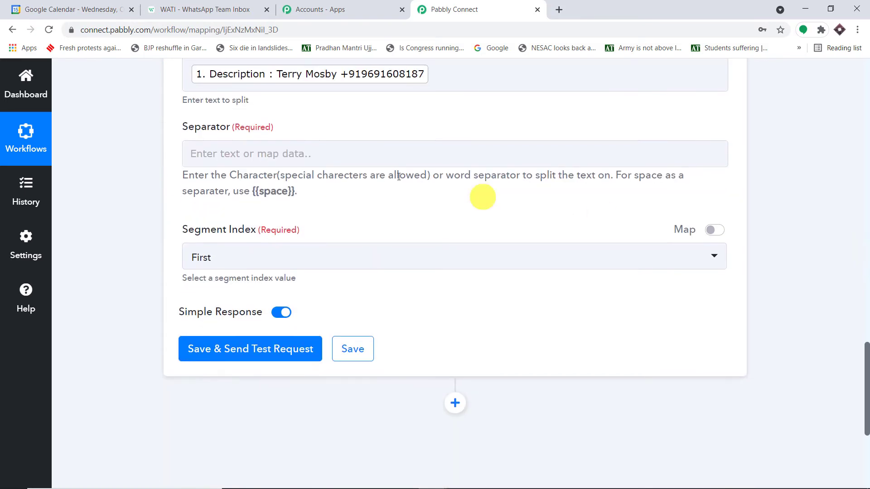
pyautogui.click(307, 154)
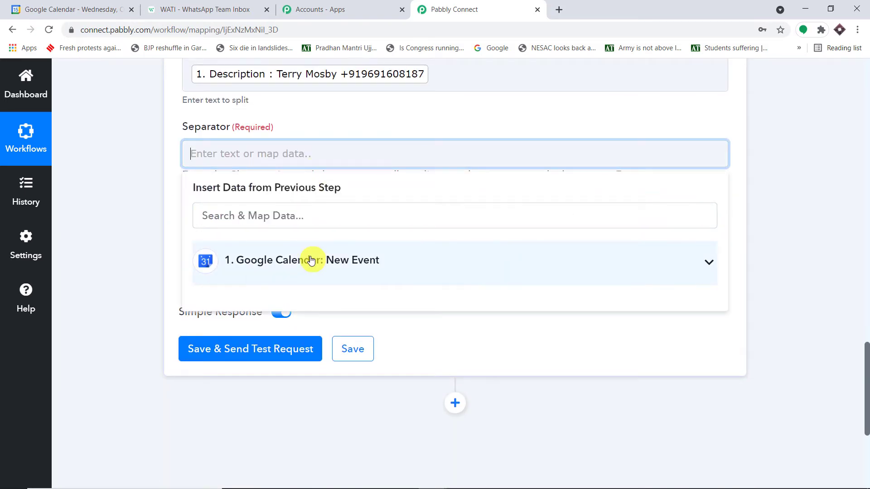
pyautogui.write('+')
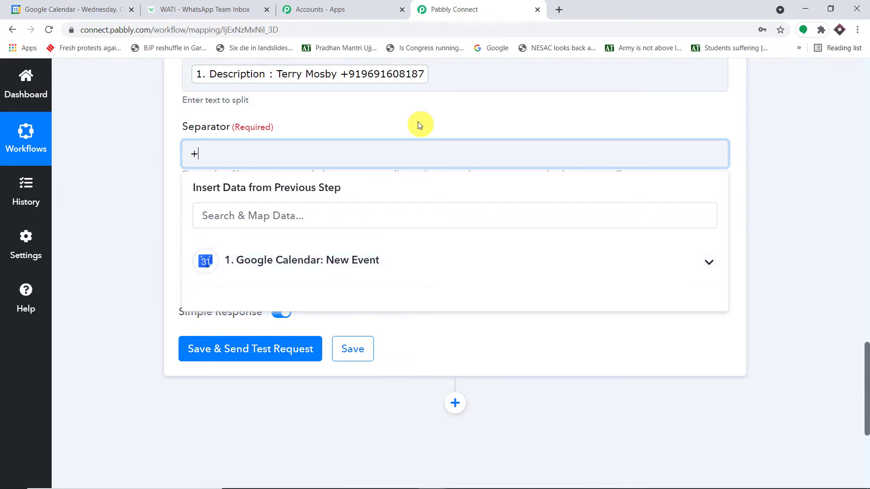
pyautogui.click(418, 121)
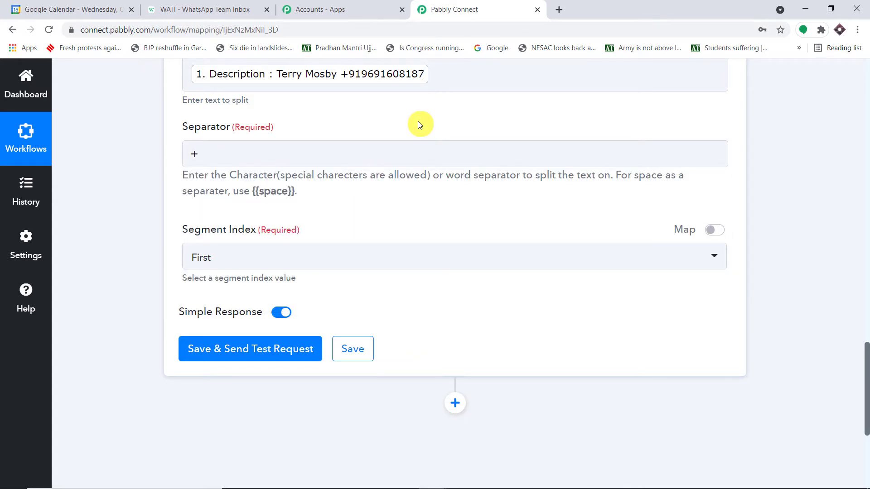
pyautogui.click(287, 258)
pyautogui.click(243, 421)
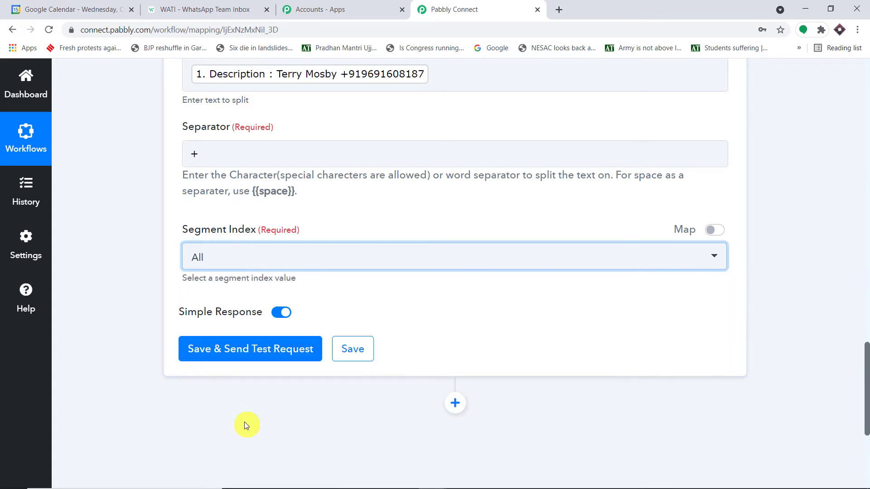
pyautogui.click(251, 354)
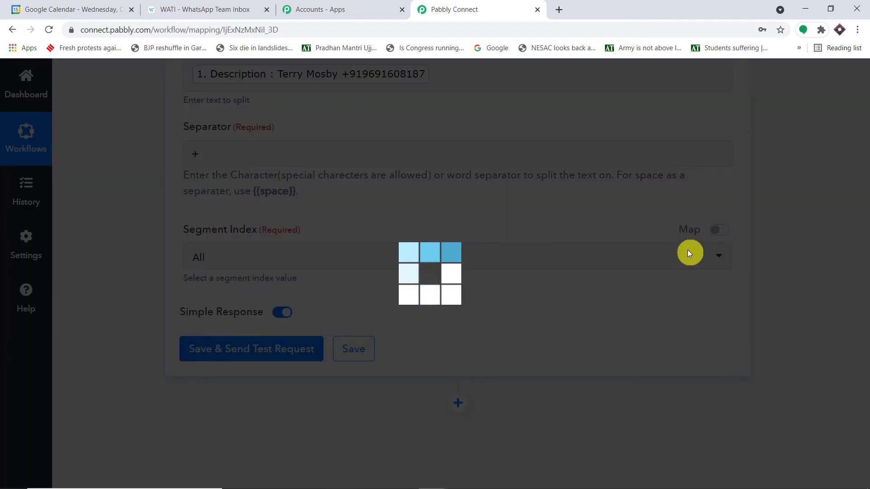
# Step: Compare the description's name and phone parts with the Split Text result values
pyautogui.scroll(-5, 667, 224)
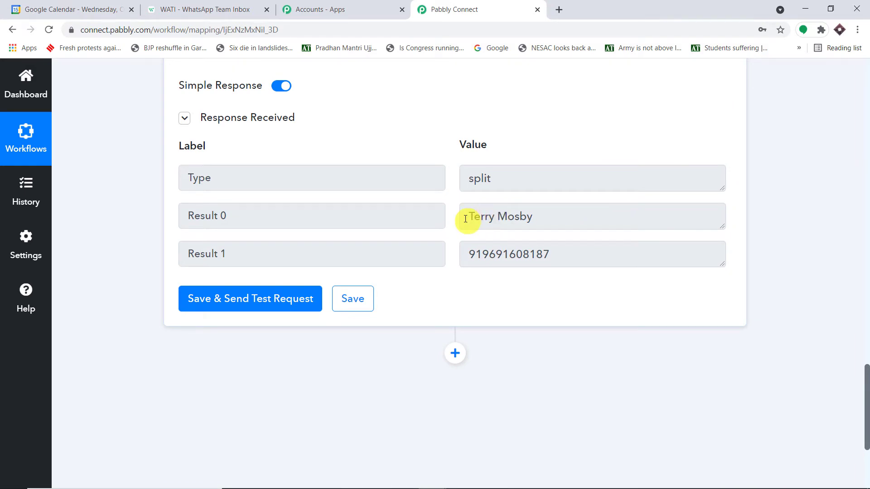
pyautogui.scroll(15, 411, 230)
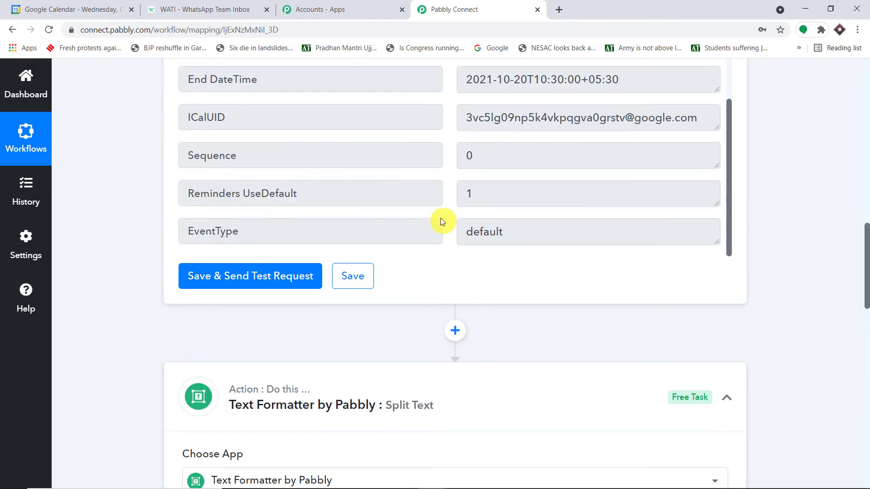
pyautogui.scroll(5, 498, 218)
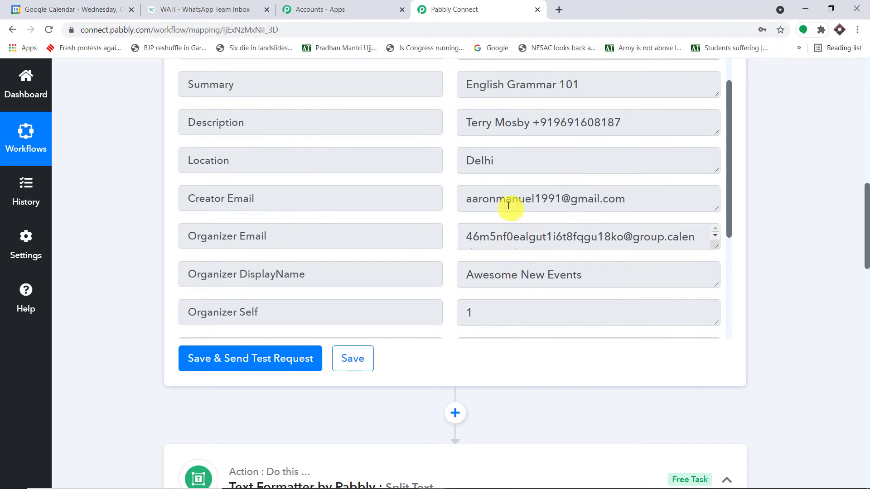
pyautogui.moveTo(529, 128); pyautogui.dragTo(466, 122)
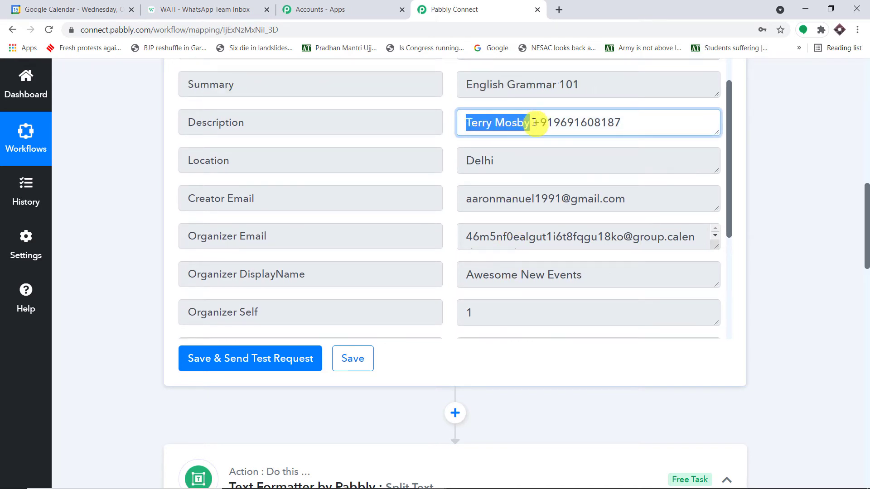
pyautogui.moveTo(617, 123); pyautogui.dragTo(541, 123)
pyautogui.scroll(-1, 680, 229)
pyautogui.scroll(-15, 840, 258)
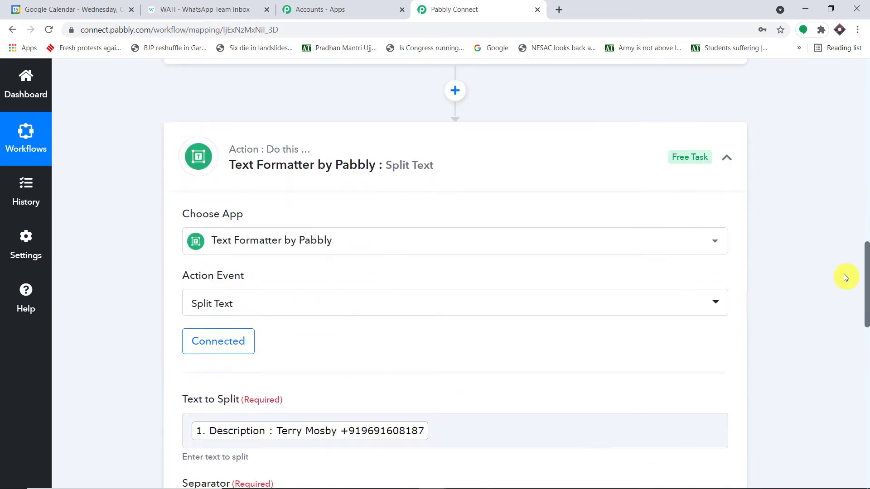
pyautogui.scroll(-3, 839, 268)
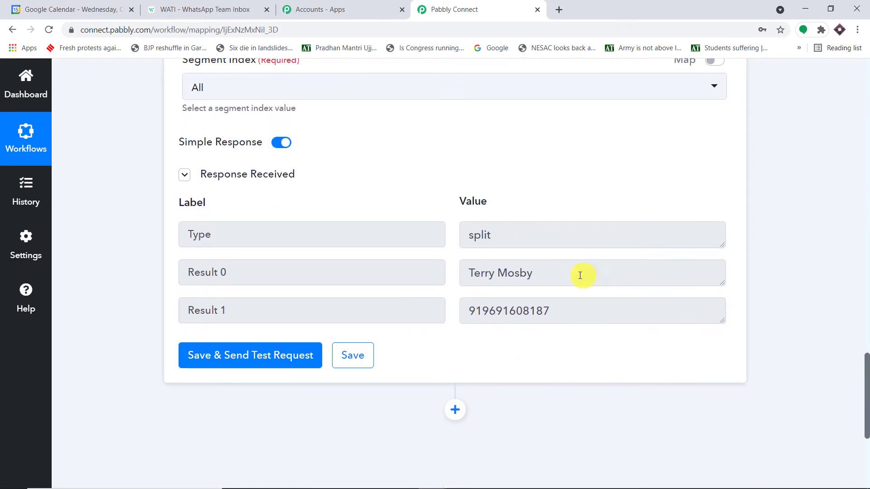
pyautogui.moveTo(577, 275); pyautogui.dragTo(439, 275)
pyautogui.moveTo(571, 312); pyautogui.dragTo(452, 317)
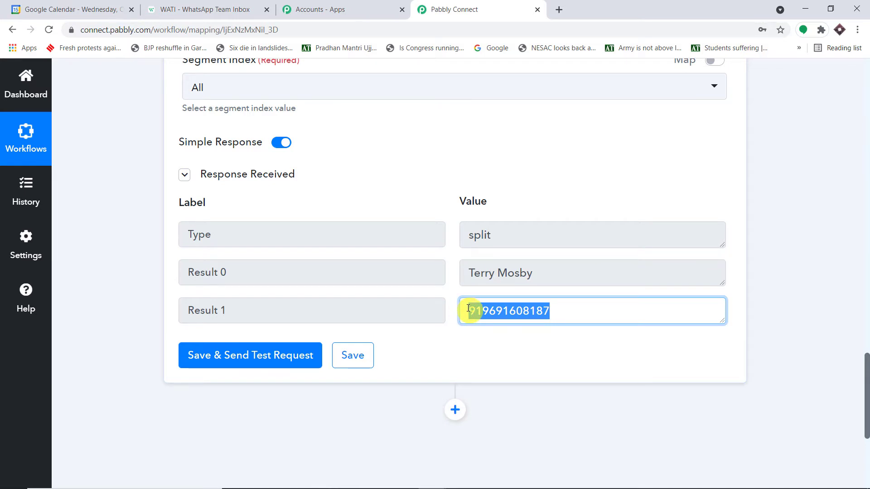
# Step: Check the trigger's Start DateTime value, 2021-10-20T09:30:00+05:30
pyautogui.scroll(18, 501, 289)
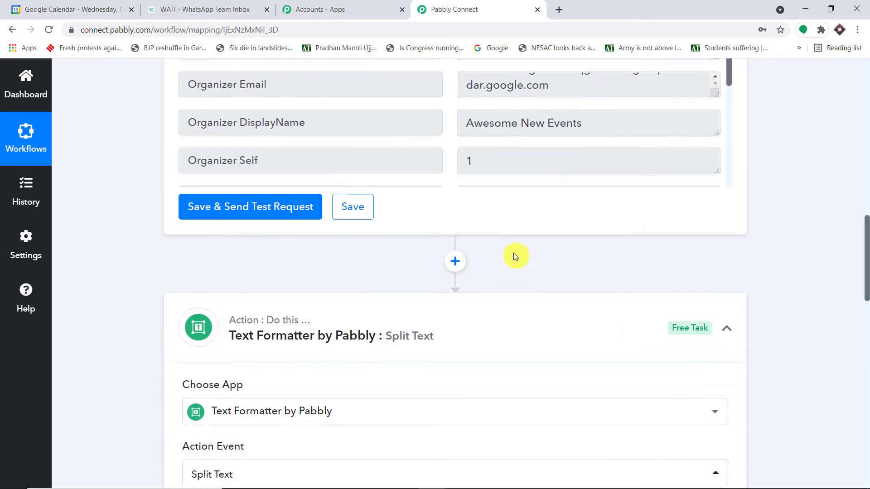
pyautogui.scroll(8, 528, 219)
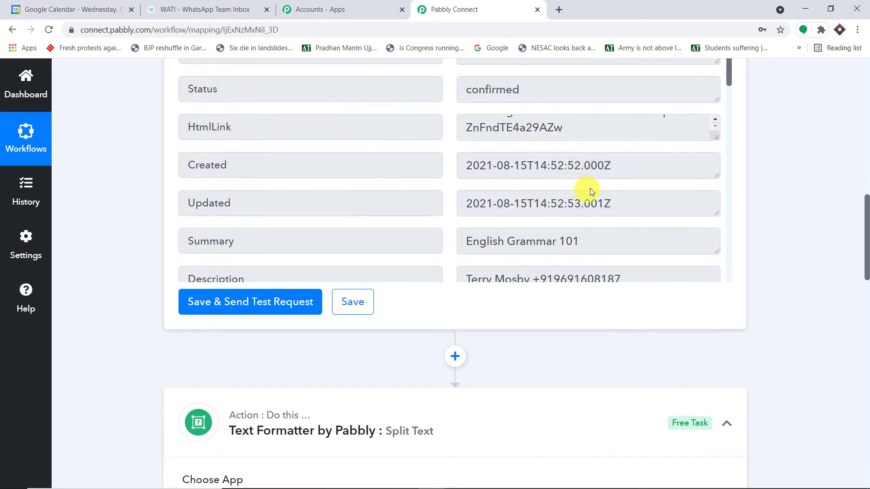
pyautogui.scroll(-8, 623, 177)
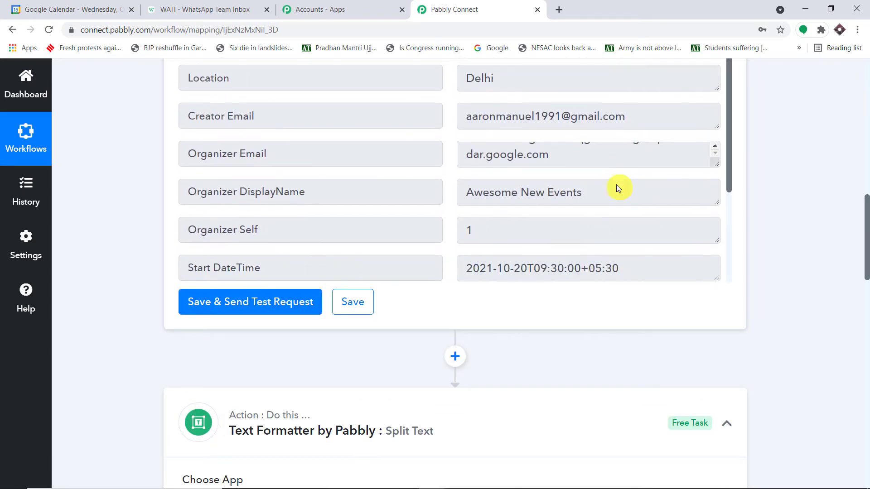
pyautogui.moveTo(631, 167); pyautogui.dragTo(458, 167)
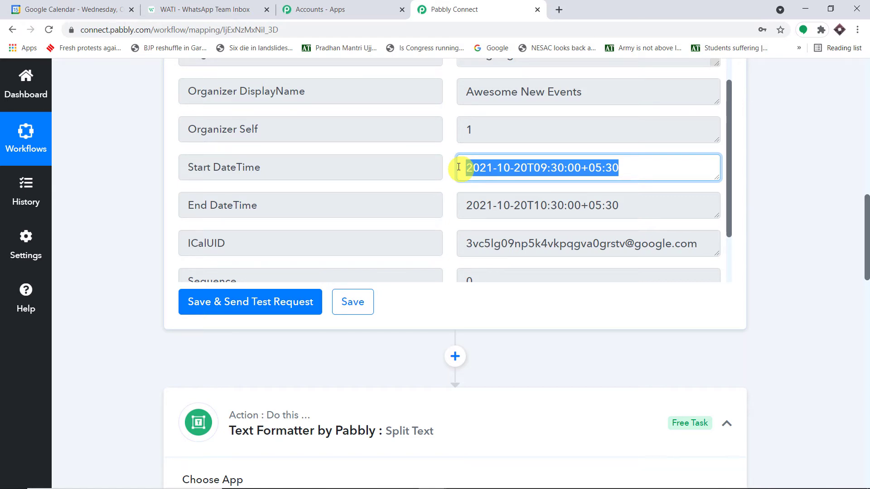
pyautogui.click(484, 169)
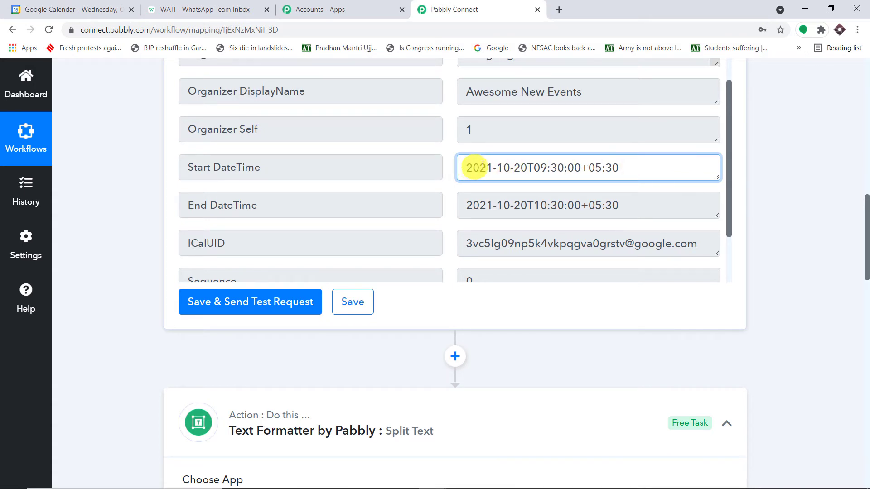
pyautogui.moveTo(468, 167); pyautogui.dragTo(633, 158)
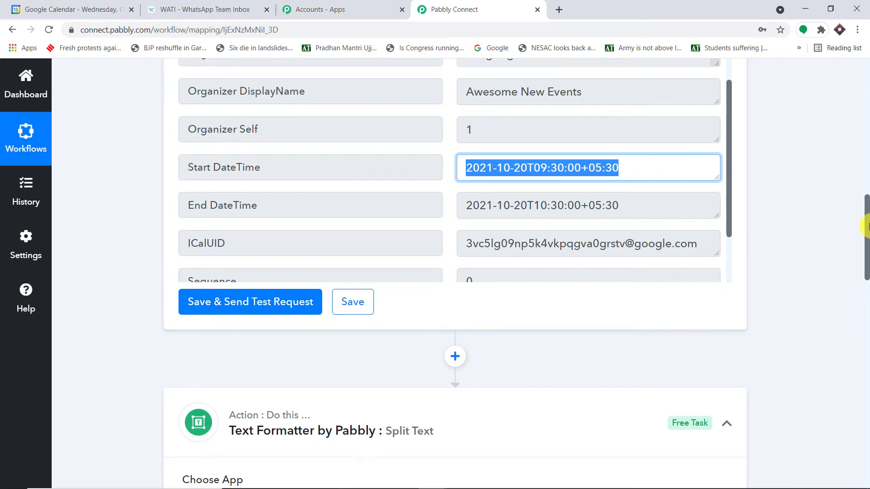
pyautogui.scroll(-15, 696, 253)
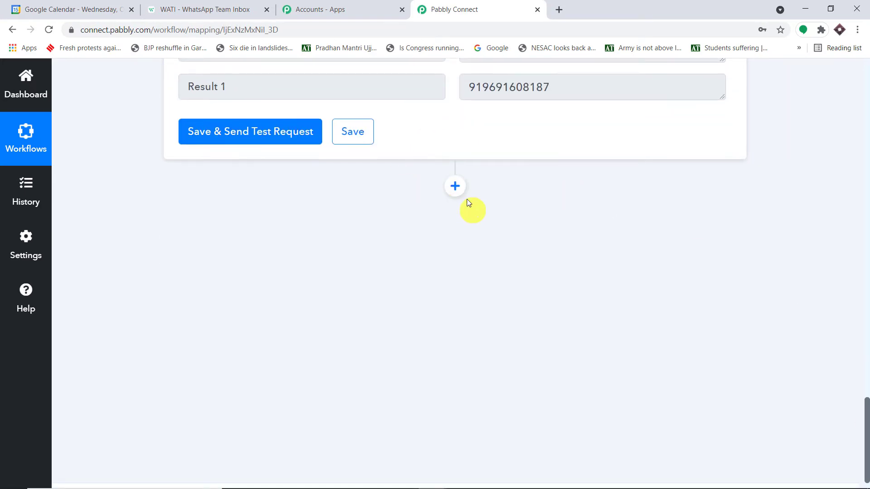
# Step: Add a step after Split Text using Date/Time Formatter's Format Date with Time Zone, and connect it
pyautogui.click(455, 186)
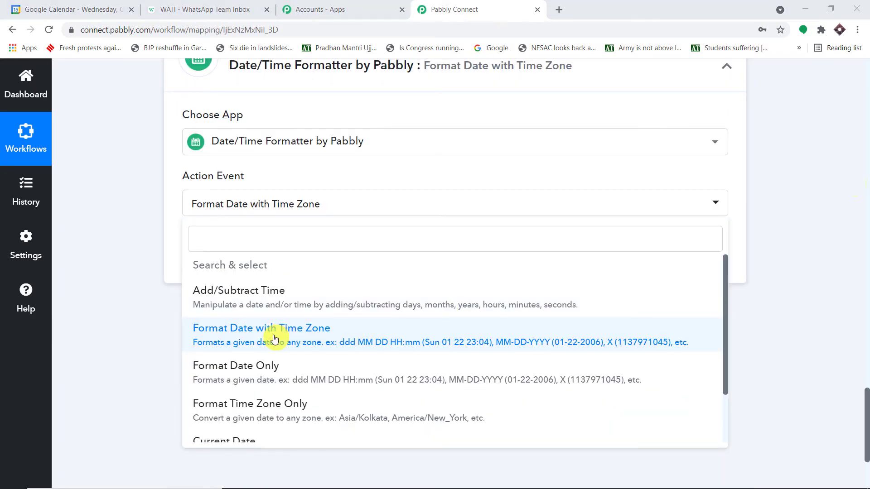
pyautogui.click(274, 339)
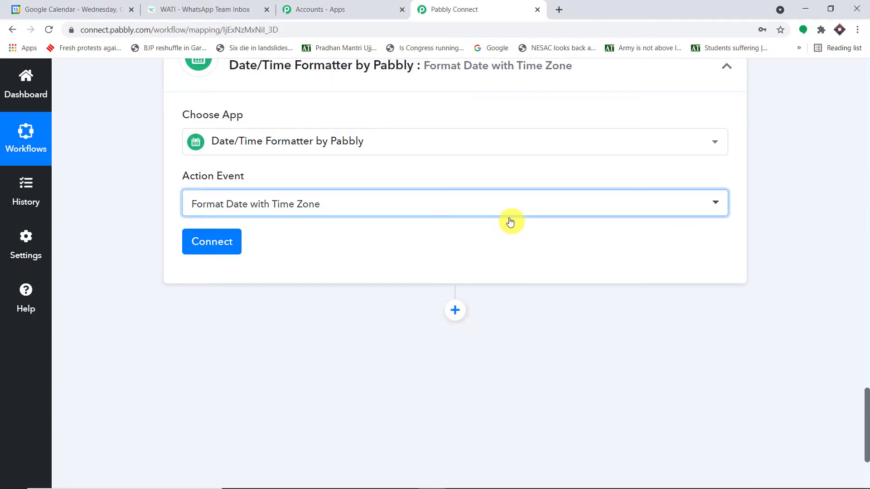
pyautogui.scroll(6, 509, 220)
pyautogui.scroll(15, 510, 220)
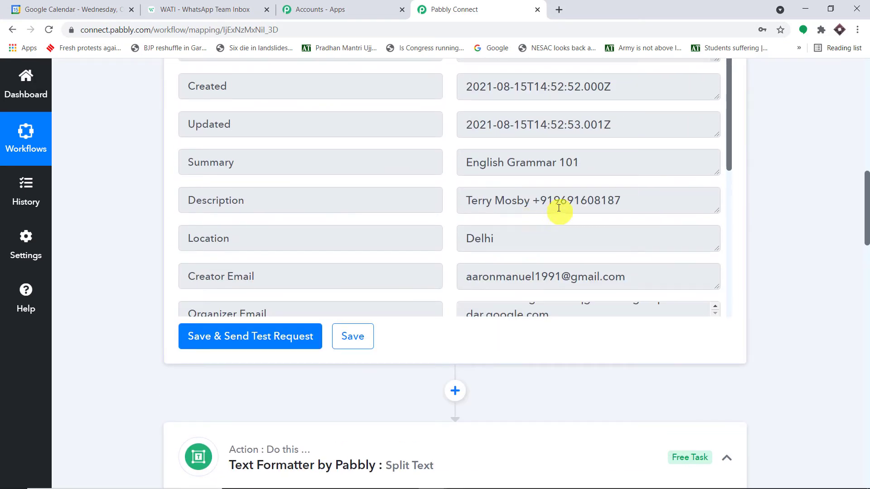
pyautogui.scroll(2, 558, 208)
pyautogui.moveTo(510, 137); pyautogui.dragTo(582, 146)
pyautogui.scroll(-10, 627, 170)
pyautogui.scroll(-12, 788, 211)
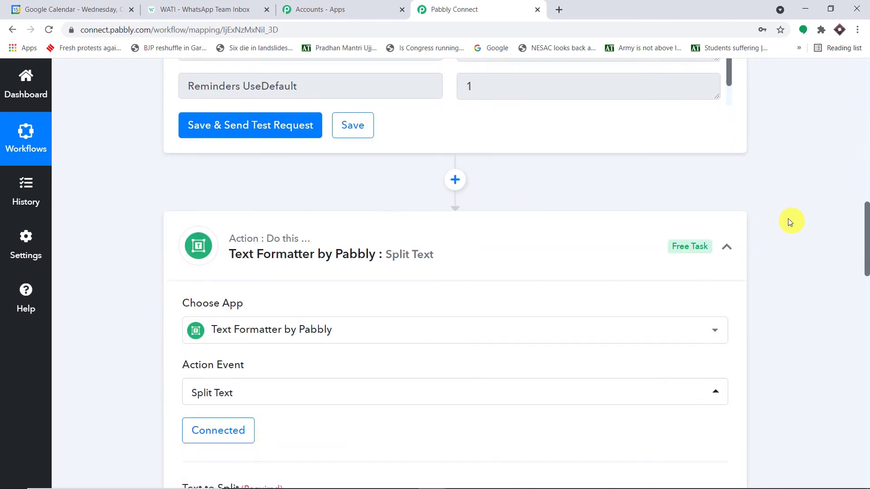
pyautogui.scroll(-13, 779, 233)
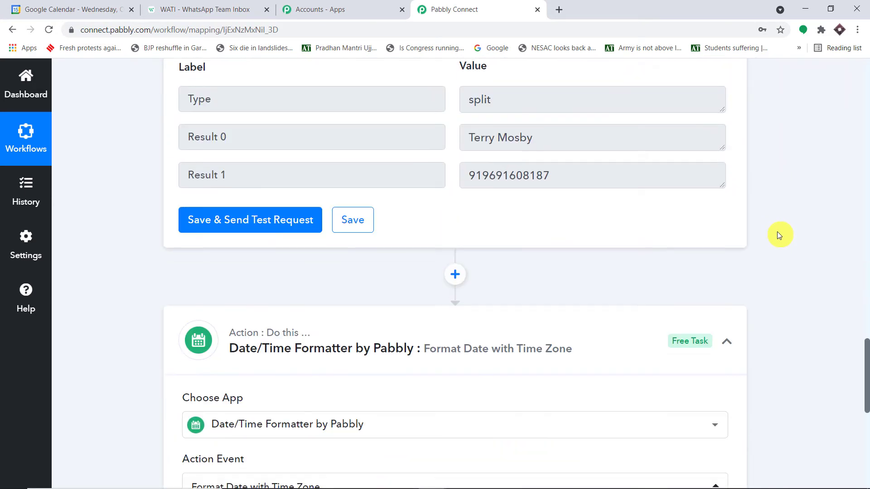
pyautogui.scroll(-3, 776, 233)
pyautogui.scroll(2, 772, 233)
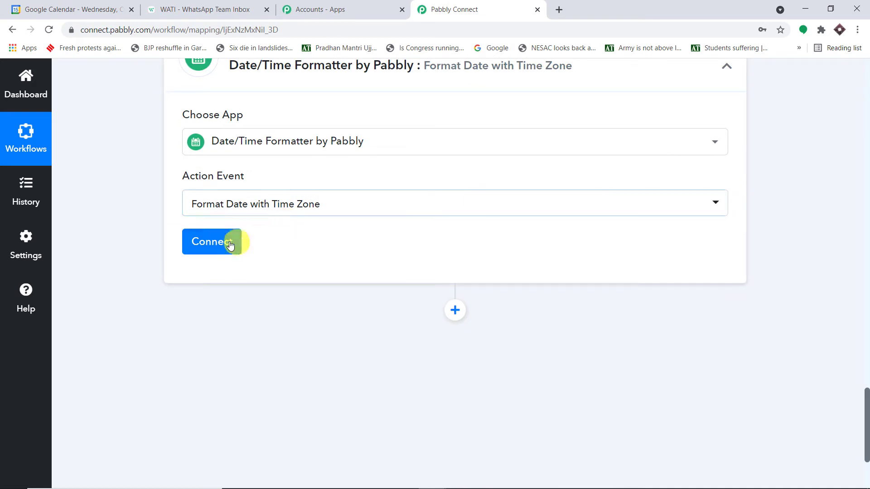
pyautogui.click(226, 244)
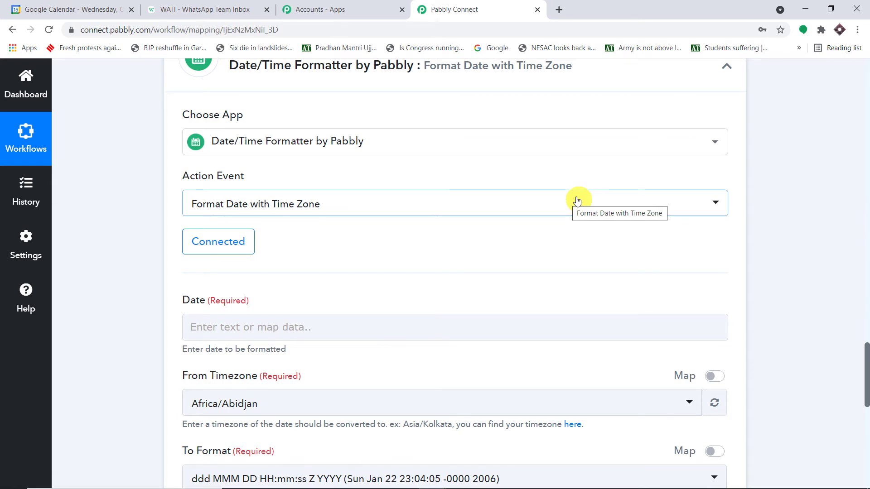
# Step: Map the Google Calendar event's Start DateTime into the Date field
pyautogui.scroll(-5, 575, 201)
pyautogui.click(316, 101)
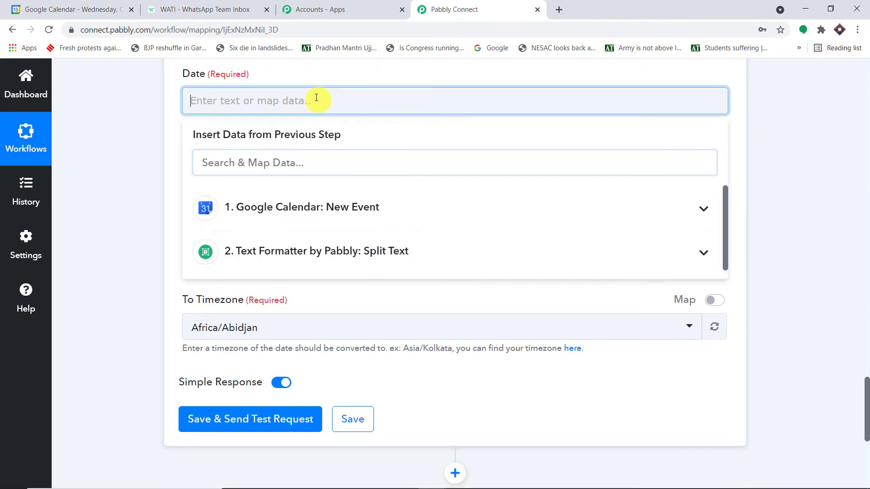
pyautogui.click(341, 206)
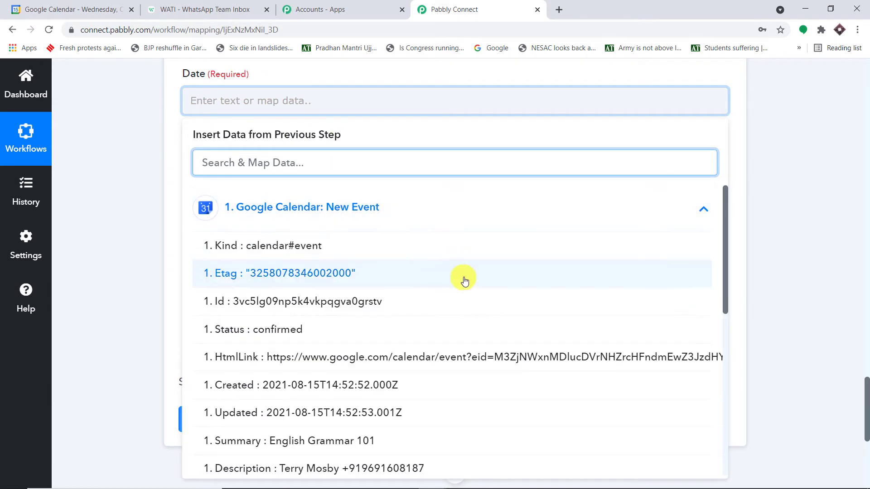
pyautogui.scroll(-3, 465, 278)
pyautogui.scroll(-5, 465, 281)
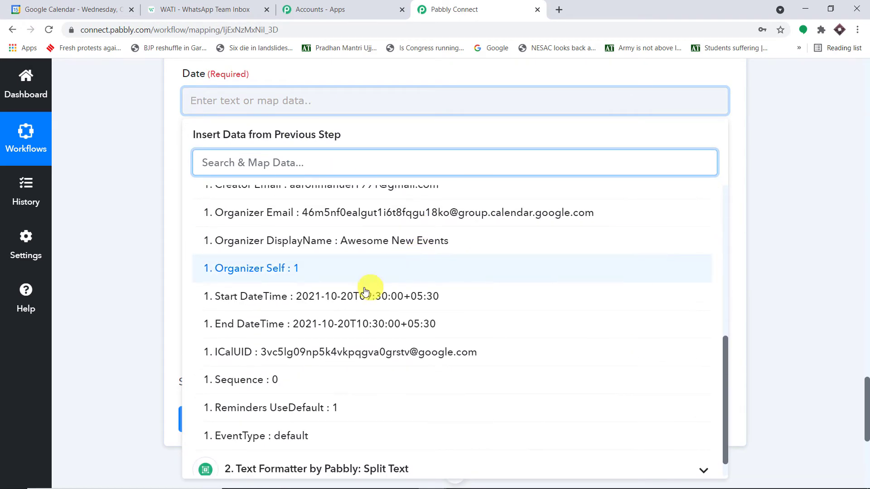
pyautogui.click(355, 299)
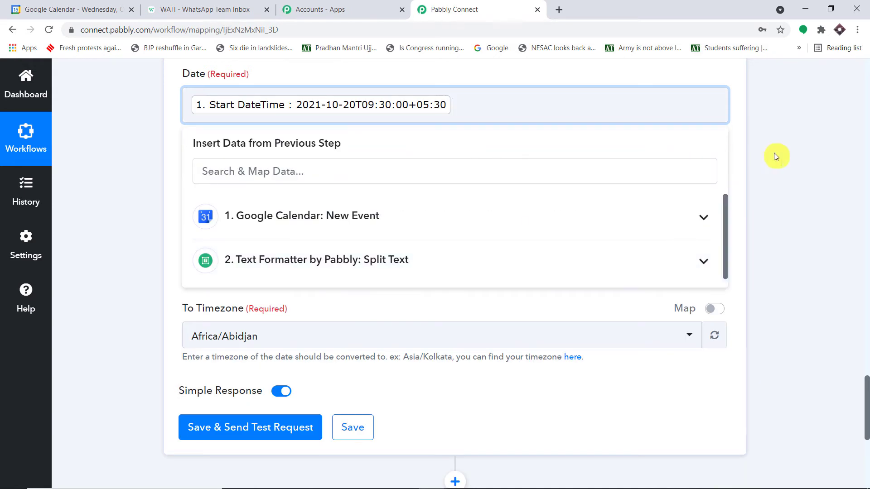
pyautogui.click(774, 154)
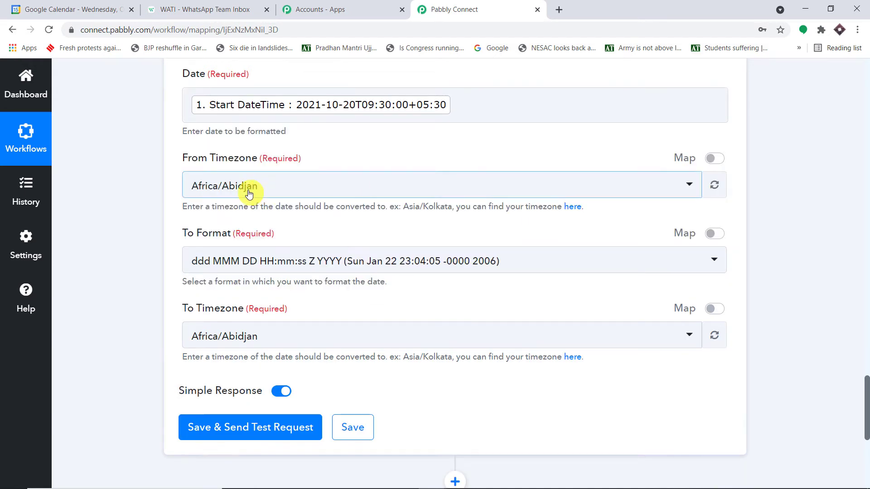
# Step: Set From Timezone to Asia/Kolkata, To Format to DD/MM/YY, and To Timezone to Asia/Kolkata
pyautogui.click(249, 193)
pyautogui.write('asia/')
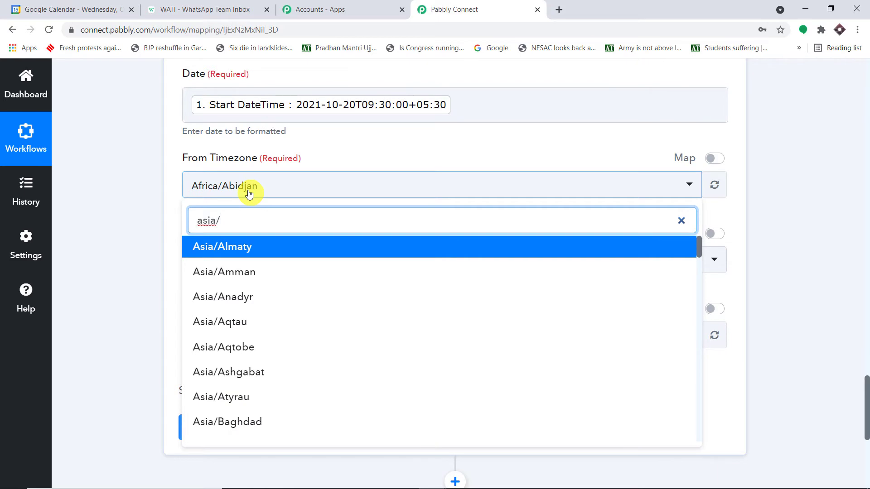
pyautogui.write('kol')
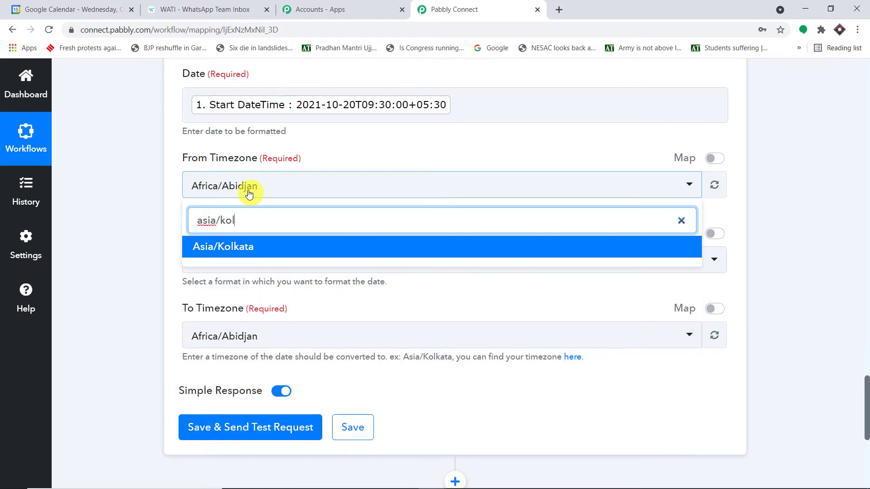
pyautogui.click(258, 248)
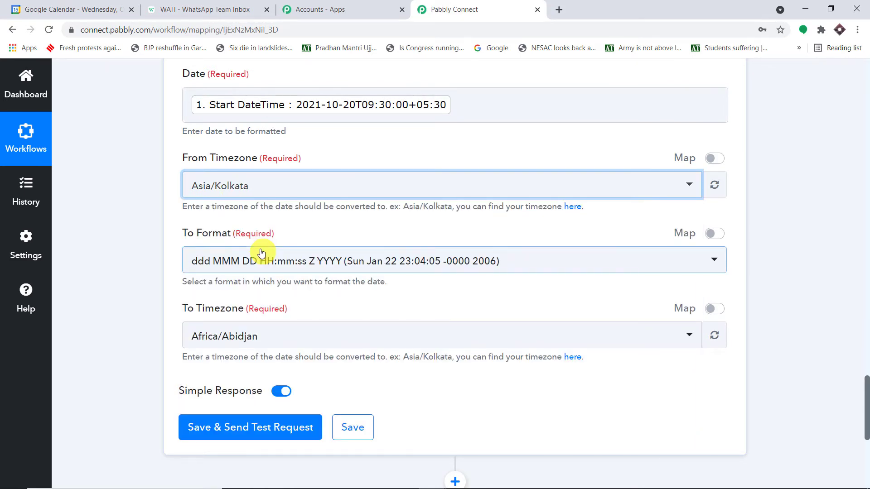
pyautogui.click(273, 262)
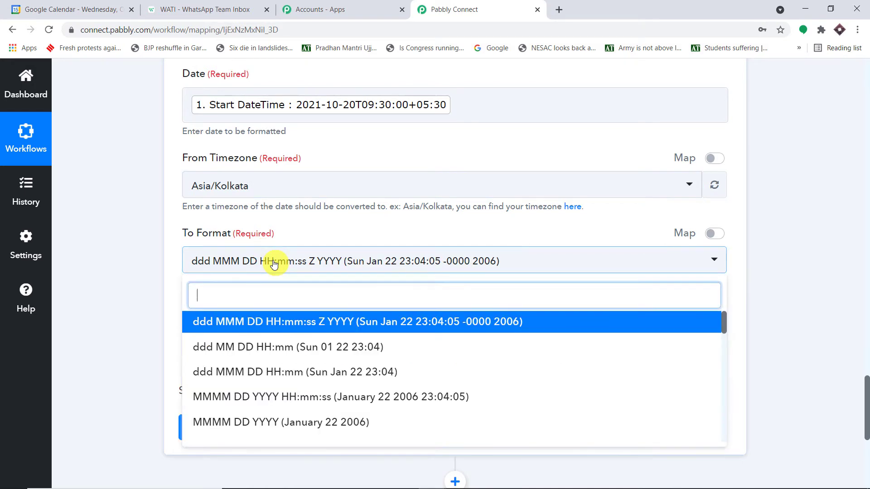
pyautogui.scroll(-1, 362, 303)
pyautogui.scroll(-5, 374, 315)
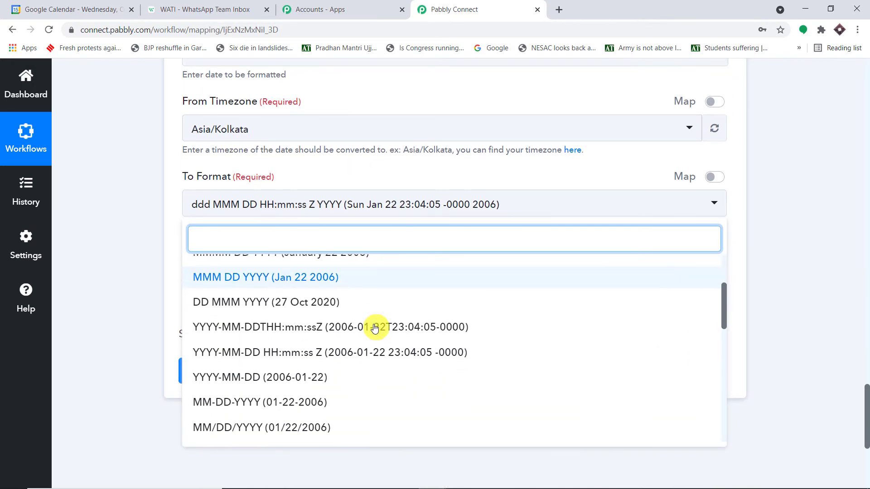
pyautogui.scroll(-3, 392, 317)
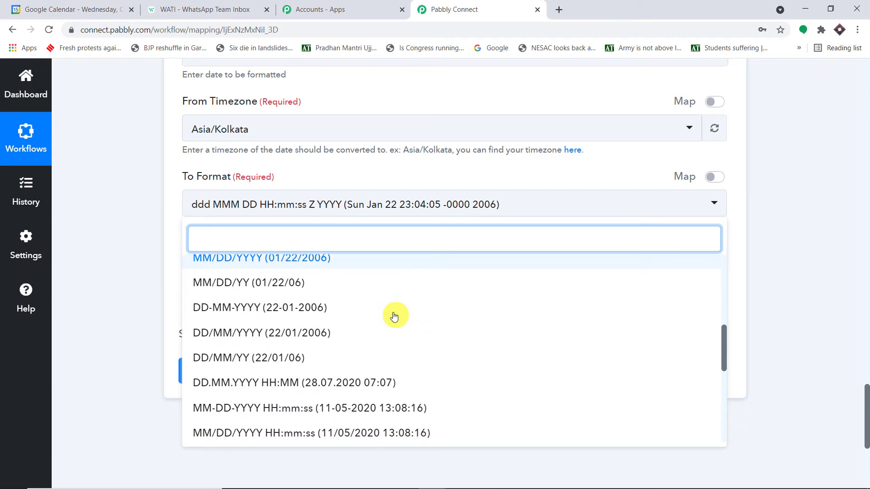
pyautogui.click(224, 356)
pyautogui.click(294, 285)
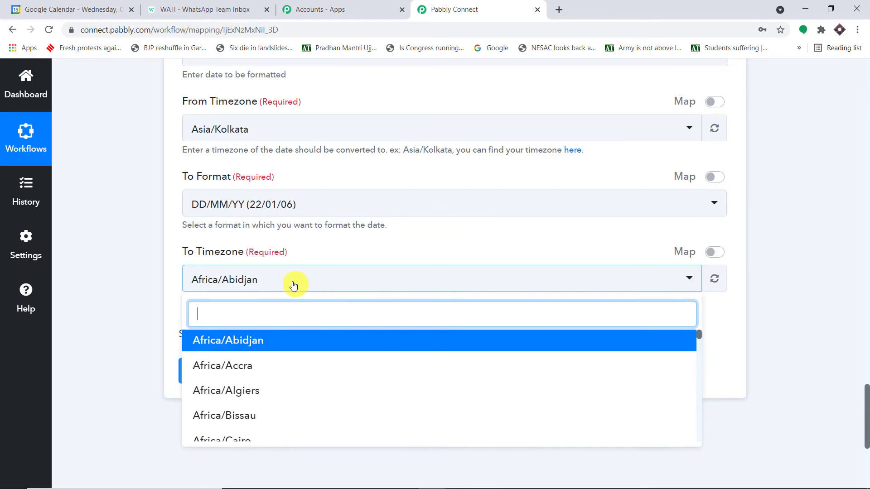
pyautogui.write('asia/')
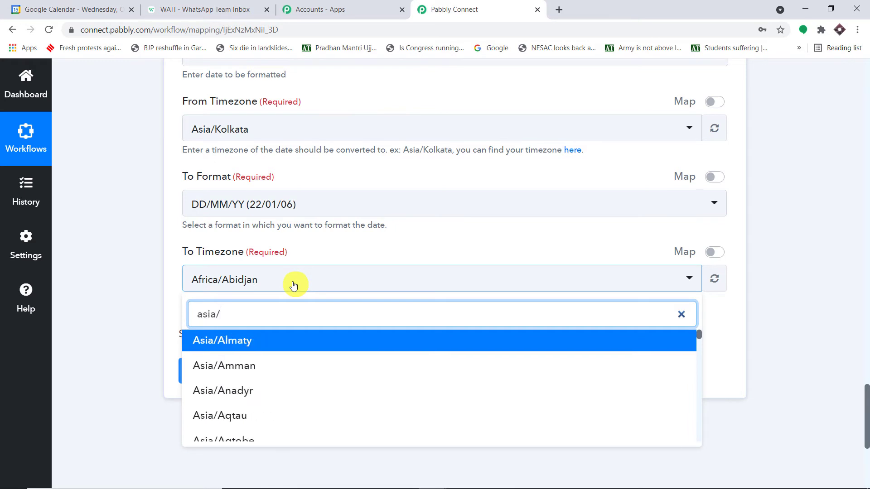
pyautogui.write('ko')
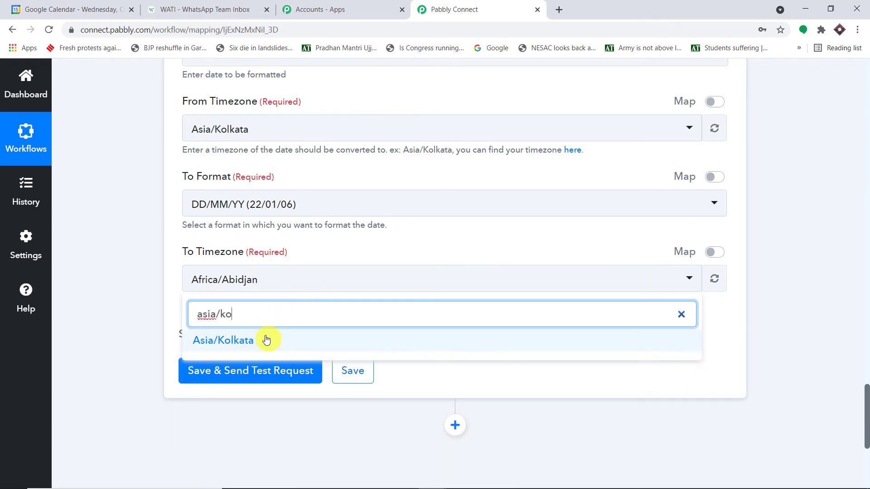
pyautogui.click(274, 339)
pyautogui.scroll(-1, 291, 334)
# Step: Save and test the date formatter, confirming it returns 20/10/21
pyautogui.click(281, 329)
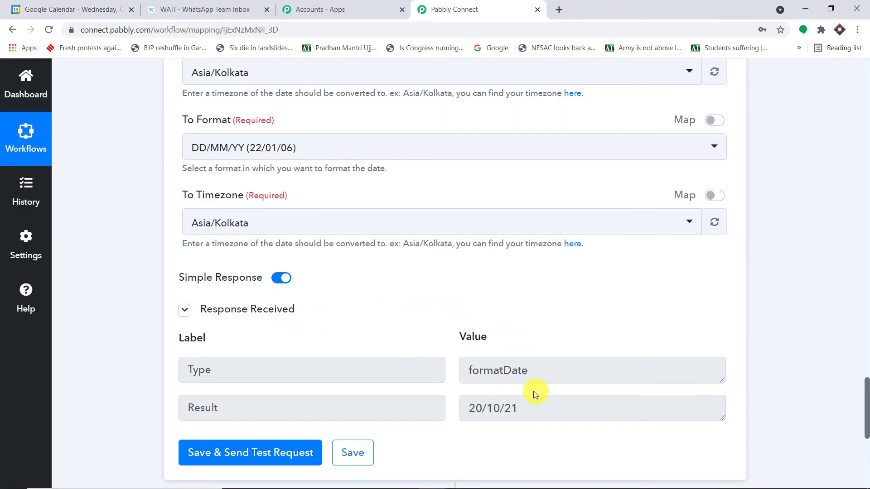
pyautogui.moveTo(547, 404); pyautogui.dragTo(446, 406)
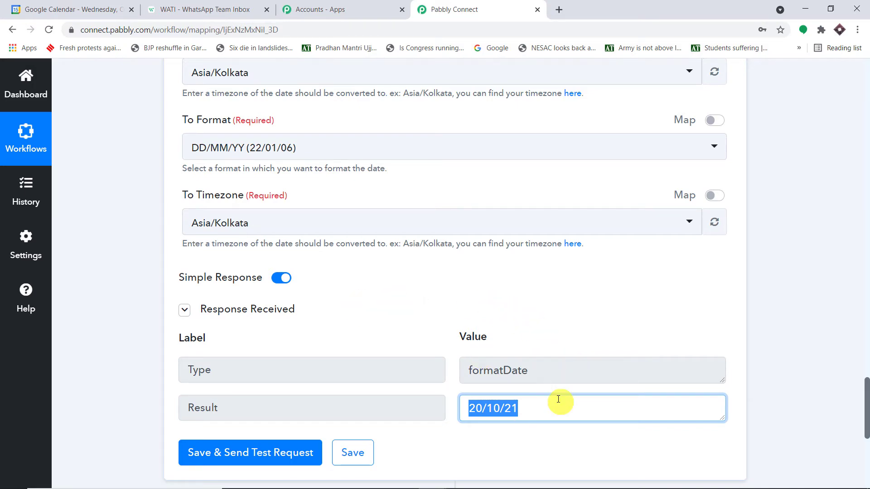
pyautogui.scroll(6, 558, 379)
pyautogui.click(294, 274)
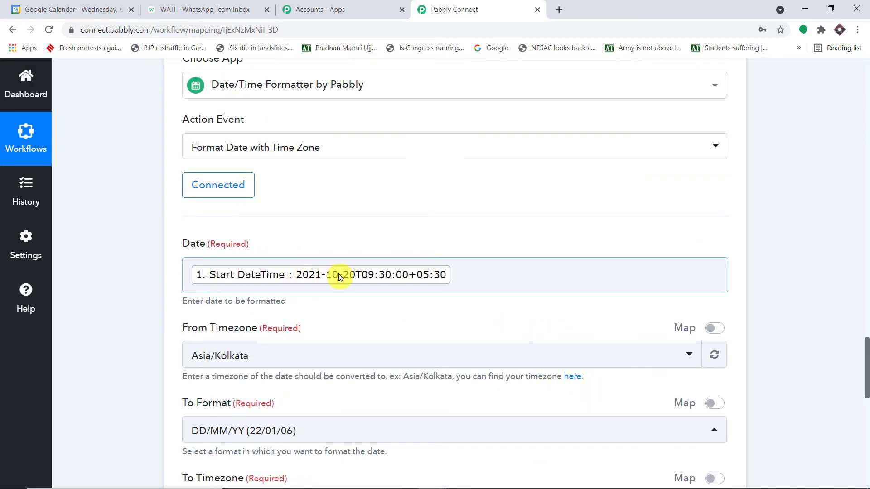
pyautogui.scroll(-8, 469, 304)
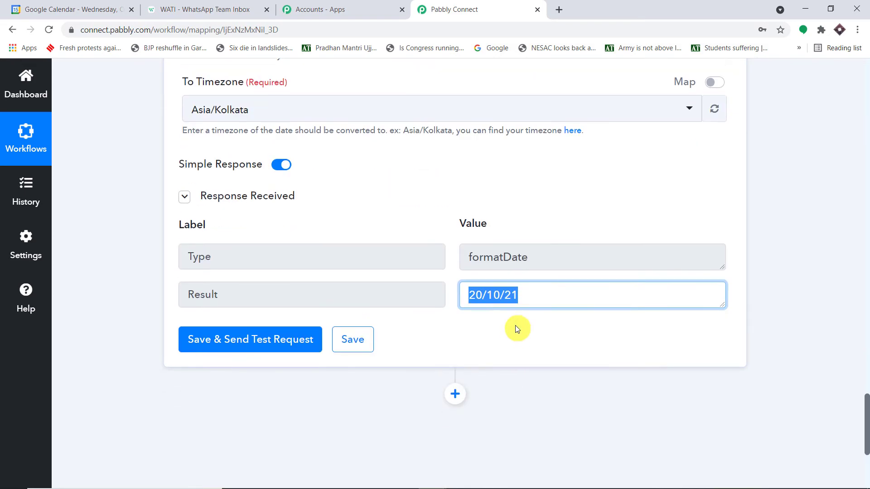
pyautogui.scroll(8, 524, 311)
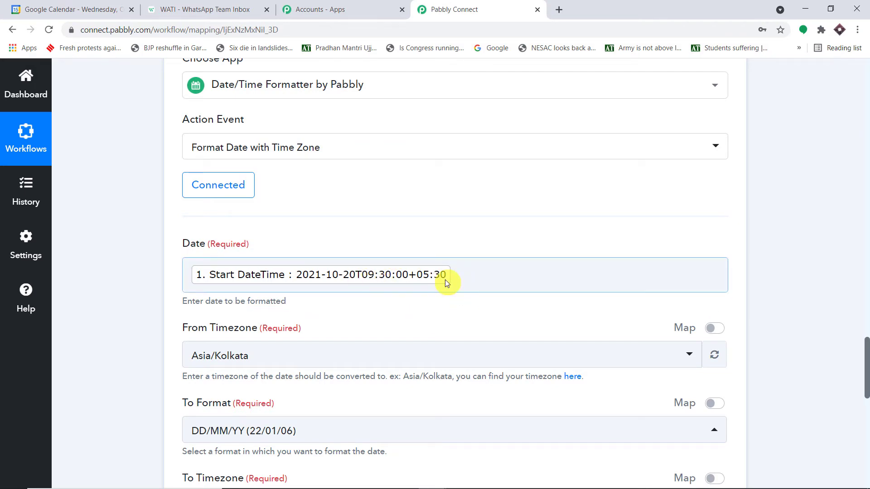
pyautogui.scroll(-15, 534, 259)
# Step: Add a fourth step using Date/Time Formatter by Pabbly with Format Date with Time Zone, and connect it
pyautogui.click(455, 167)
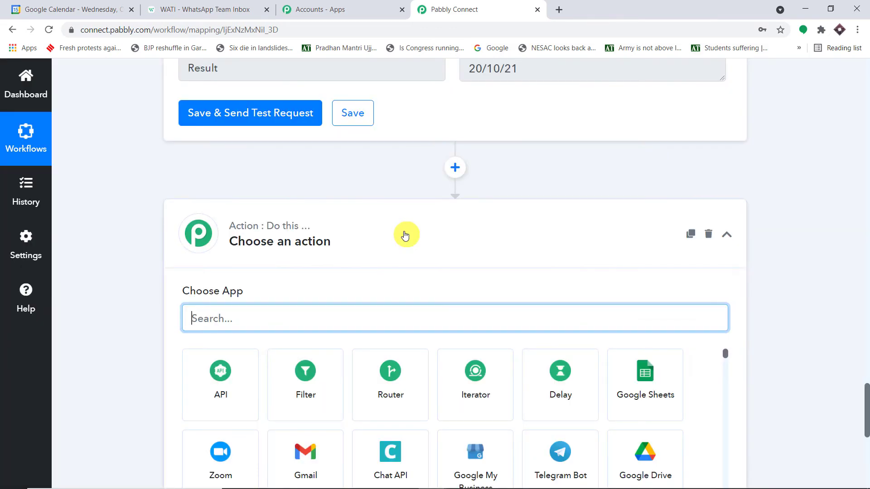
pyautogui.write('date')
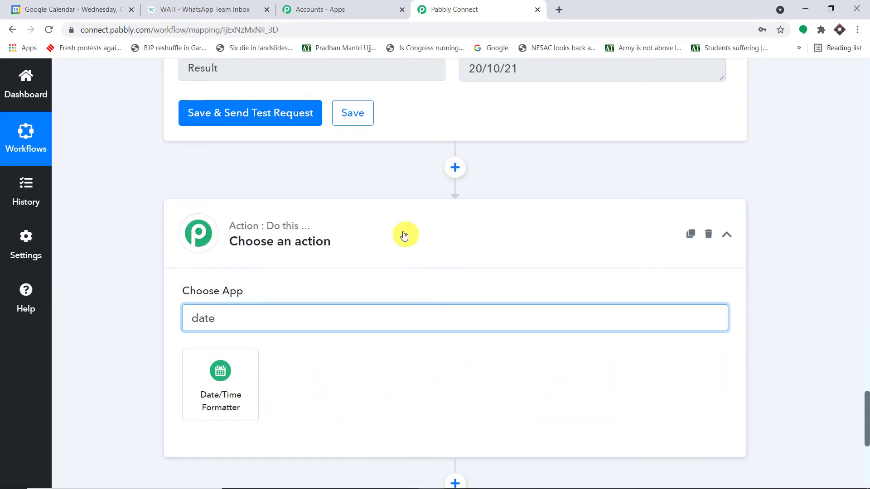
pyautogui.click(229, 369)
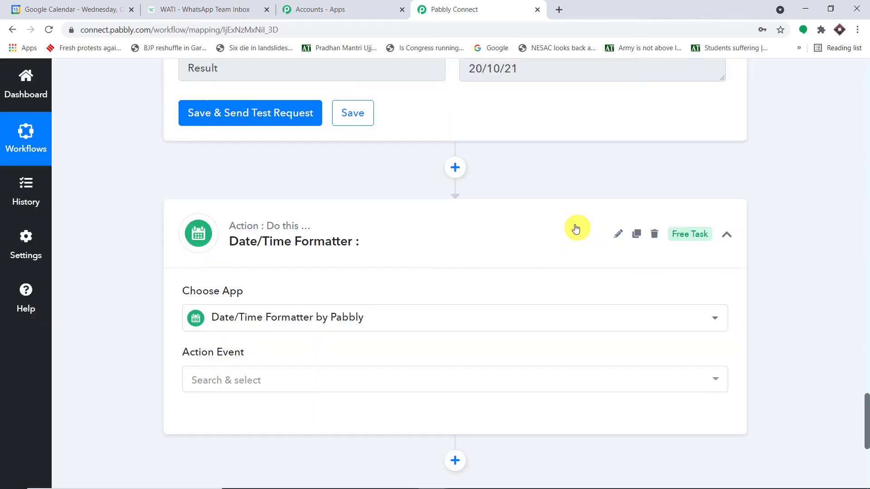
pyautogui.click(297, 266)
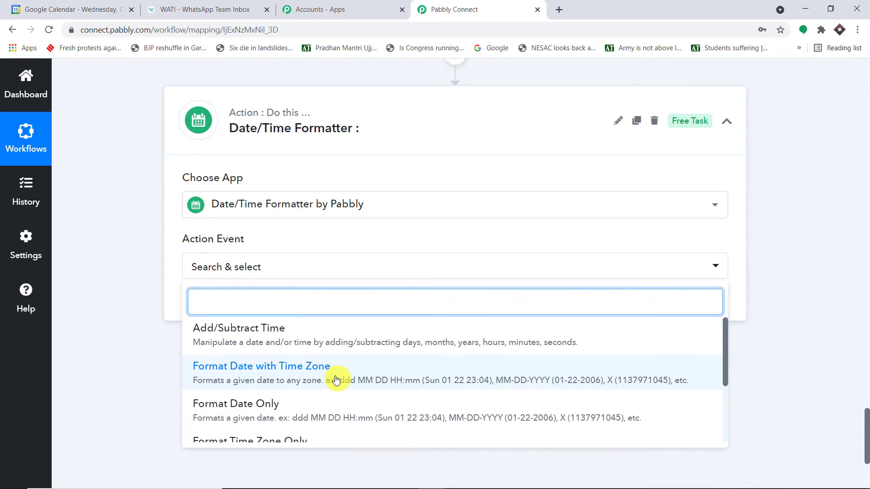
pyautogui.click(336, 379)
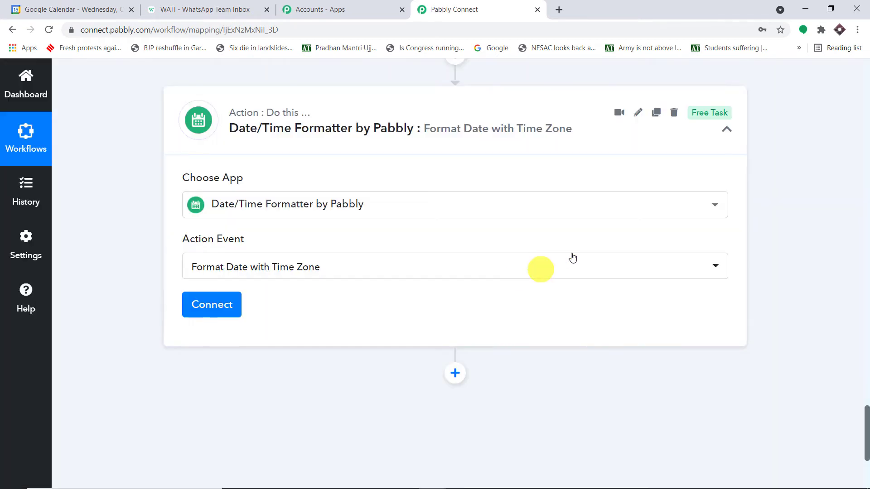
pyautogui.click(205, 308)
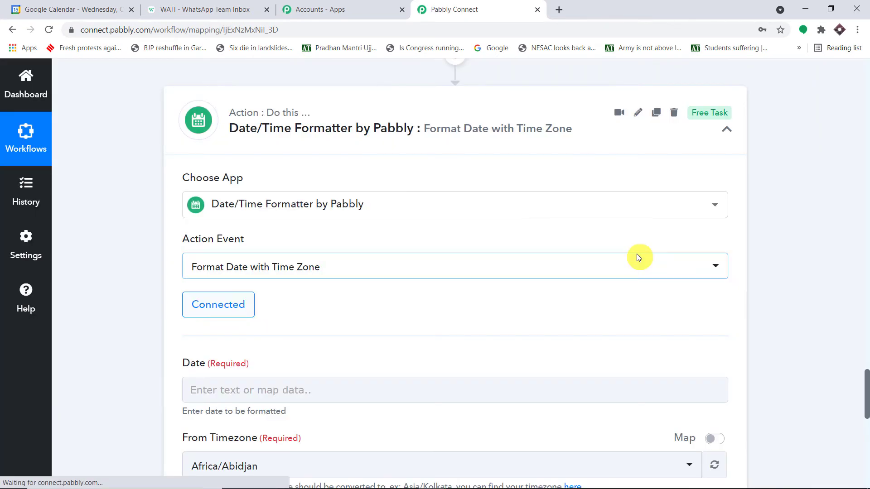
pyautogui.scroll(-5, 637, 255)
pyautogui.click(350, 163)
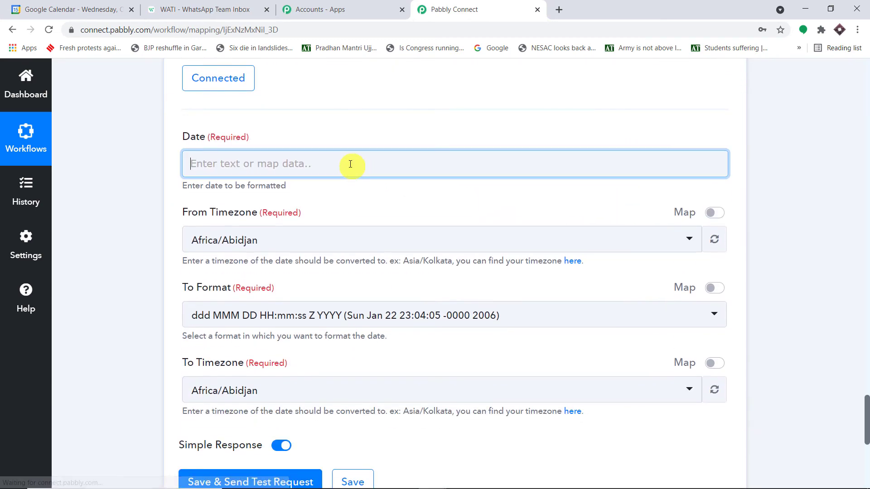
# Step: Map the event's Start DateTime into Date and set From Timezone to Asia/Kolkata
pyautogui.click(333, 256)
pyautogui.scroll(-8, 471, 305)
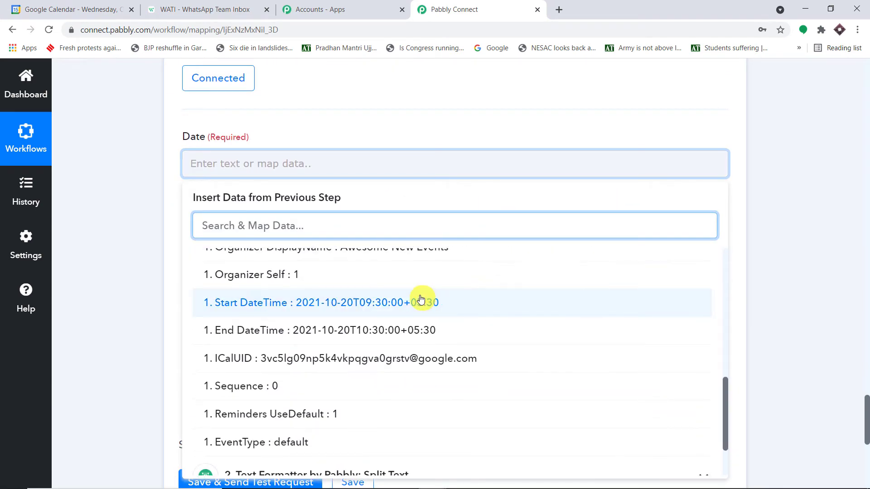
pyautogui.click(421, 302)
pyautogui.click(556, 129)
pyautogui.scroll(-1, 491, 153)
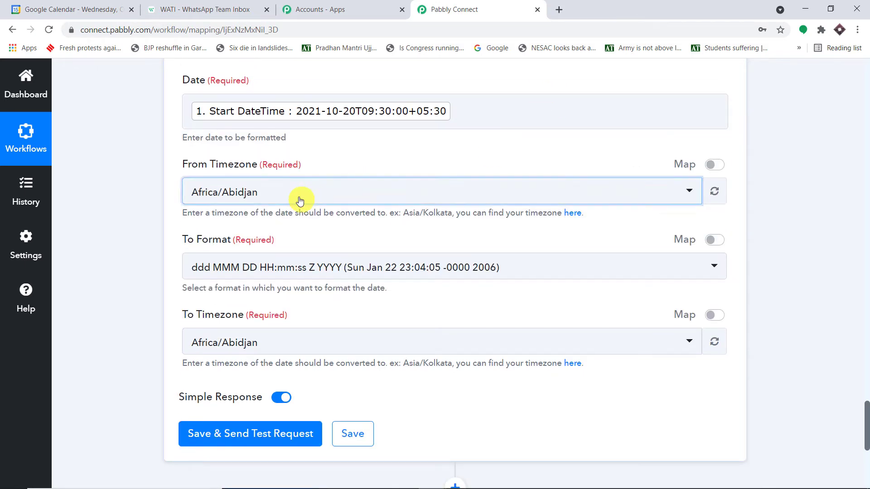
pyautogui.click(299, 199)
pyautogui.write('asia')
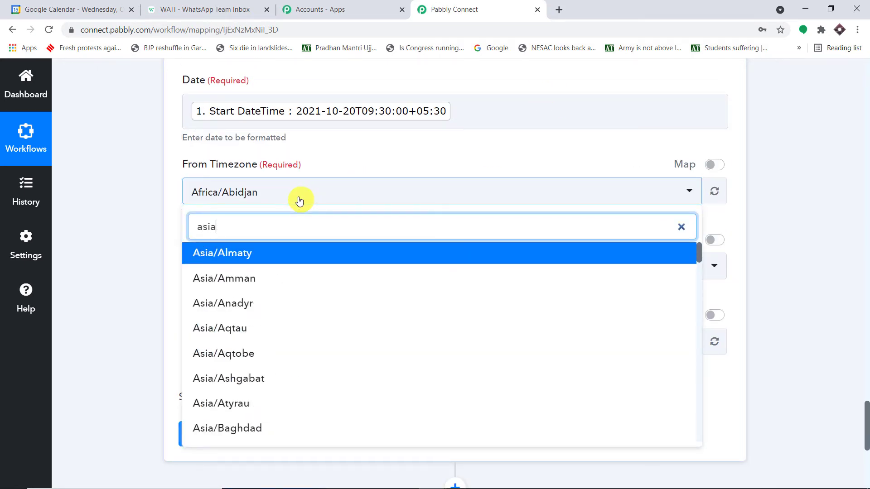
pyautogui.write('/kol')
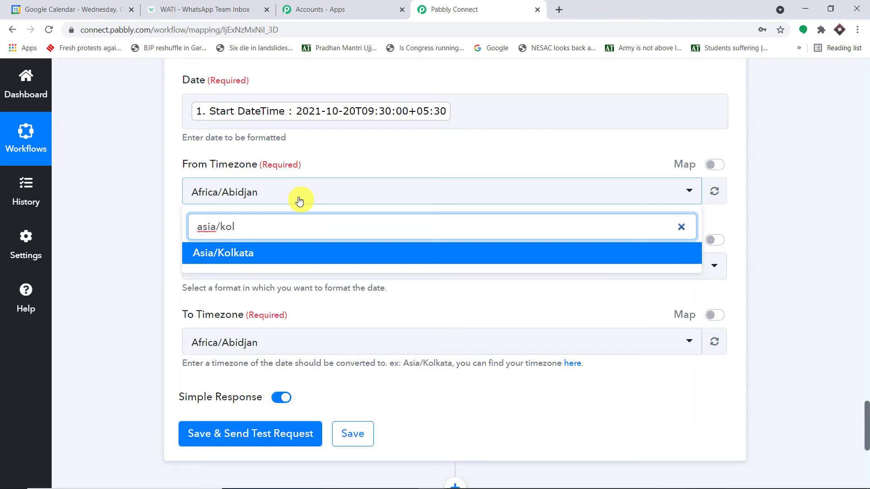
pyautogui.click(312, 259)
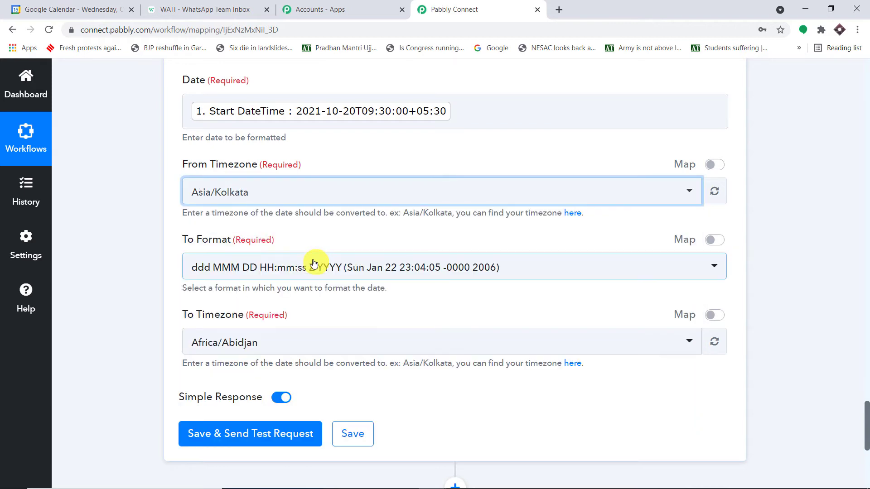
# Step: Set To Format to HH:mm and To Timezone to Asia/Kolkata, then save and send a test
pyautogui.click(299, 275)
pyautogui.scroll(-6, 368, 323)
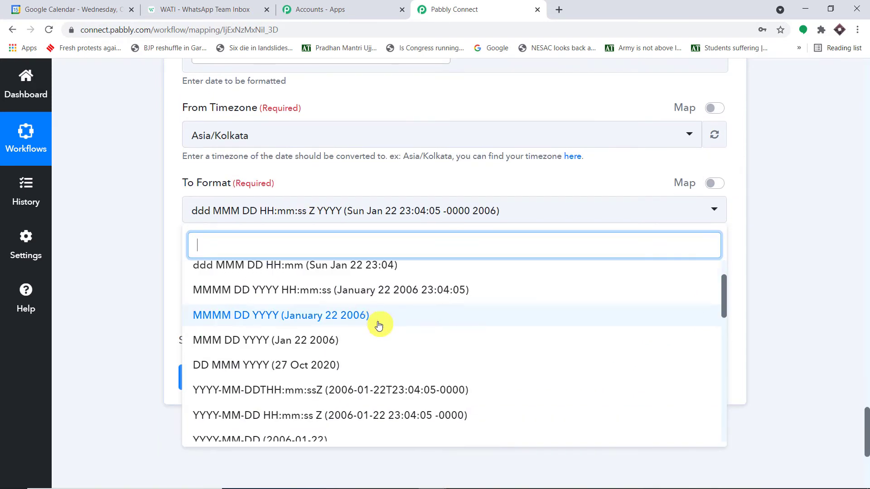
pyautogui.scroll(-10, 385, 323)
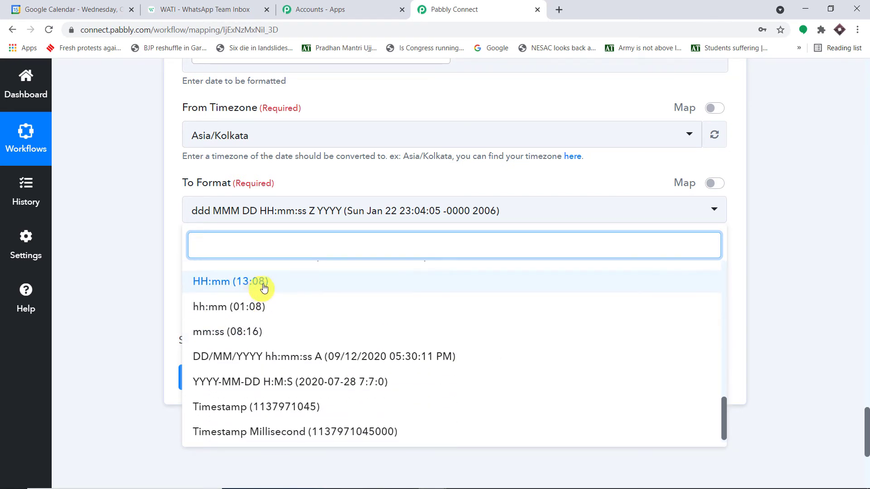
pyautogui.scroll(2, 269, 290)
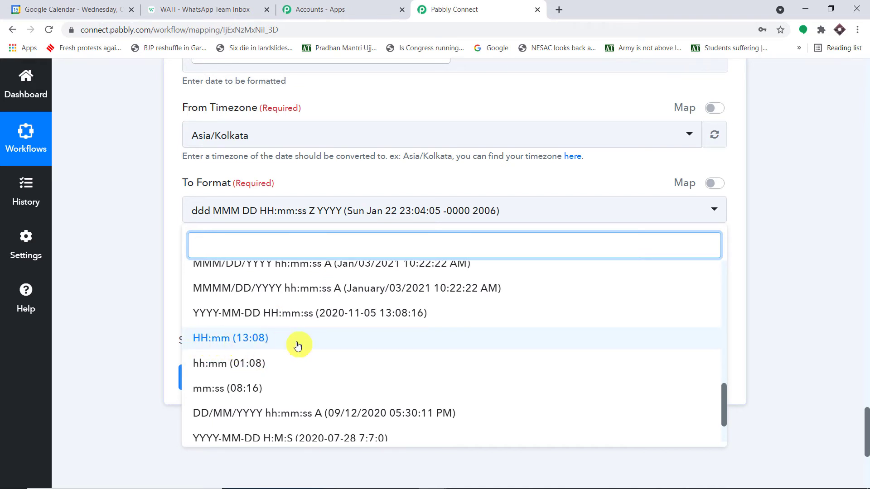
pyautogui.click(297, 344)
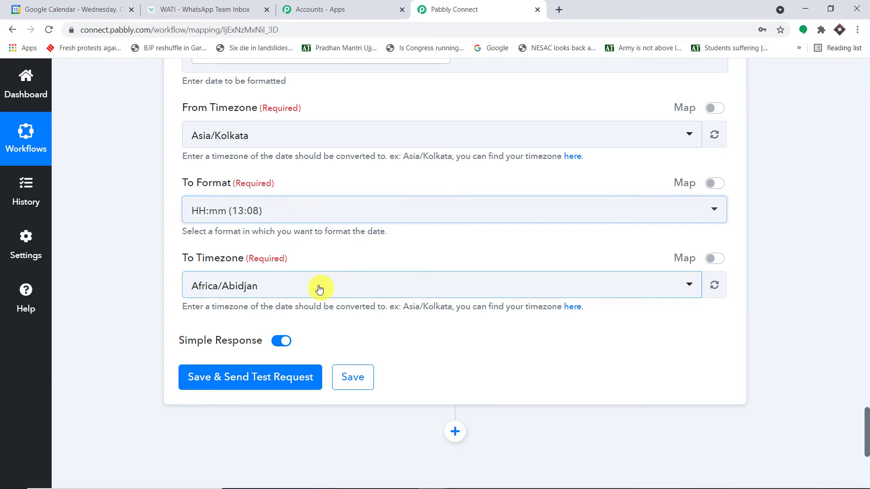
pyautogui.click(320, 288)
pyautogui.write('asia/')
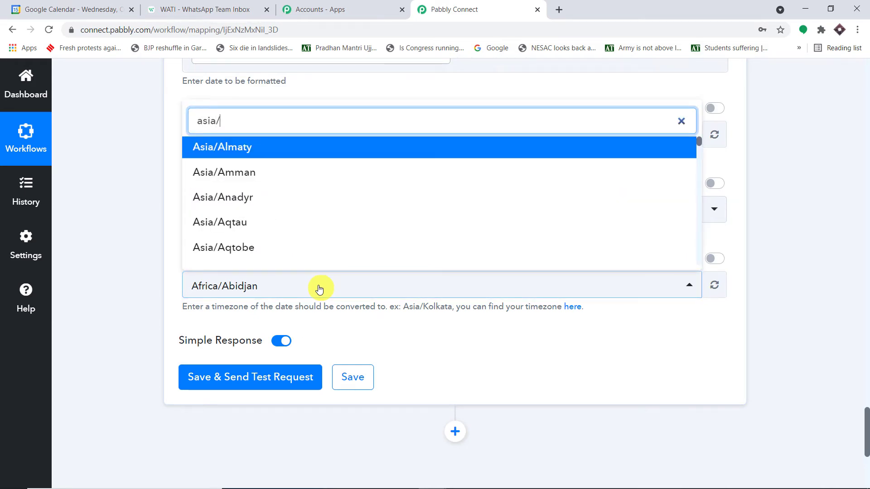
pyautogui.write('ko')
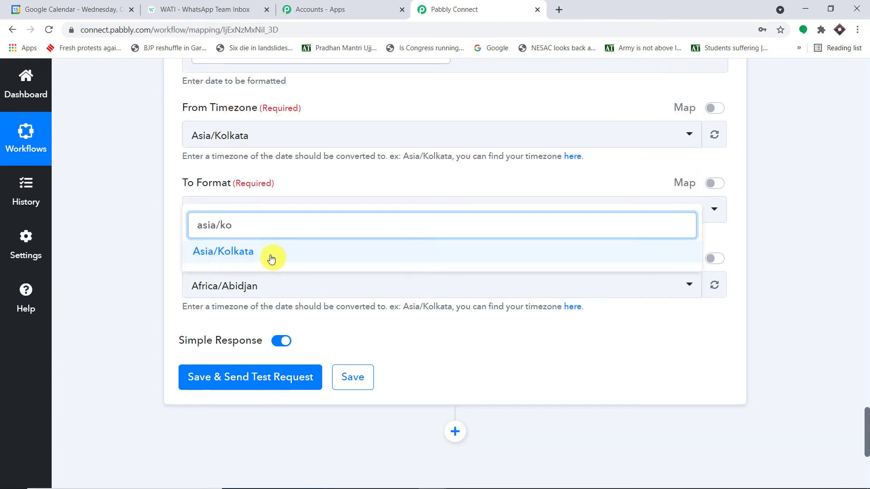
pyautogui.click(272, 254)
pyautogui.scroll(5, 344, 290)
pyautogui.scroll(-1, 350, 287)
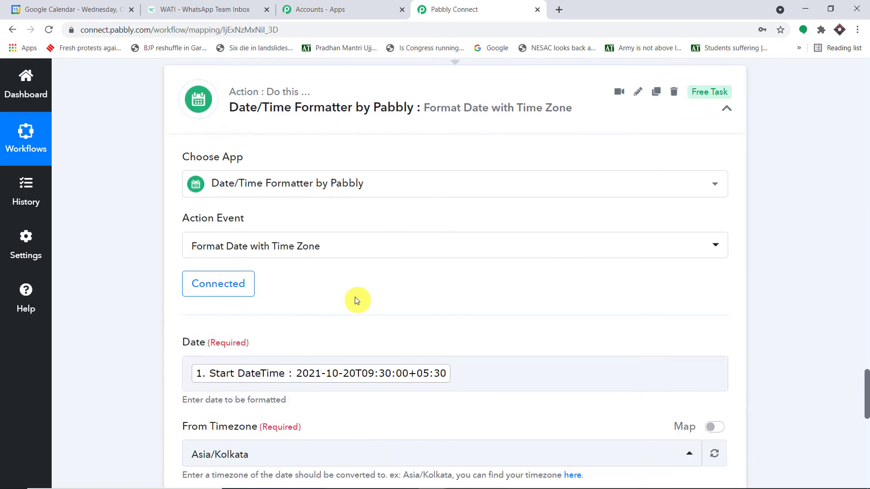
pyautogui.scroll(-9, 419, 334)
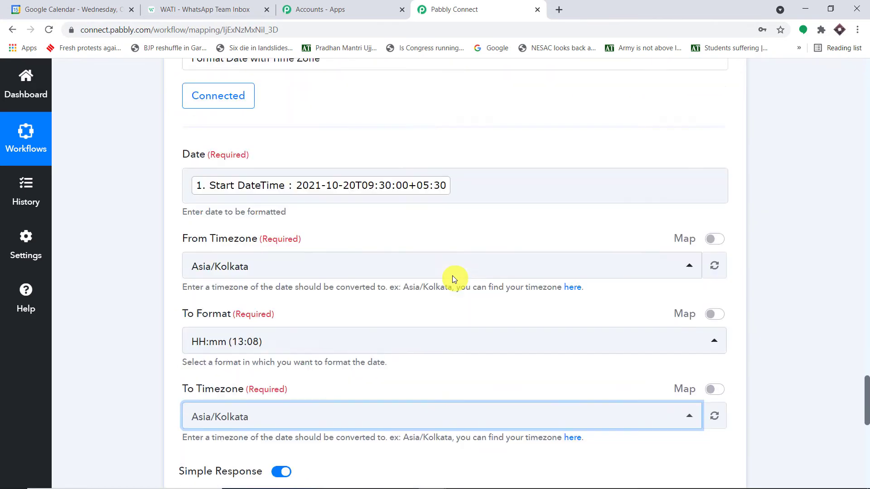
pyautogui.click(272, 275)
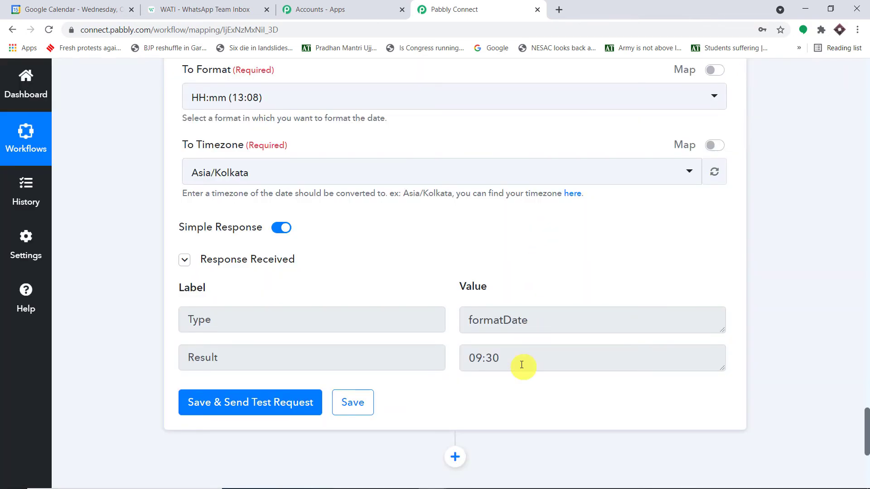
# Step: Confirm the formatter returned 09:30, then add a fifth step below it
pyautogui.moveTo(521, 365); pyautogui.dragTo(185, 352)
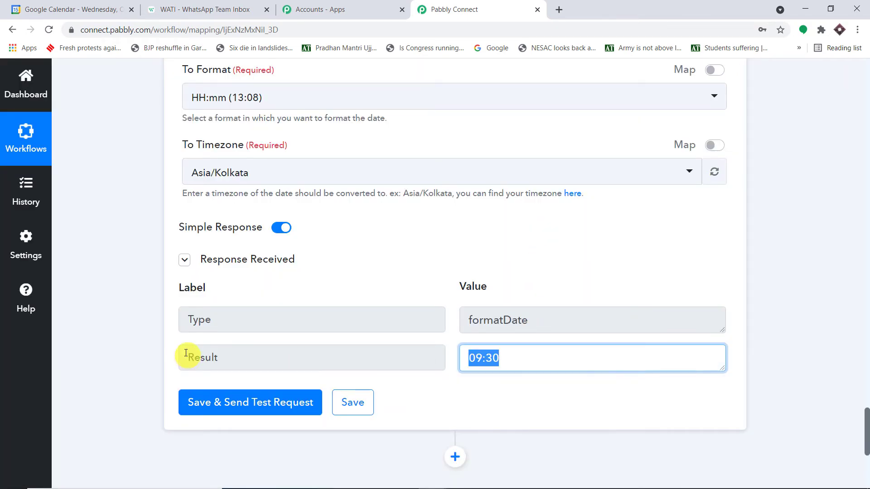
pyautogui.scroll(-4, 705, 288)
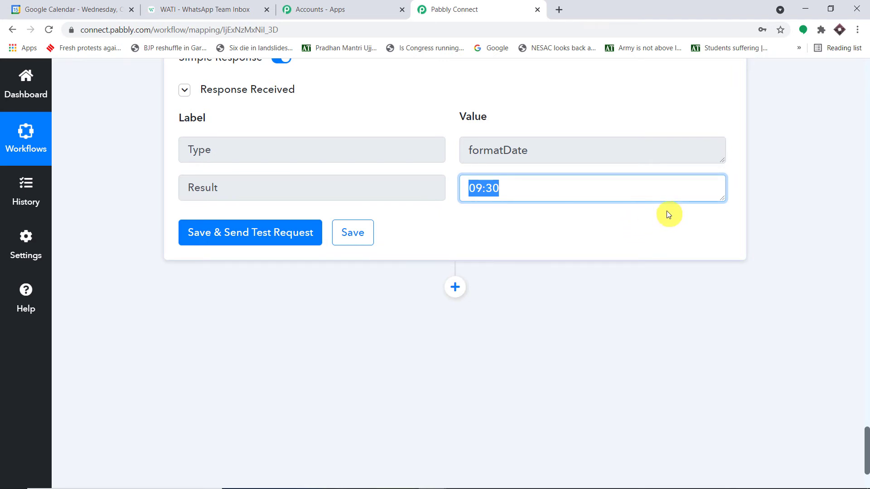
pyautogui.scroll(4, 643, 210)
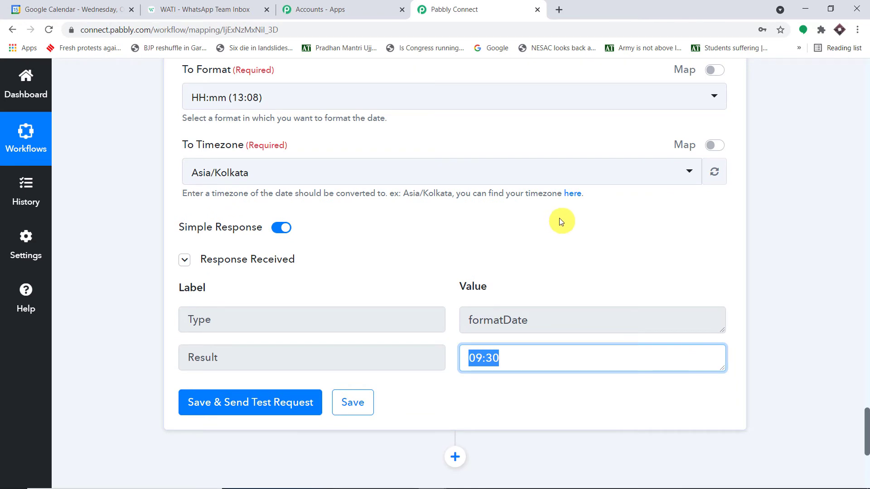
pyautogui.scroll(-6, 558, 217)
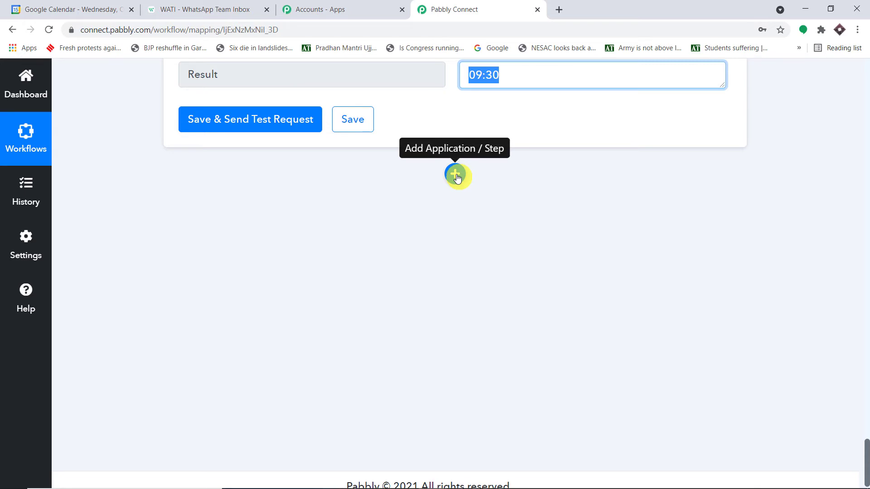
pyautogui.click(454, 174)
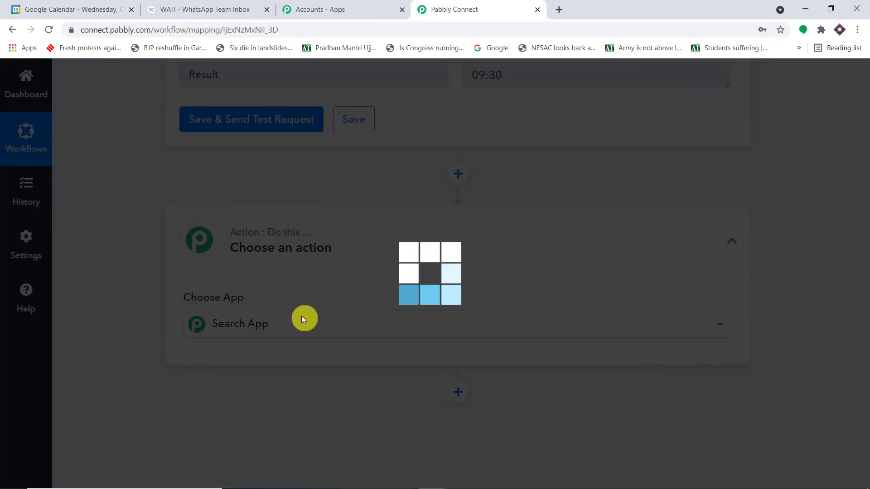
# Step: Search for 'wati' and choose WATI as the fifth step's app
pyautogui.scroll(-1, 298, 316)
pyautogui.write('w')
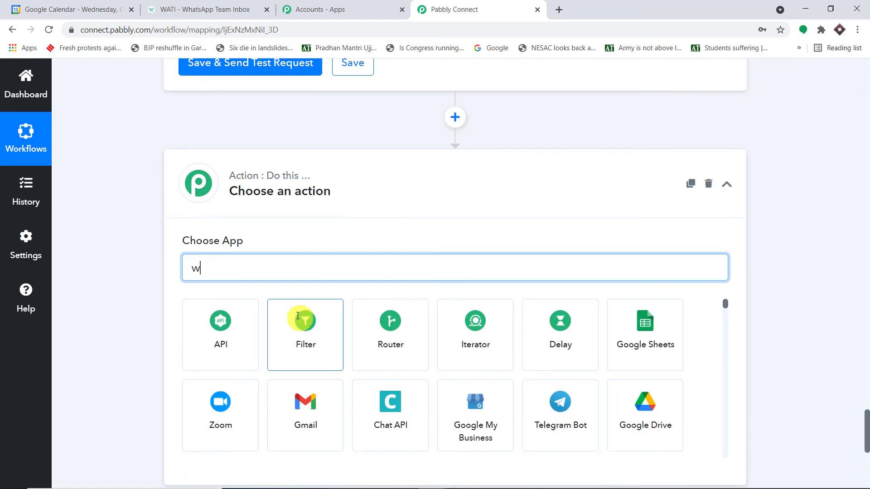
pyautogui.write('ati')
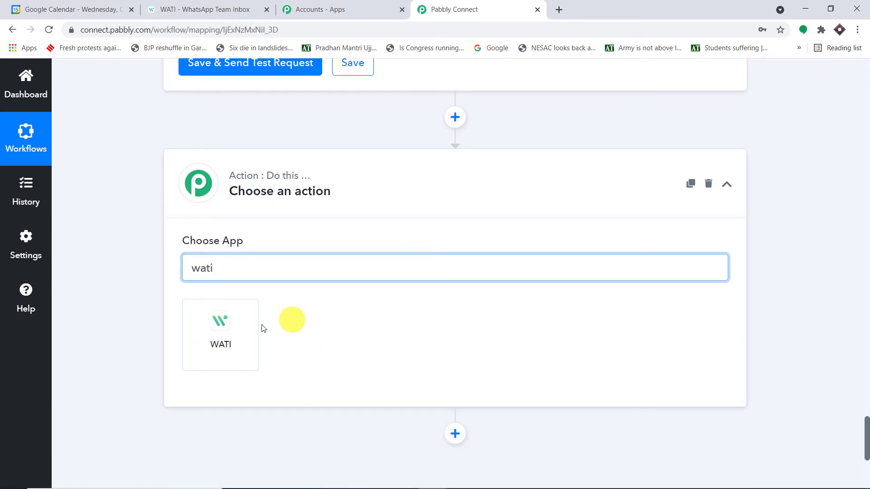
pyautogui.click(239, 331)
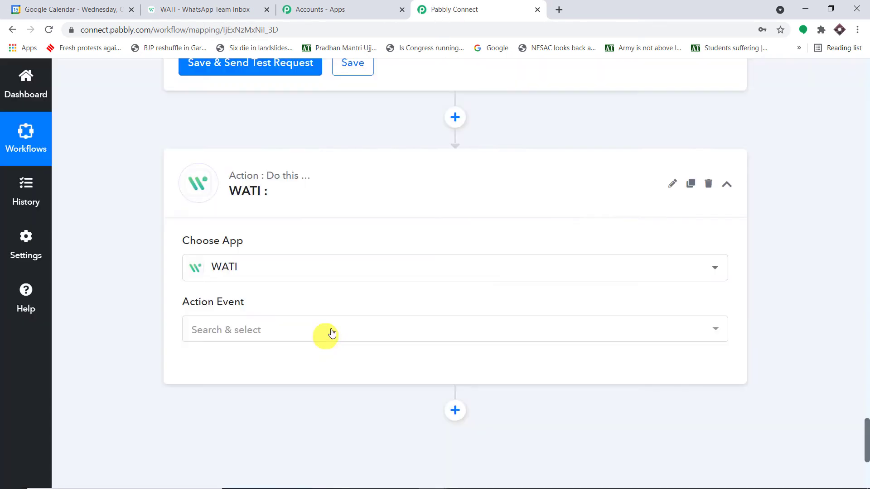
# Step: Set the action event to Send Template Message and start connecting a WATI account
pyautogui.click(347, 338)
pyautogui.click(348, 340)
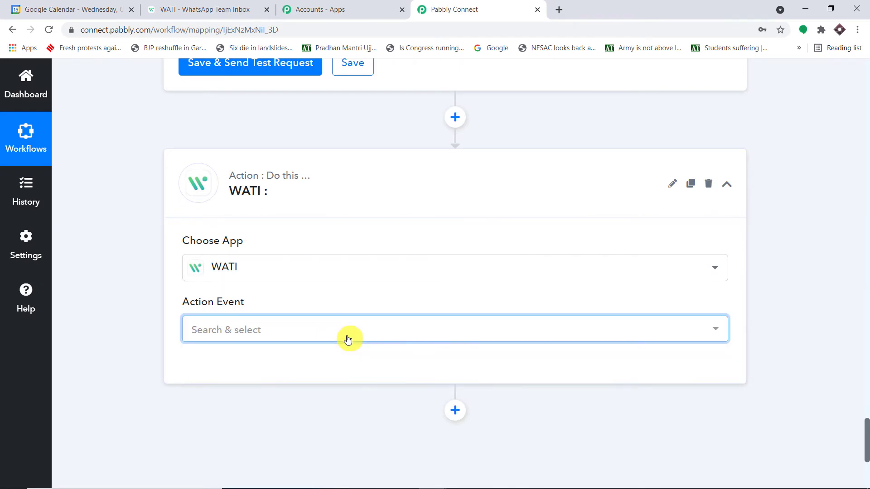
pyautogui.scroll(-3, 358, 335)
pyautogui.click(461, 222)
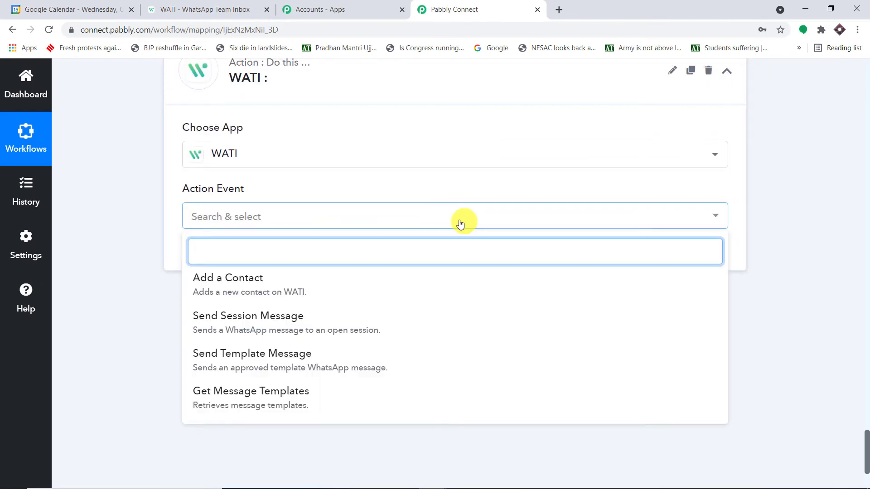
pyautogui.scroll(-1, 460, 224)
pyautogui.click(334, 302)
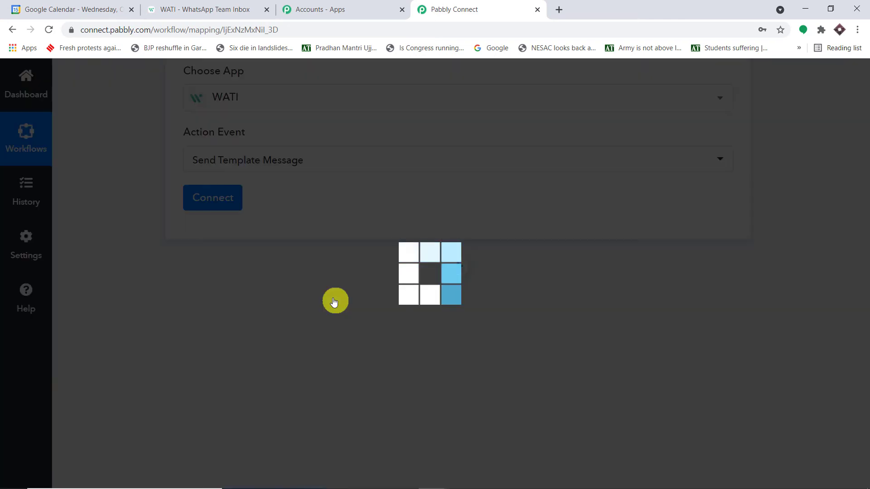
pyautogui.click(219, 202)
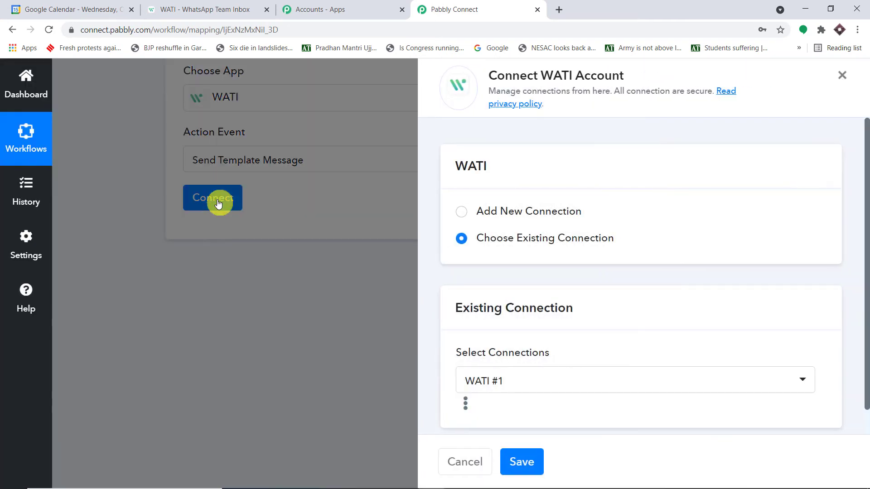
# Step: Add a new WATI connection, read the API-details instructions, then go to WATI's Template Messages page
pyautogui.click(530, 219)
pyautogui.scroll(-3, 539, 223)
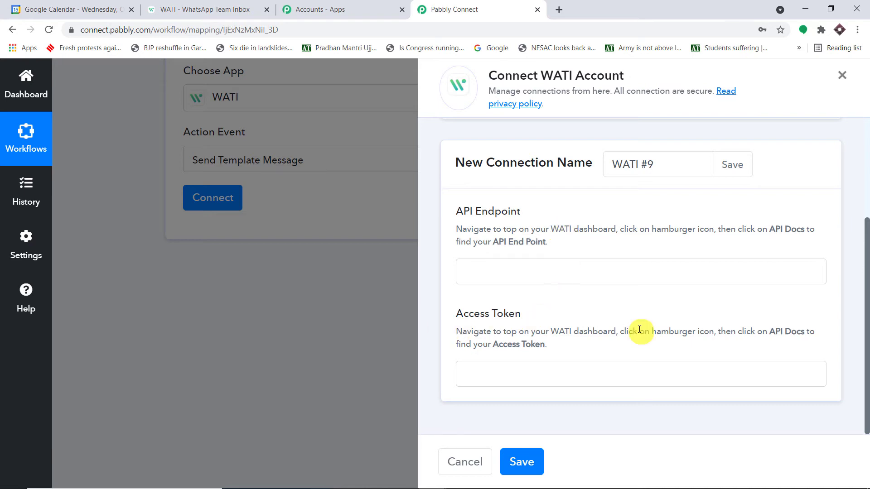
pyautogui.click(241, 4)
pyautogui.click(449, 8)
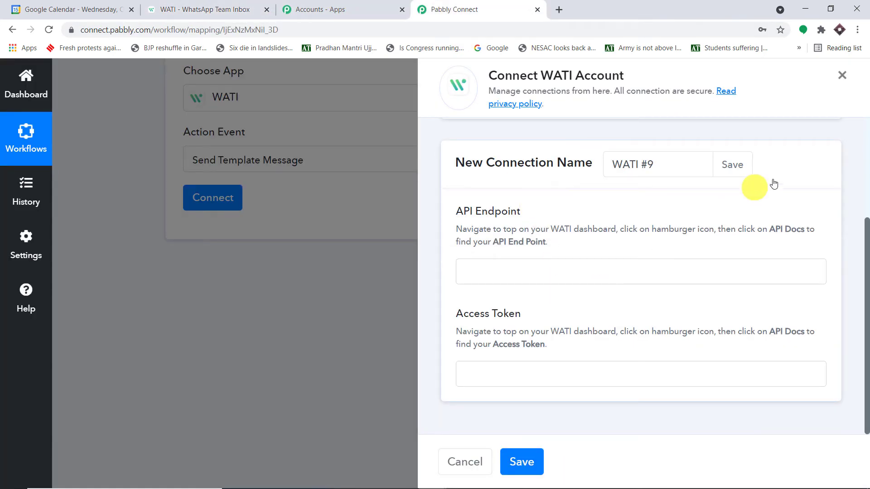
pyautogui.moveTo(548, 242); pyautogui.dragTo(501, 241)
pyautogui.click(185, 5)
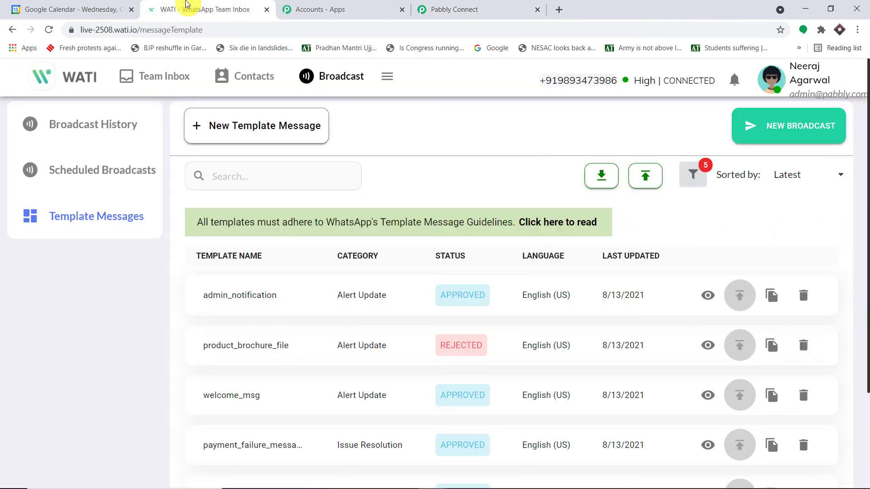
# Step: Copy the API Endpoint from WATI's API Docs page
pyautogui.click(386, 77)
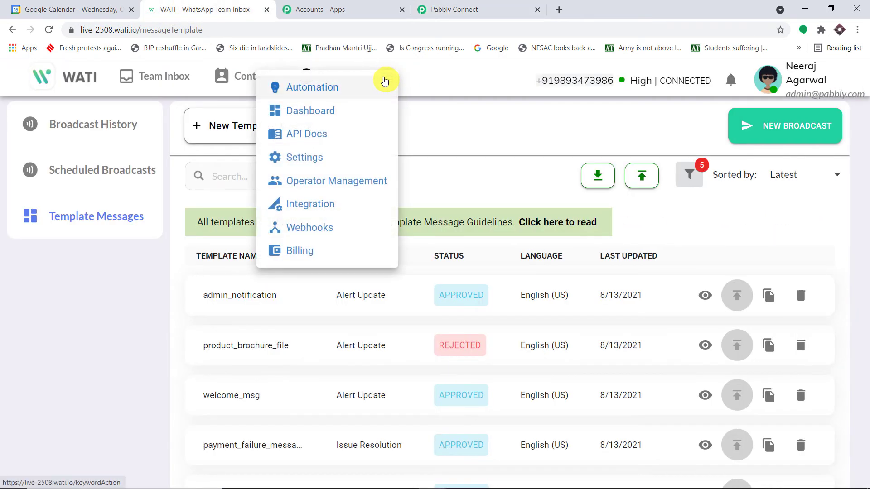
pyautogui.click(306, 133)
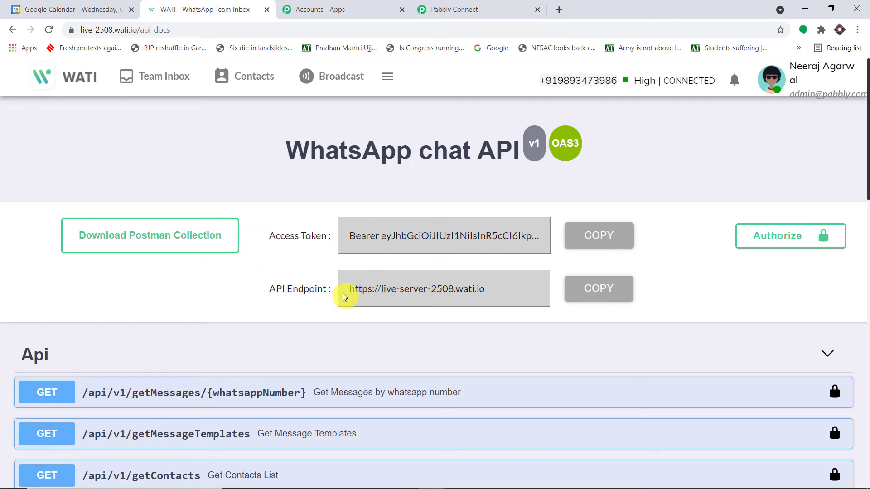
pyautogui.click(607, 295)
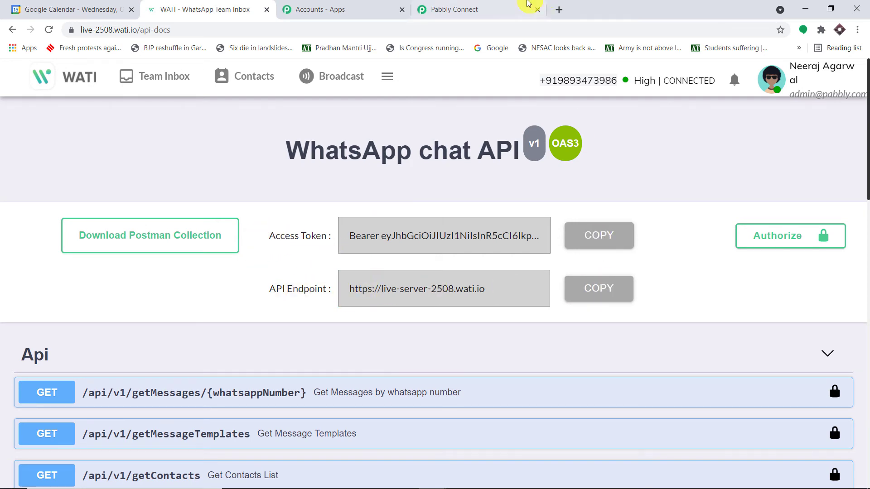
pyautogui.click(521, 9)
pyautogui.click(536, 280)
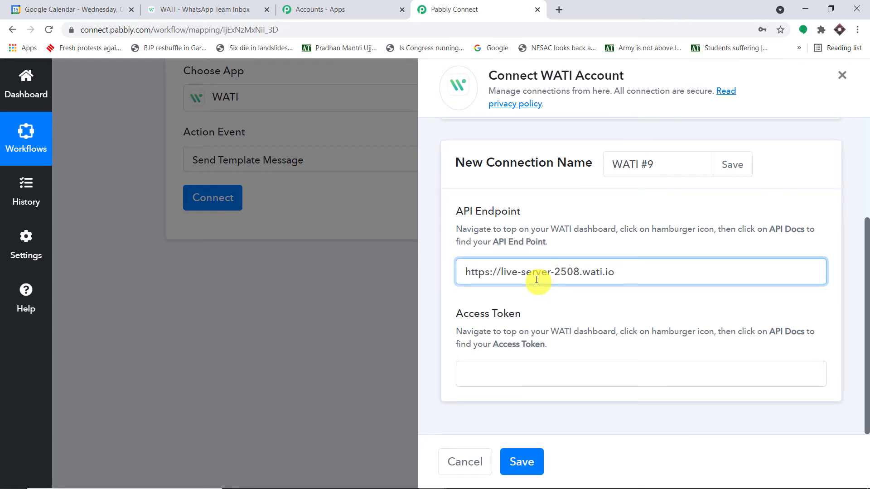
pyautogui.click(551, 373)
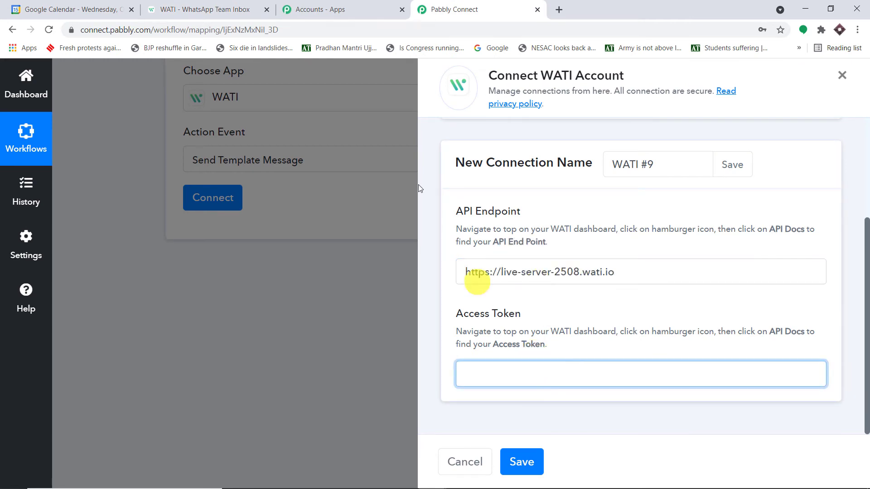
pyautogui.click(323, 4)
pyautogui.click(213, 10)
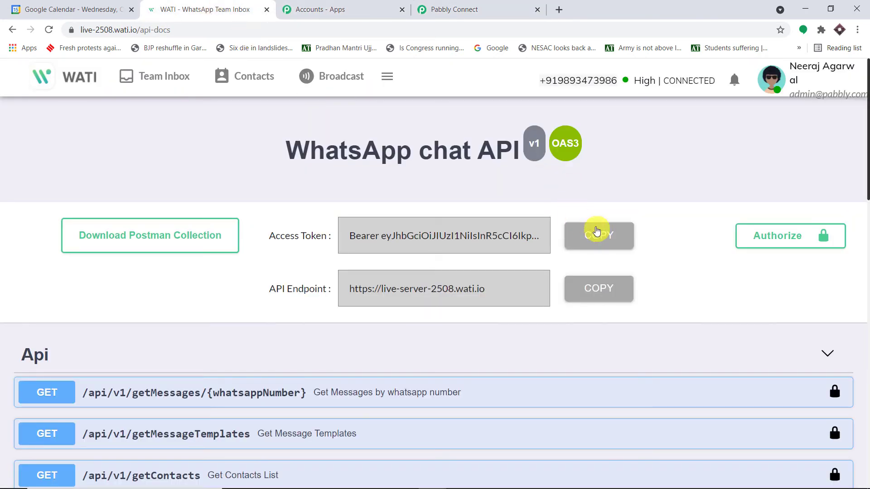
pyautogui.click(599, 233)
pyautogui.click(526, 9)
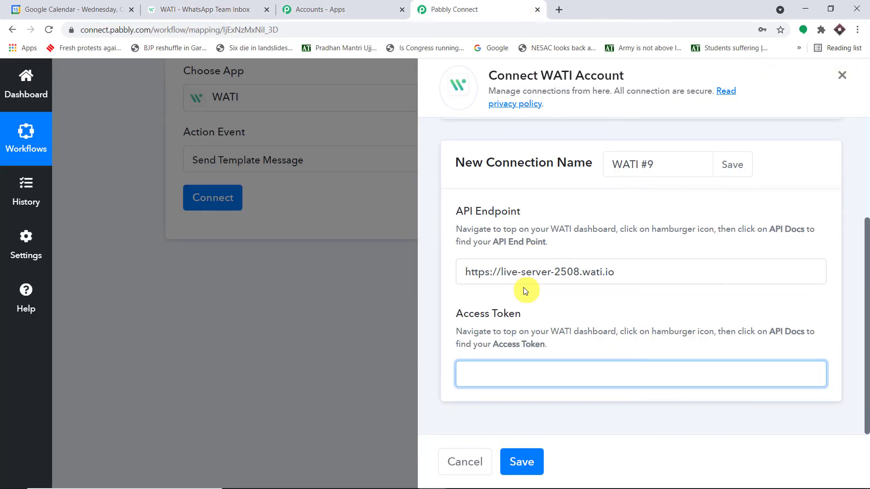
pyautogui.hotkey('ctrl', 'v')
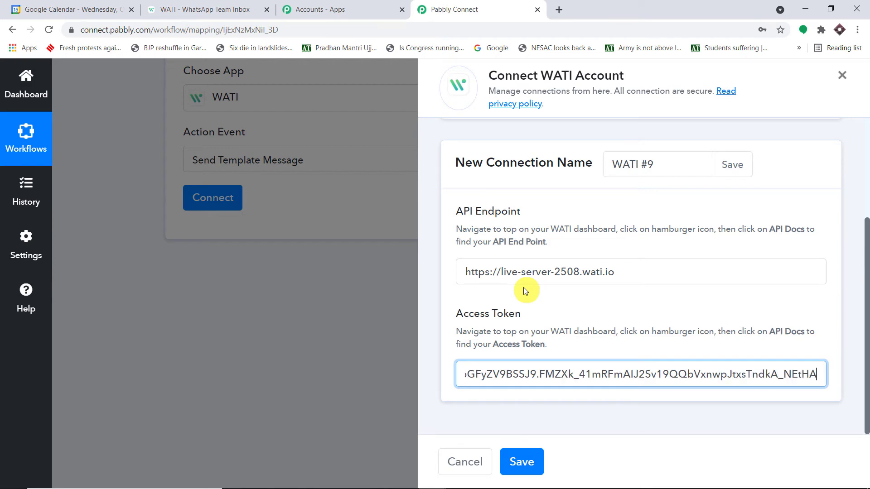
pyautogui.click(524, 462)
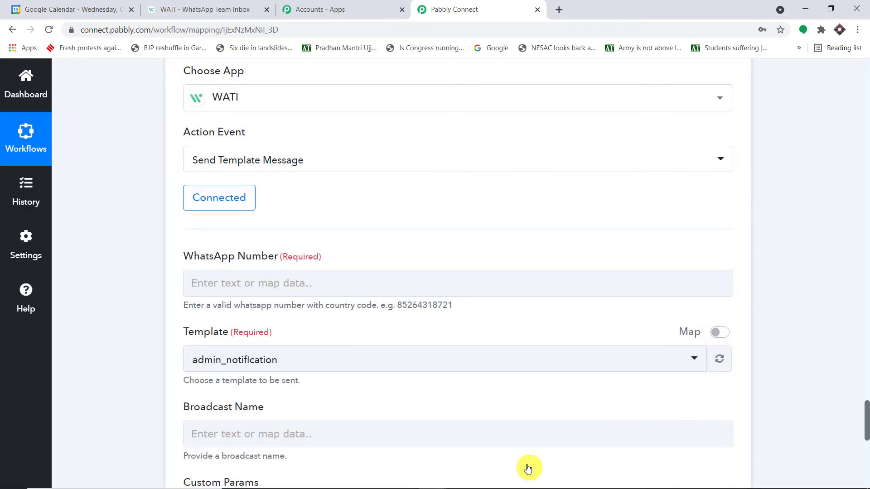
pyautogui.scroll(-2, 482, 238)
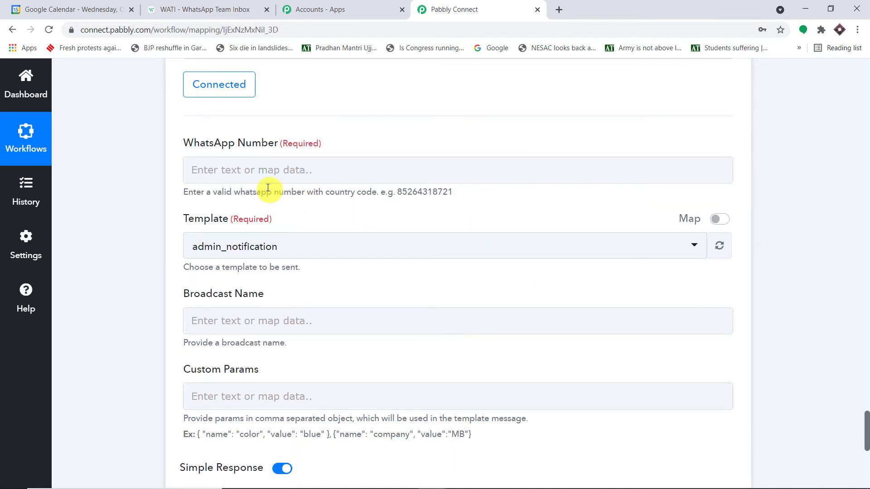
pyautogui.scroll(15, 303, 154)
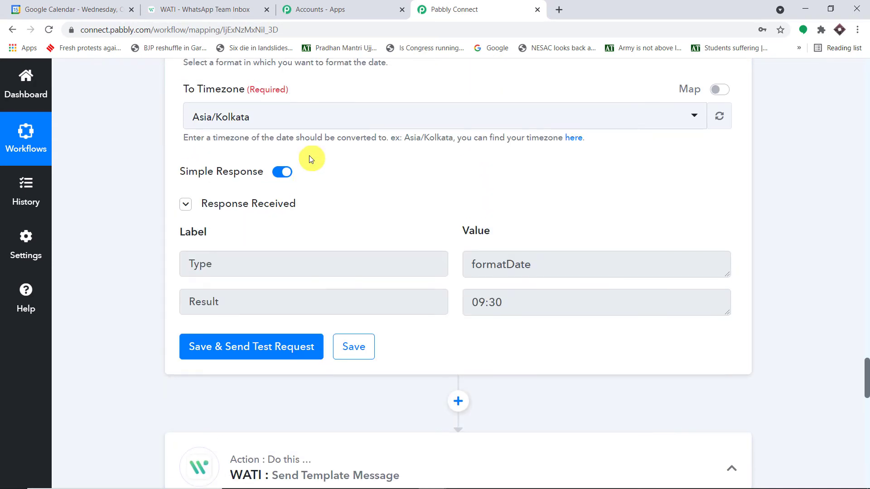
pyautogui.scroll(12, 316, 161)
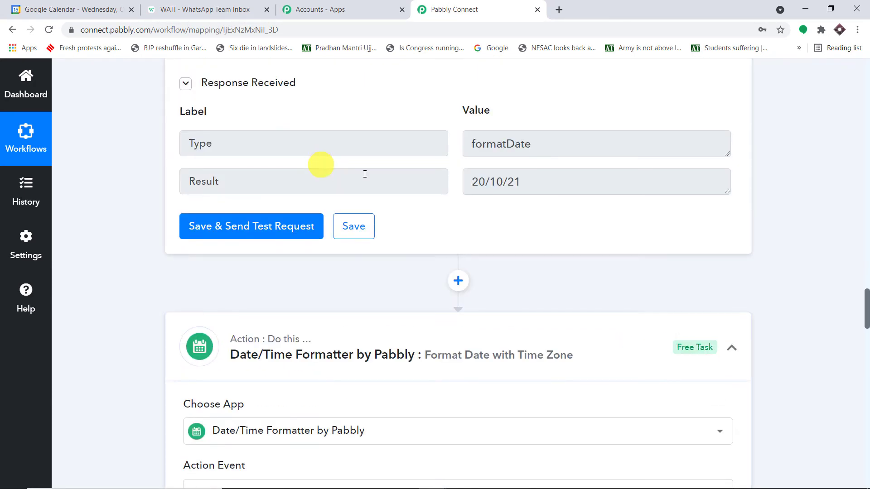
pyautogui.scroll(10, 542, 194)
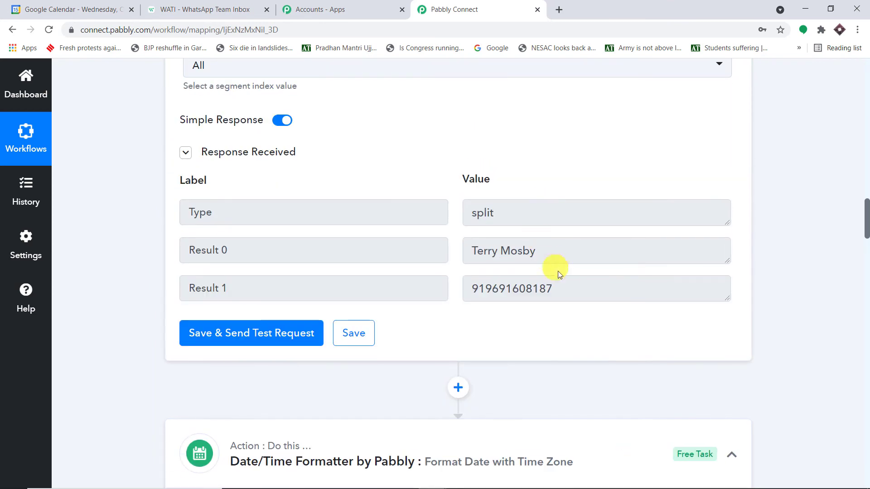
pyautogui.click(537, 288)
pyautogui.moveTo(553, 289); pyautogui.dragTo(453, 291)
pyautogui.scroll(12, 519, 288)
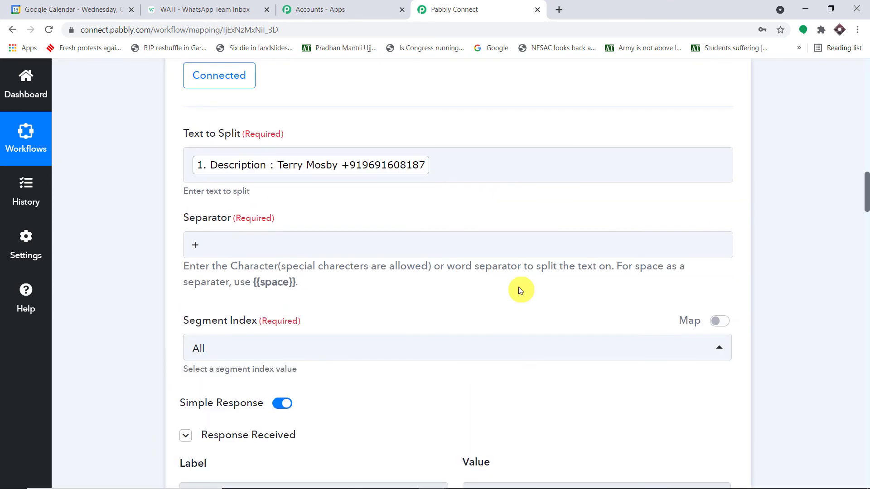
pyautogui.scroll(7, 519, 281)
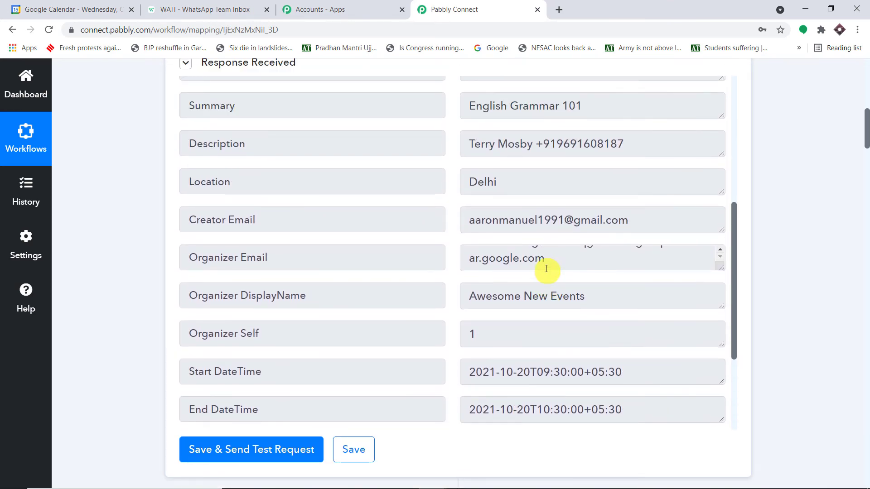
pyautogui.moveTo(635, 152); pyautogui.dragTo(544, 144)
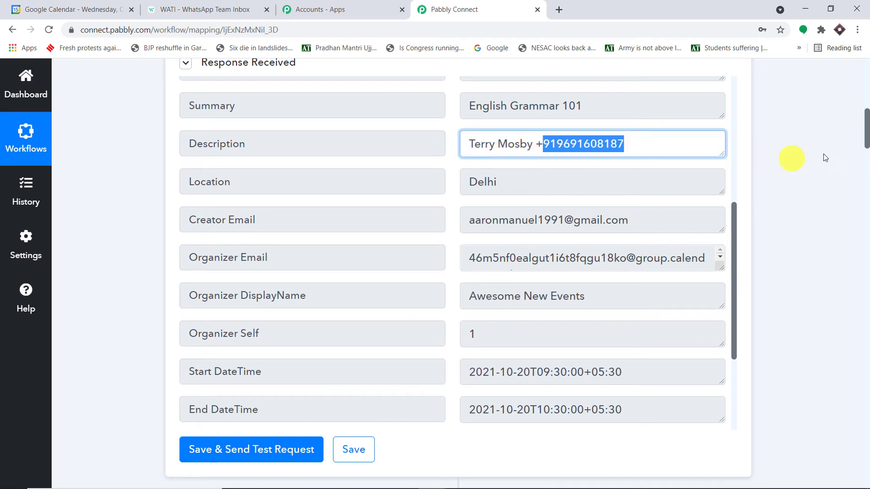
pyautogui.moveTo(865, 138); pyautogui.dragTo(866, 437)
# Step: Map Split Text's Result 1 into the WhatsApp Number field
pyautogui.click(284, 196)
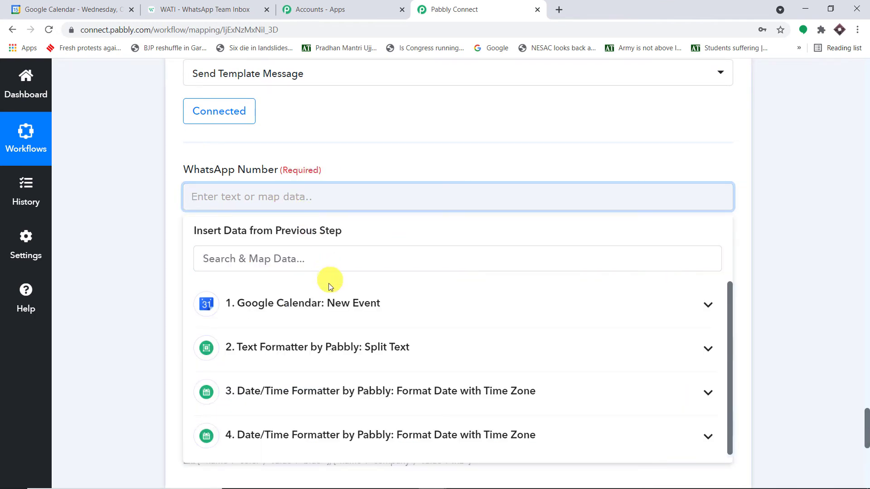
pyautogui.click(355, 351)
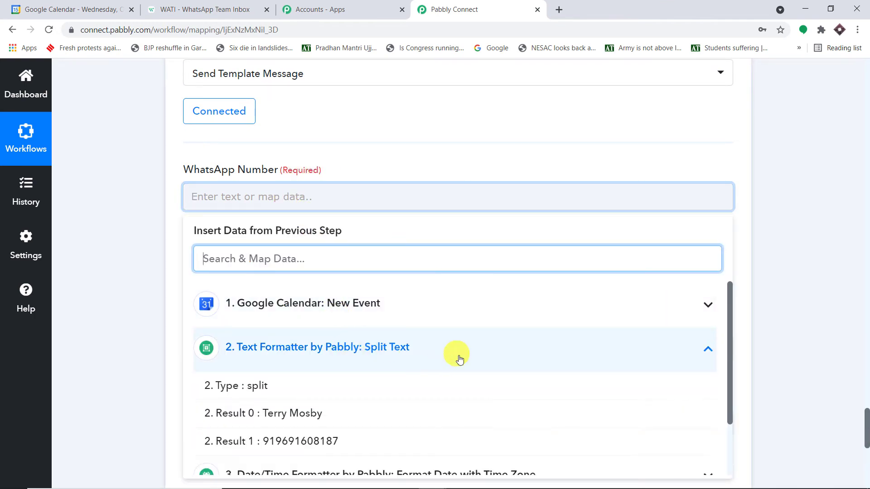
pyautogui.scroll(-2, 388, 375)
pyautogui.click(381, 435)
pyautogui.click(795, 184)
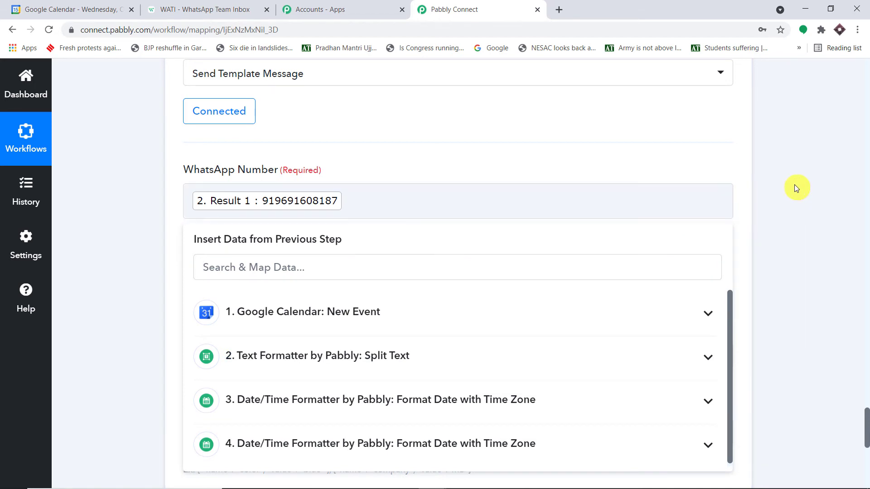
# Step: Select the appointment_details template
pyautogui.scroll(-1, 789, 187)
pyautogui.scroll(-1, 742, 190)
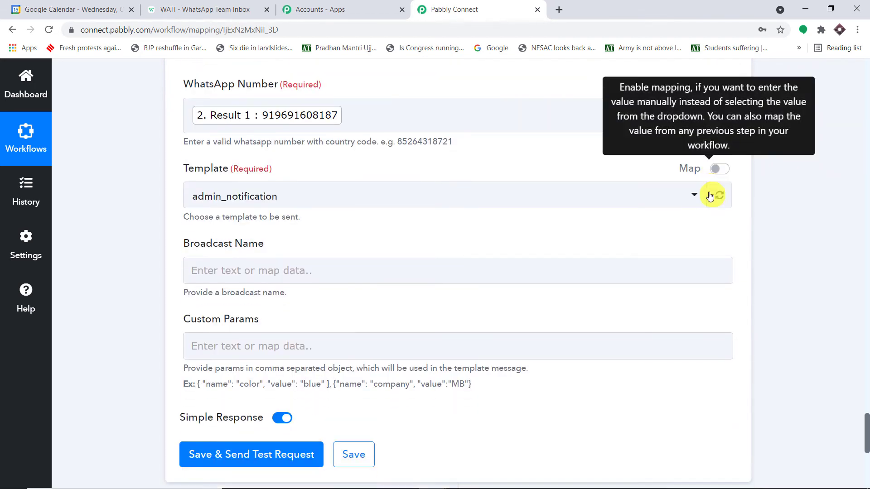
pyautogui.click(272, 171)
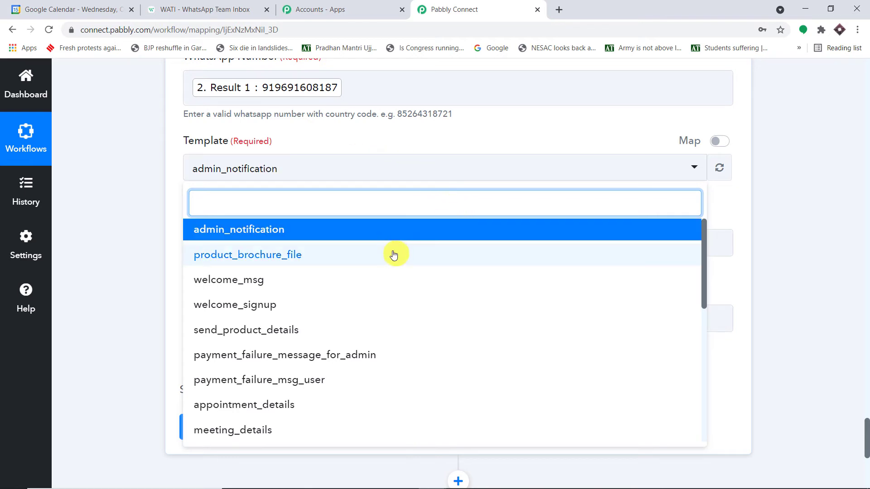
pyautogui.scroll(-2, 386, 257)
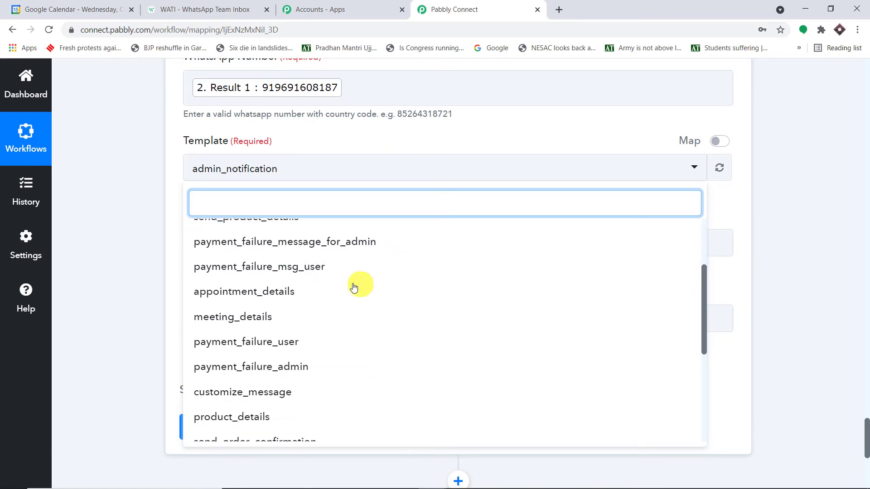
pyautogui.click(340, 295)
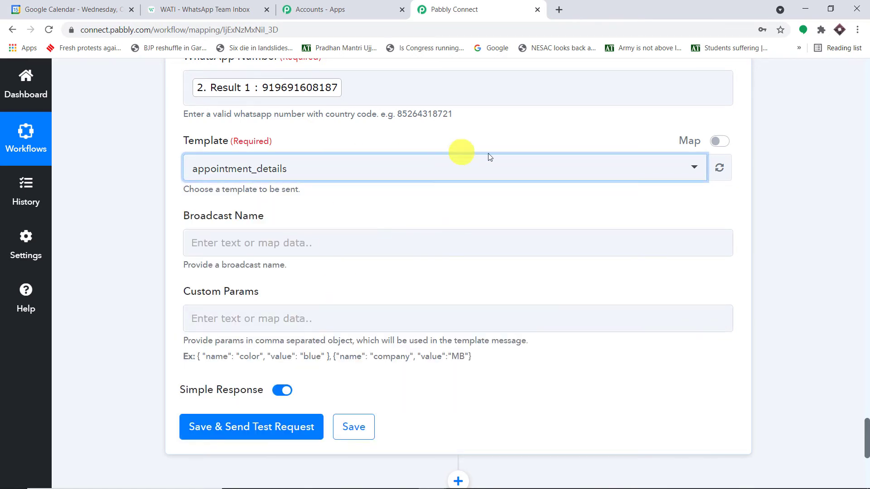
pyautogui.click(254, 6)
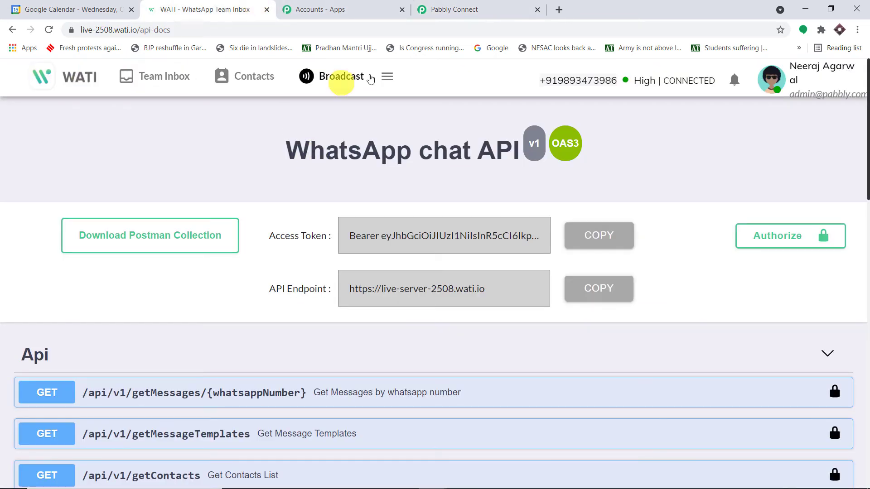
# Step: In Broadcast's Template Messages, search 'appoi' and view the appointment_details template
pyautogui.click(352, 77)
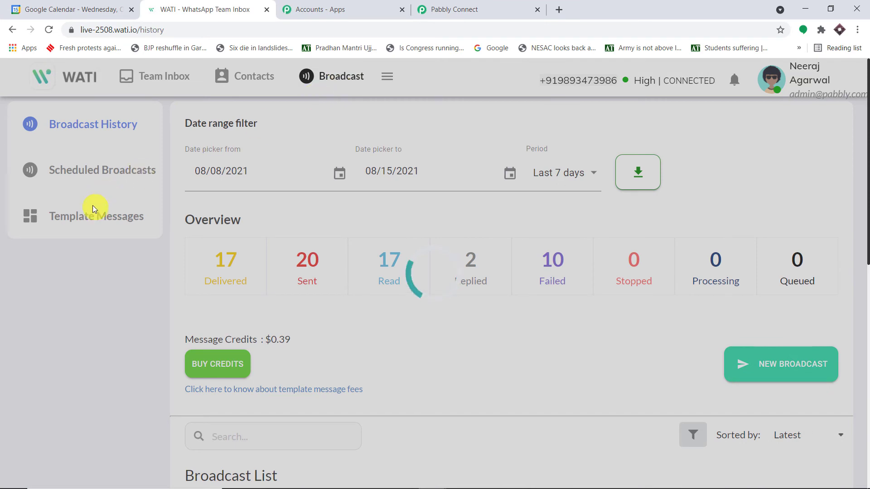
pyautogui.click(94, 220)
pyautogui.scroll(-3, 398, 236)
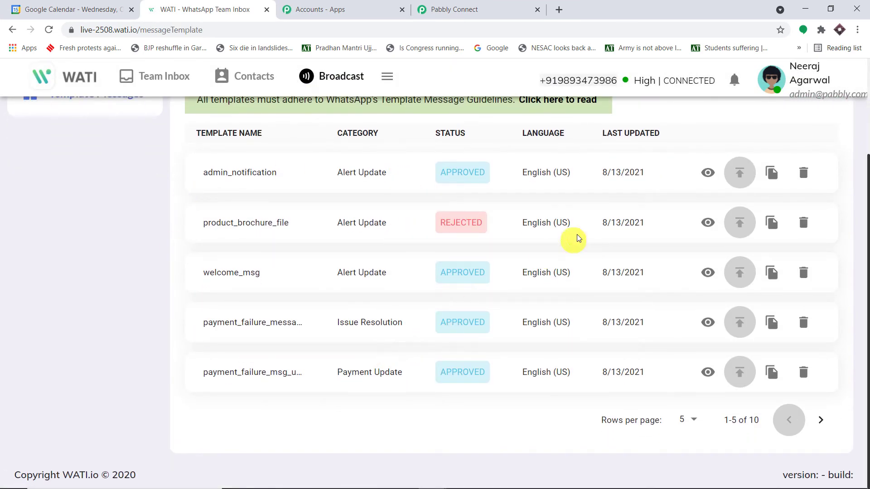
pyautogui.scroll(3, 380, 233)
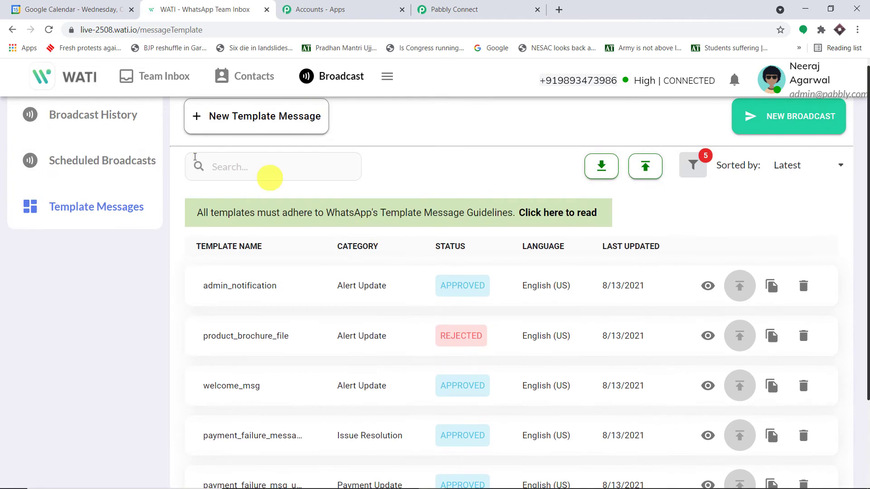
pyautogui.write('appoi')
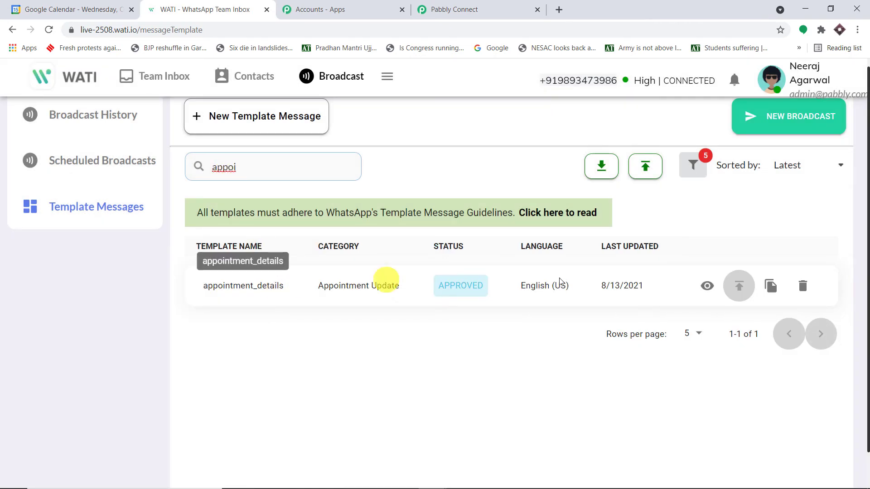
pyautogui.click(707, 286)
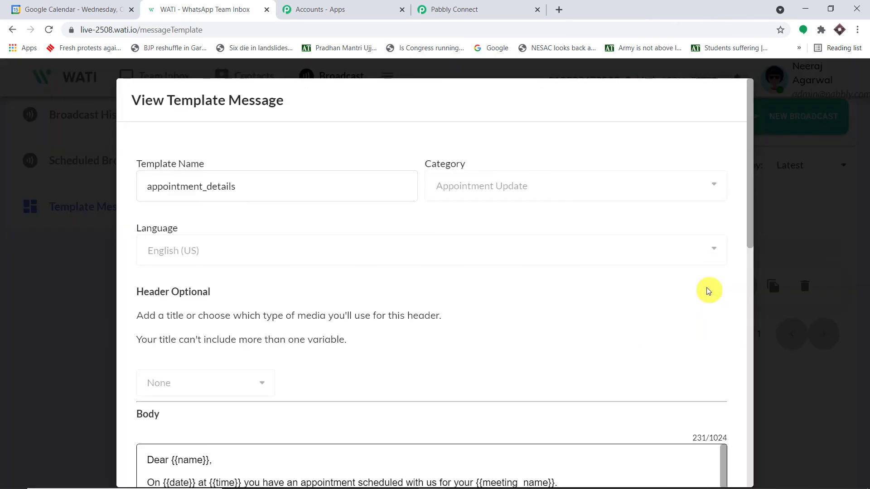
# Step: Review its body variables {{name}}, {{date}}, {{time}}, {{meeting_name}} and {{location}}
pyautogui.scroll(-4, 486, 247)
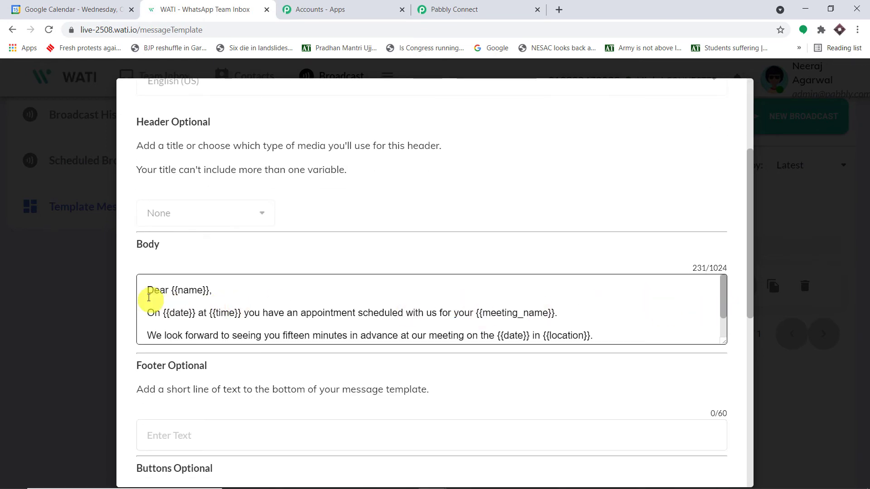
pyautogui.moveTo(213, 289); pyautogui.dragTo(254, 310)
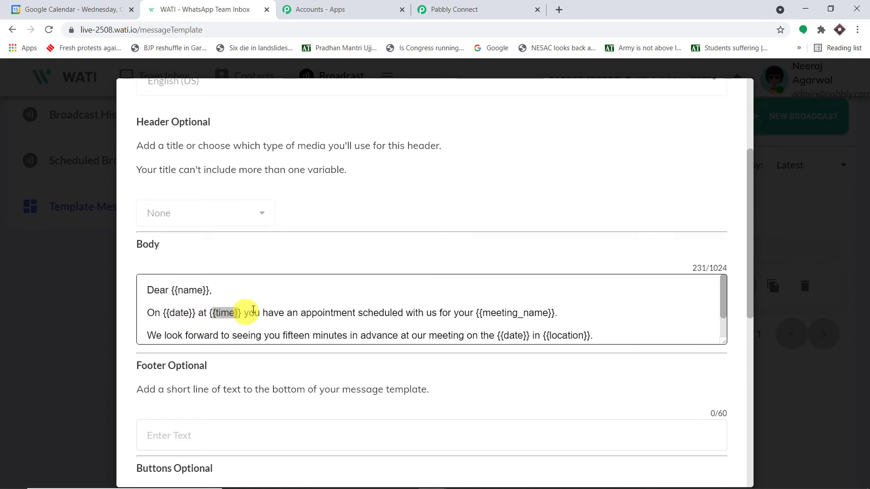
pyautogui.scroll(-1, 549, 282)
pyautogui.moveTo(561, 283); pyautogui.dragTo(477, 284)
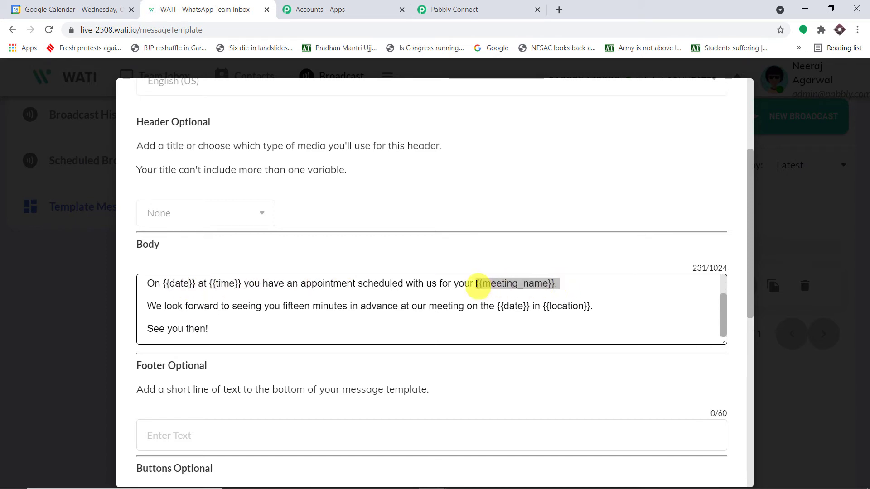
pyautogui.moveTo(529, 307); pyautogui.dragTo(501, 307)
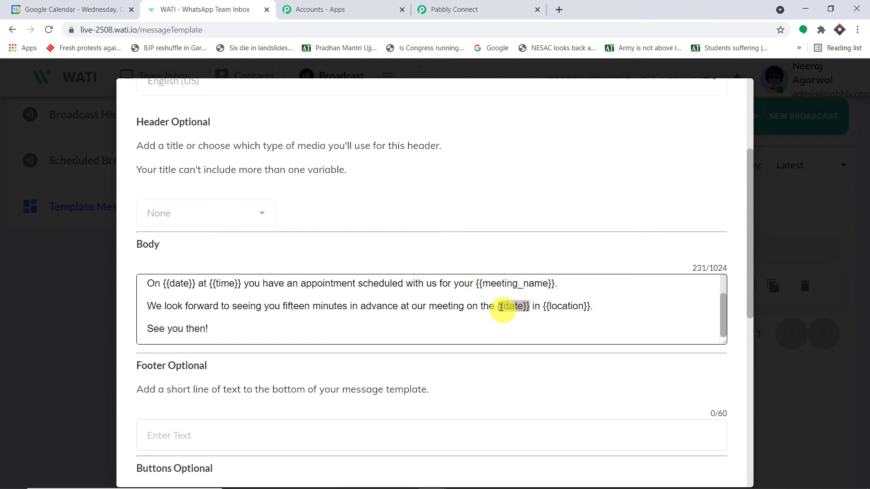
pyautogui.moveTo(605, 307); pyautogui.dragTo(542, 306)
pyautogui.scroll(1, 521, 308)
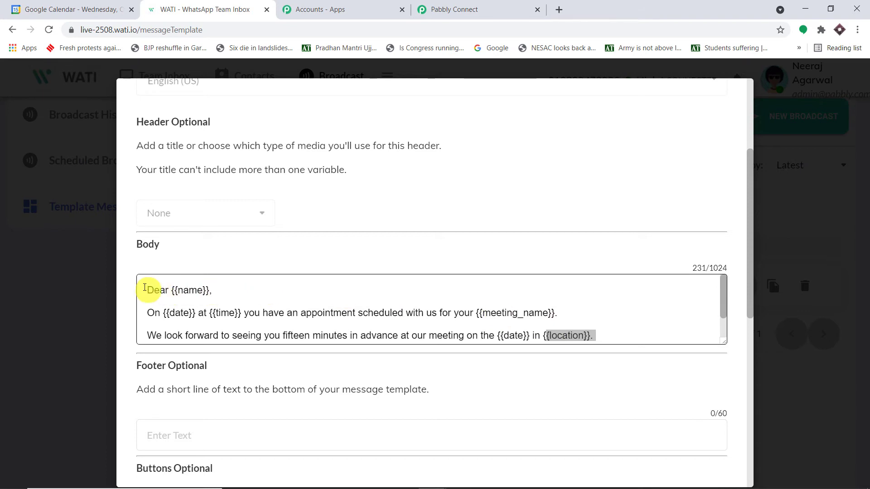
pyautogui.scroll(-1, 270, 319)
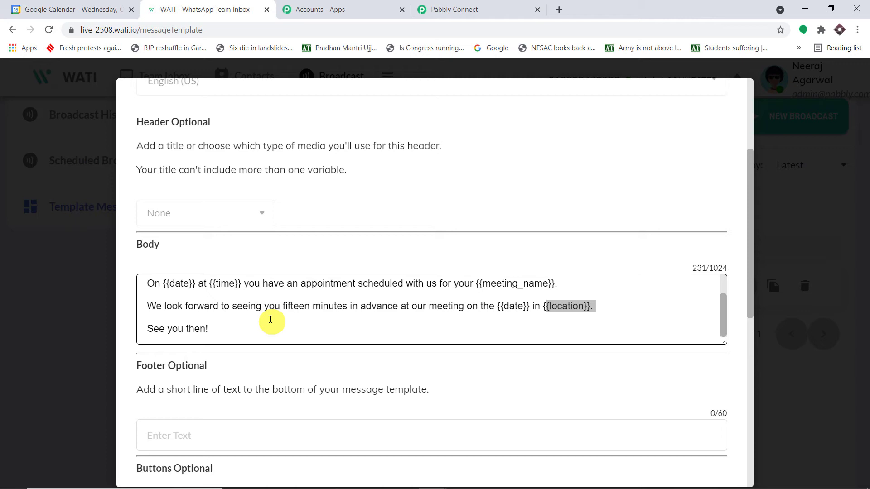
pyautogui.scroll(2, 270, 319)
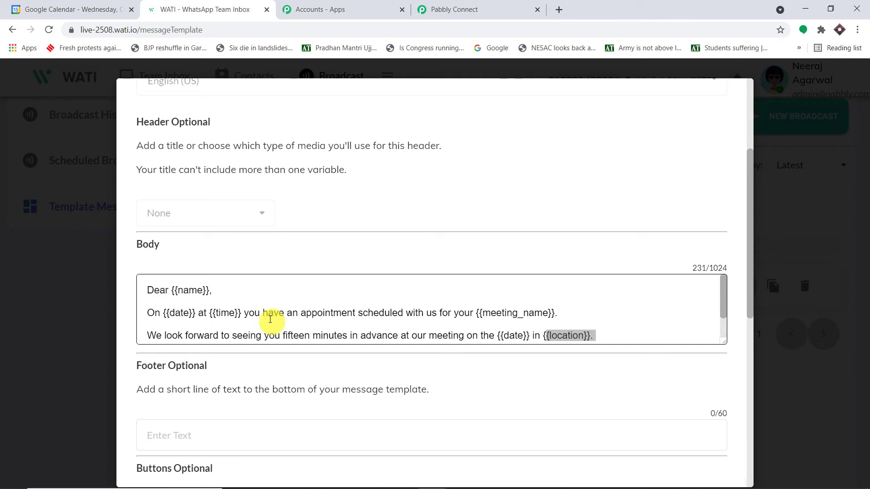
# Step: Back in Pabbly Connect's WATI step, bring up the previous-step data list for Broadcast Name
pyautogui.click(457, 5)
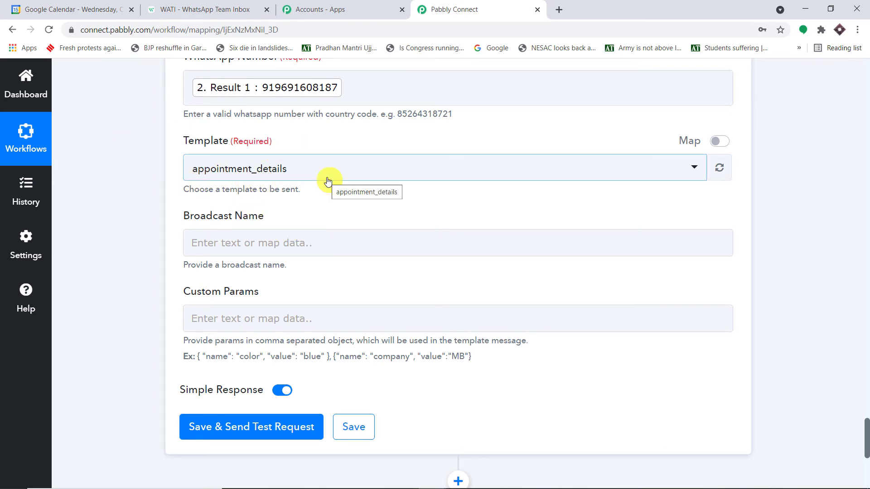
pyautogui.click(251, 248)
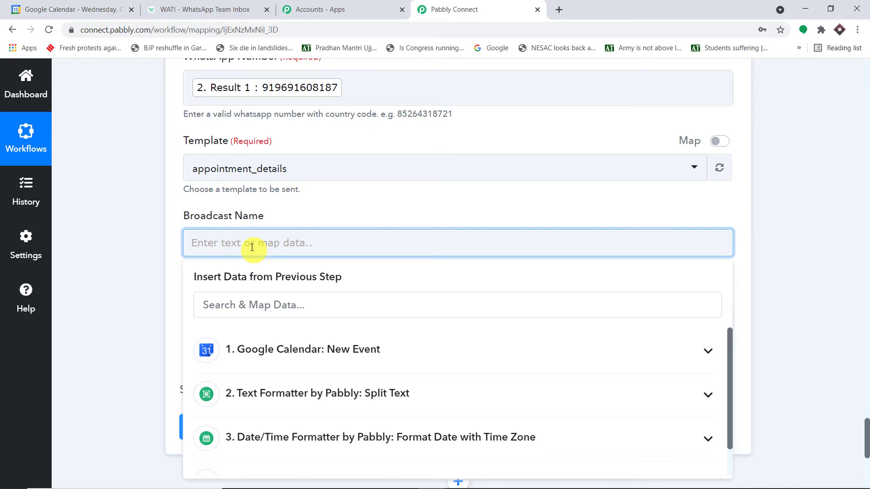
# Step: Enter 'Event Messages' as the WATI step's Broadcast Name
pyautogui.write('Event Messages')
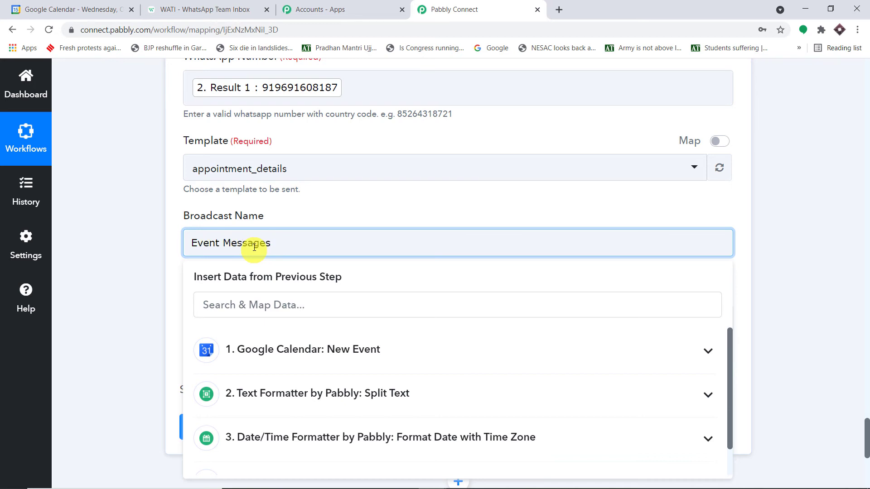
pyautogui.click(324, 218)
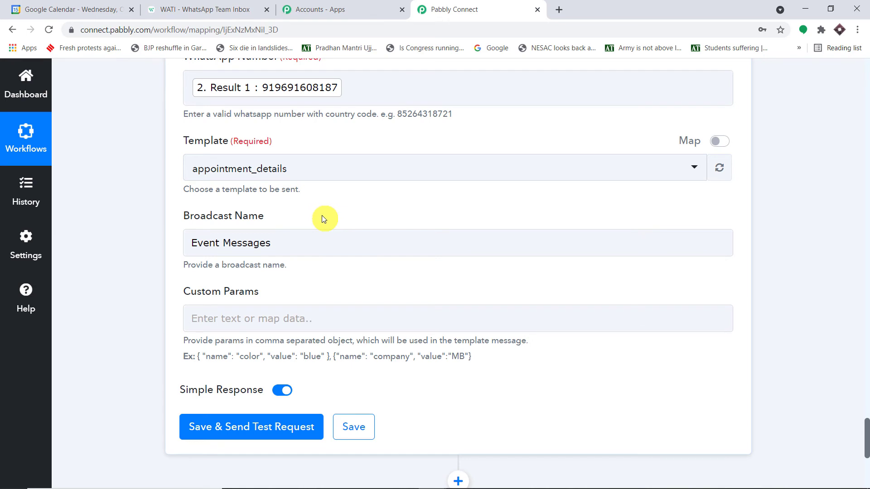
# Step: Copy the example { "name": "color", "value": "blue" } object into the Custom Params field
pyautogui.scroll(-3, 322, 217)
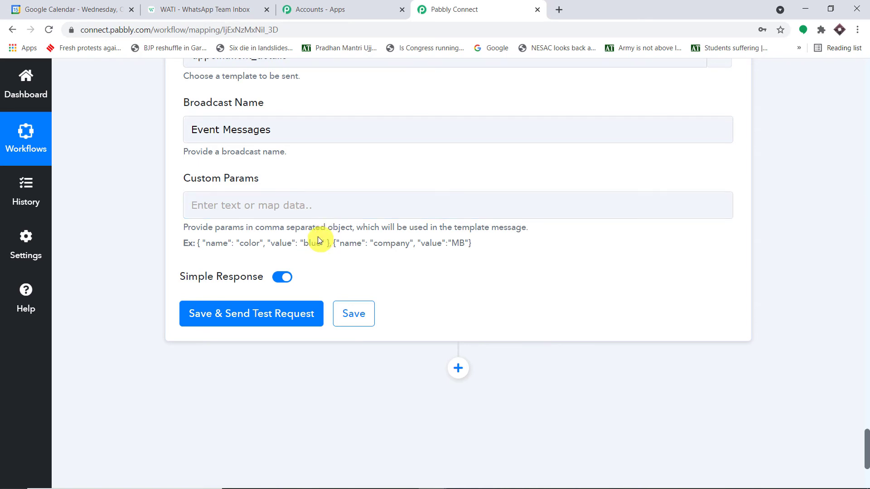
pyautogui.moveTo(333, 244); pyautogui.dragTo(200, 244)
pyautogui.hotkey('ctrl', 'c')
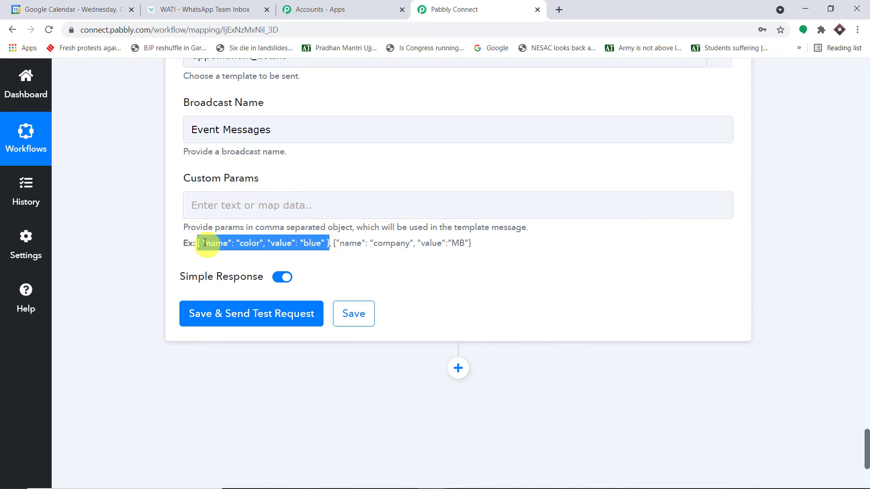
pyautogui.click(237, 200)
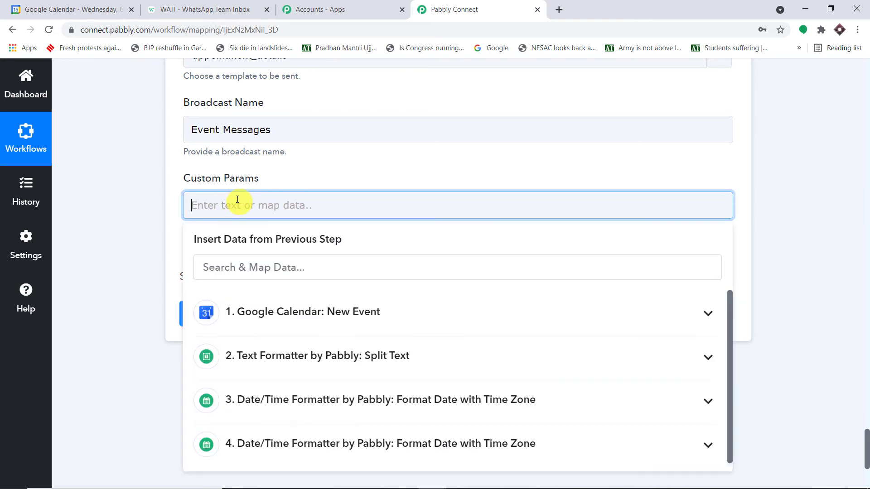
pyautogui.hotkey('ctrl', 'v')
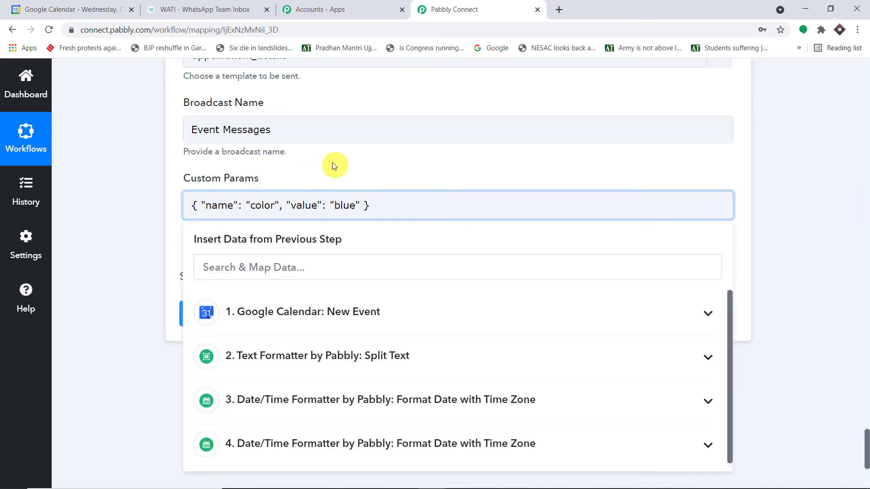
pyautogui.click(332, 164)
pyautogui.click(205, 9)
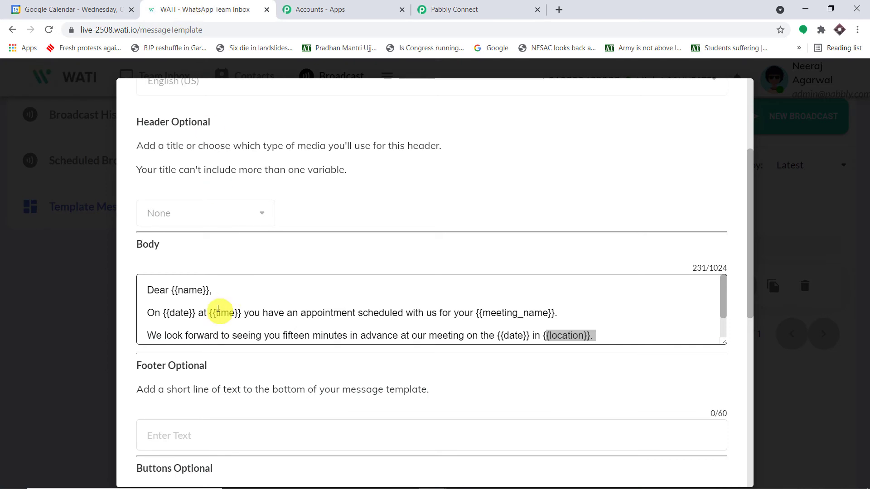
# Step: Scroll through the appointment_details template body to check its five variables
pyautogui.click(189, 292)
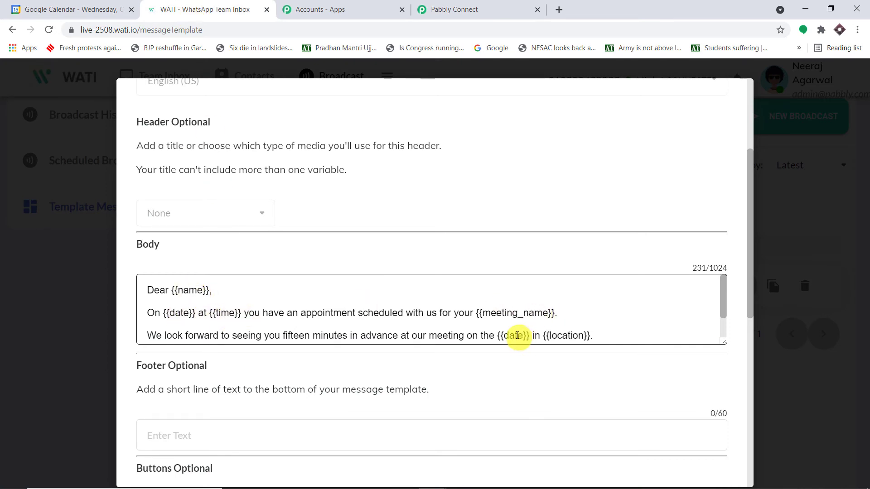
pyautogui.scroll(-2, 573, 331)
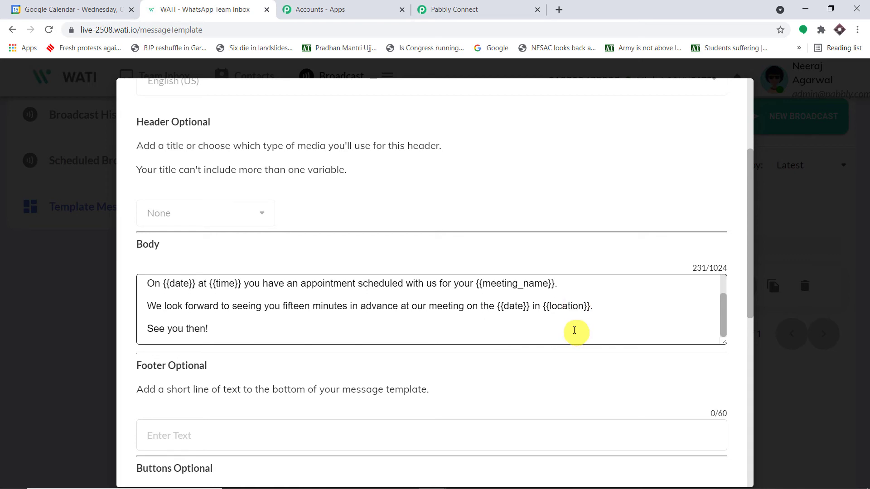
pyautogui.scroll(2, 574, 330)
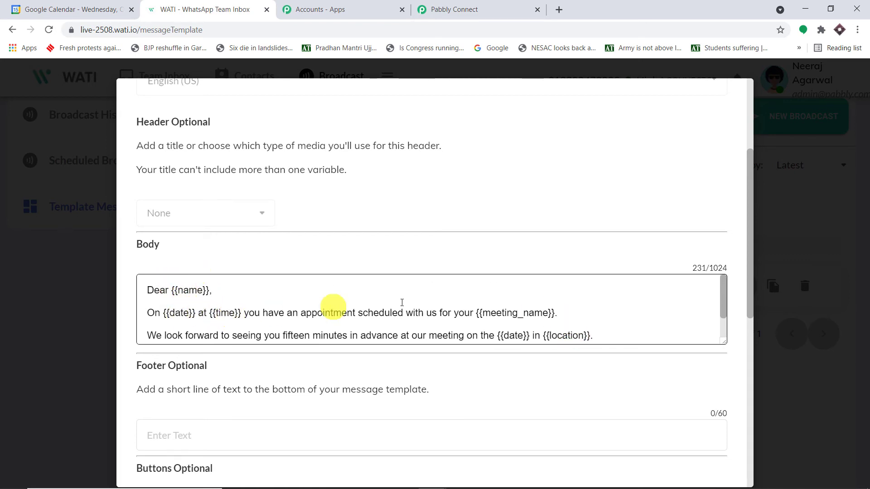
pyautogui.scroll(-1, 513, 302)
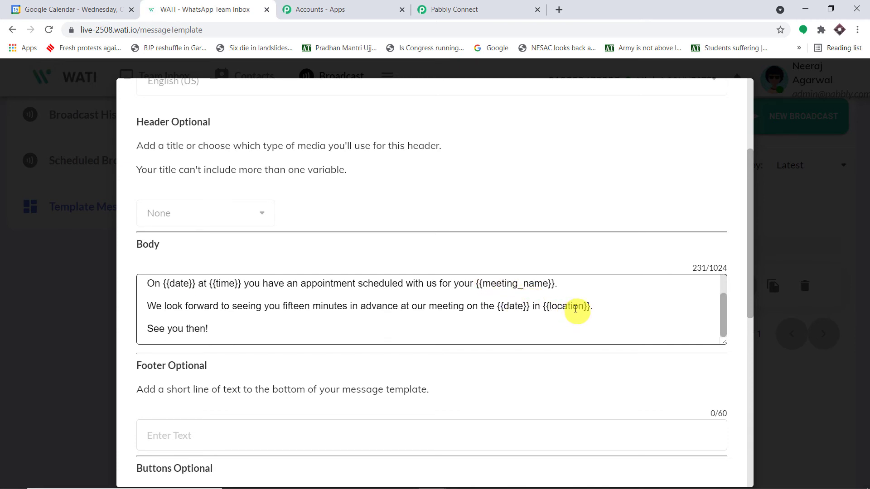
pyautogui.scroll(1, 511, 311)
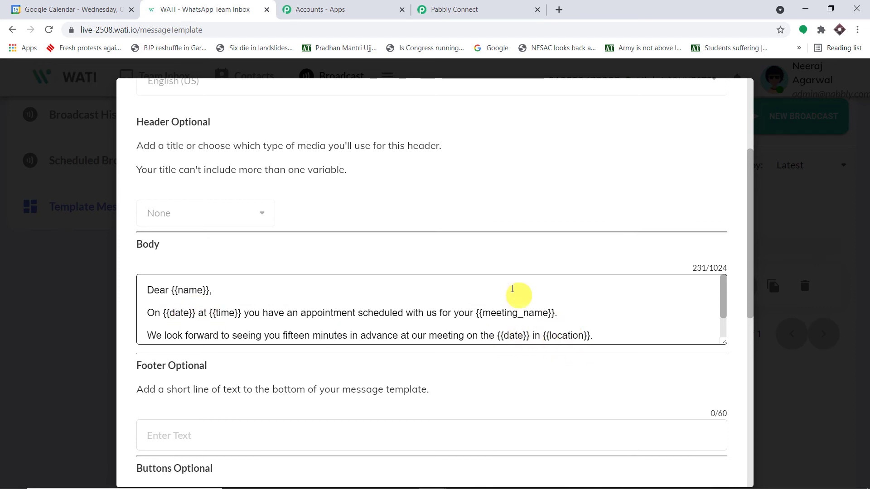
pyautogui.scroll(-1, 272, 285)
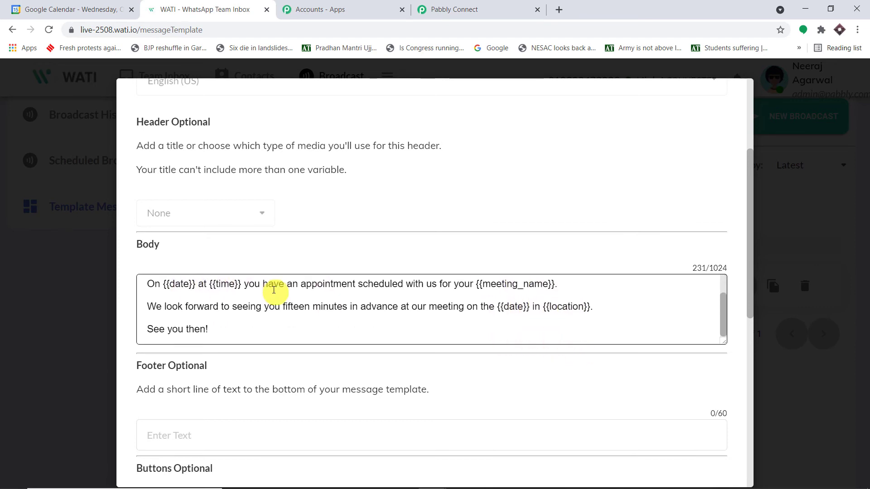
pyautogui.scroll(1, 200, 290)
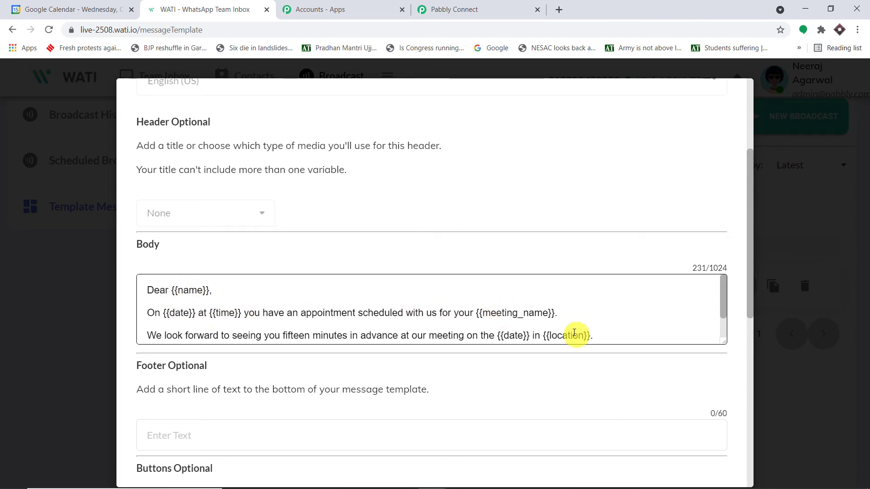
pyautogui.click(495, 8)
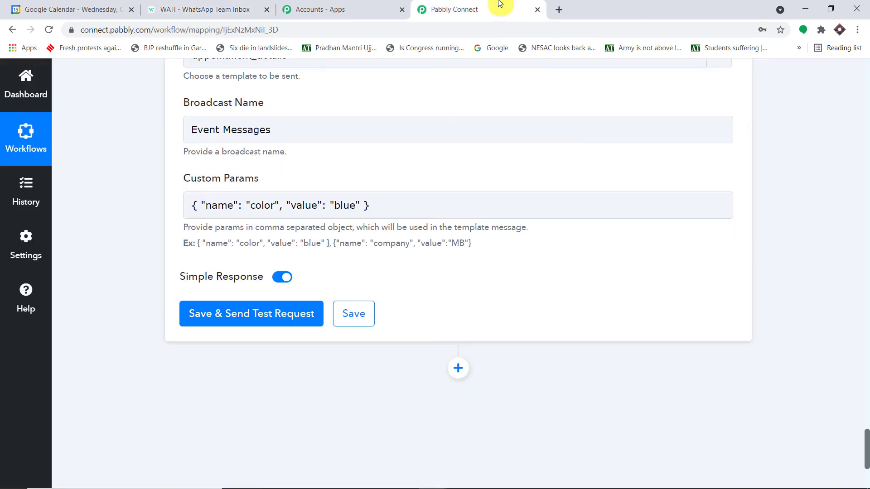
# Step: Append four more comma-separated copies of the sample object, making five in Custom Params
pyautogui.click(374, 209)
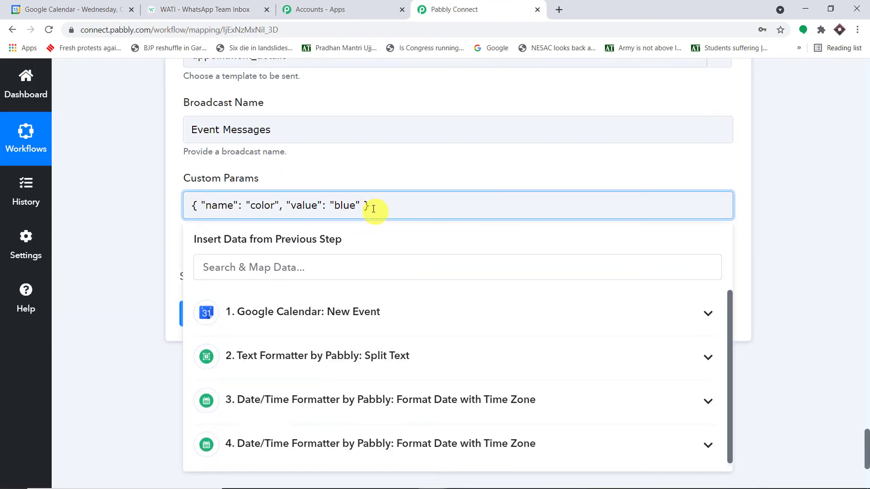
pyautogui.write(',')
pyautogui.hotkey('ctrl', 'v')
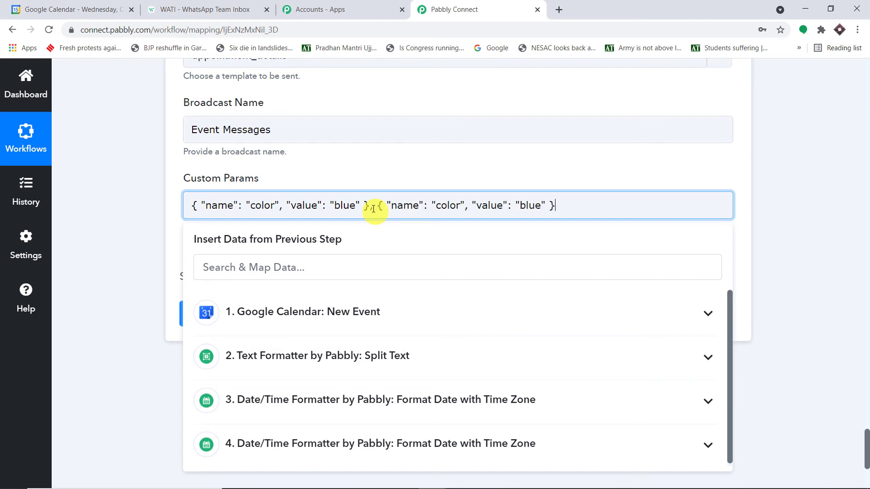
pyautogui.hotkey('ctrl', 'v')
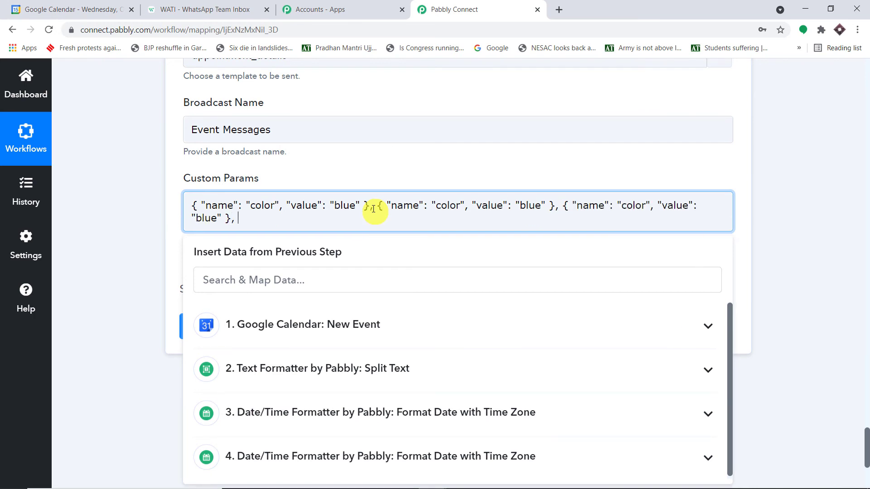
pyautogui.hotkey('ctrl', 'v')
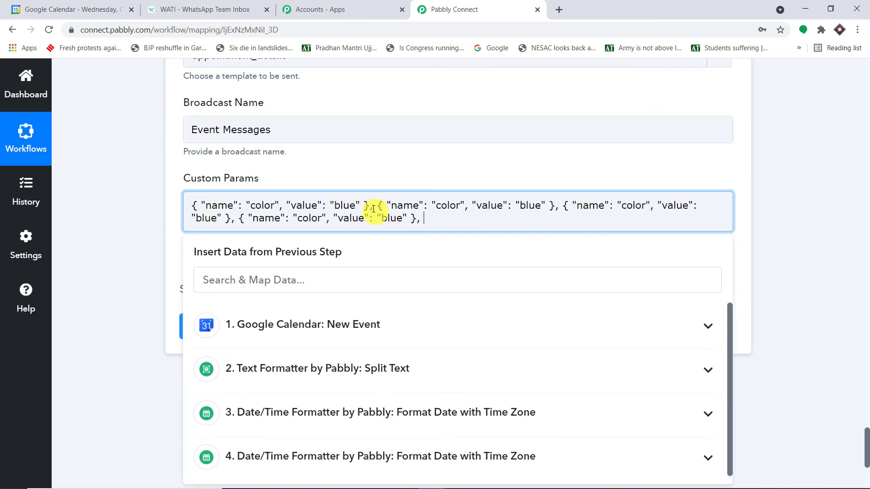
pyautogui.hotkey('ctrl', 'v')
pyautogui.click(790, 137)
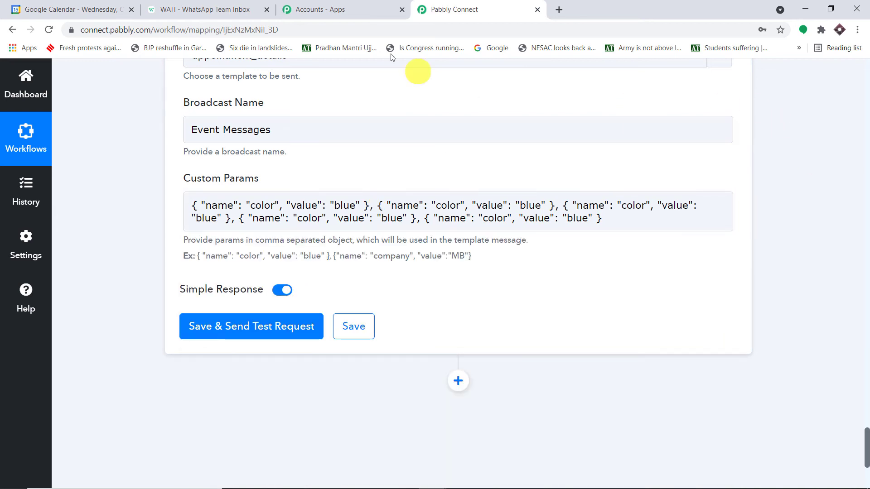
pyautogui.click(227, 9)
pyautogui.click(503, 9)
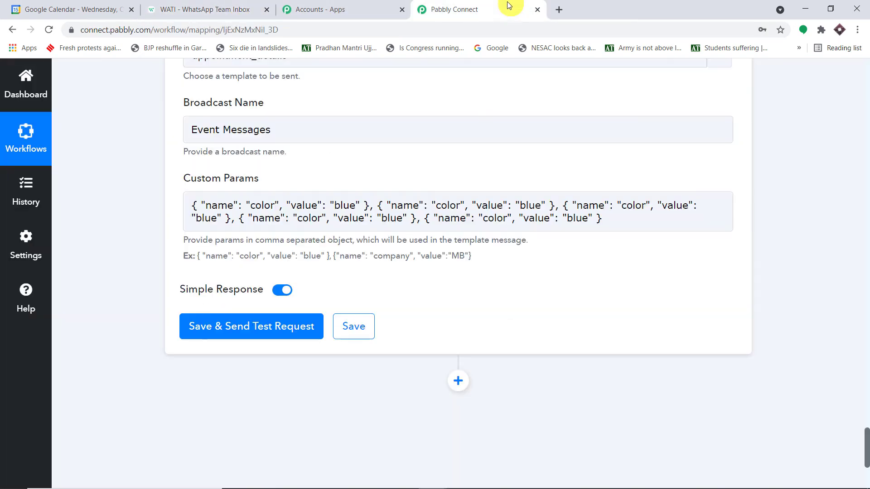
pyautogui.click(578, 214)
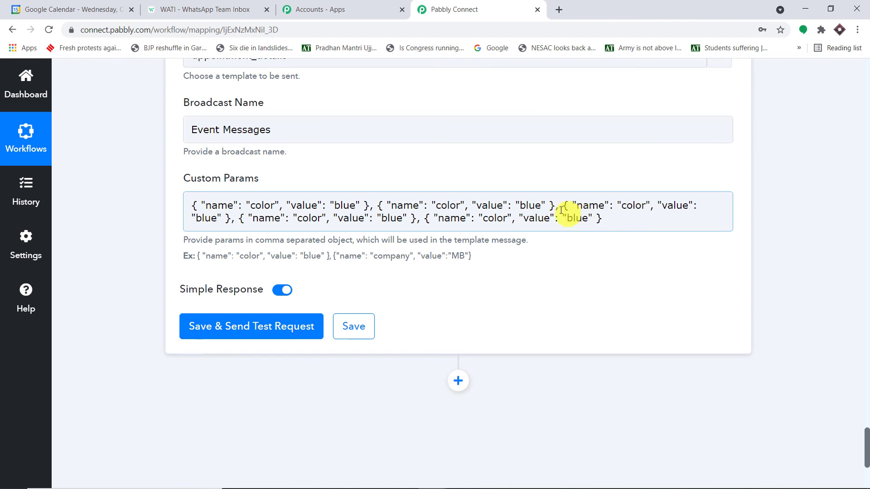
# Step: Rename the first param from color to name, matching the template's {{name}} variable
pyautogui.click(250, 6)
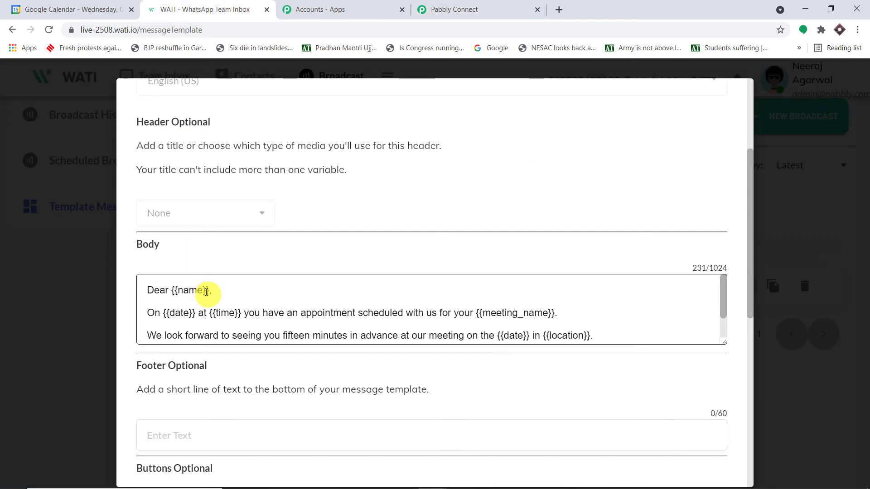
pyautogui.moveTo(205, 291); pyautogui.dragTo(180, 292)
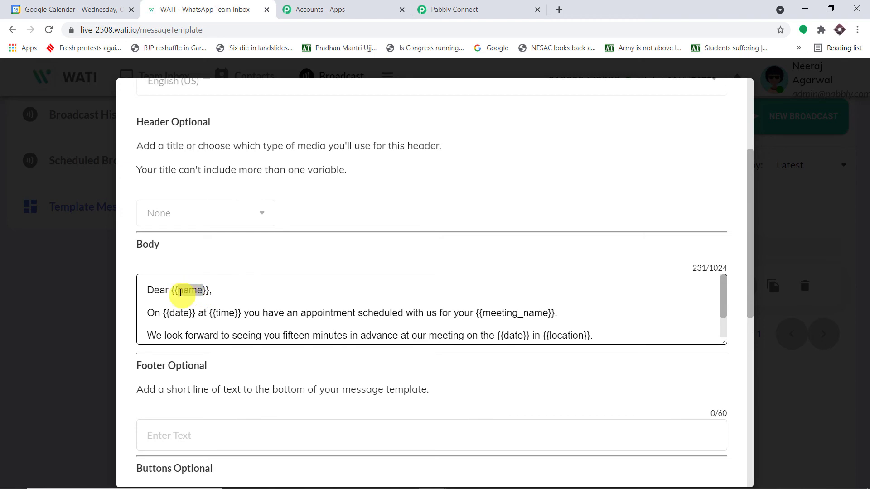
pyautogui.click(454, 10)
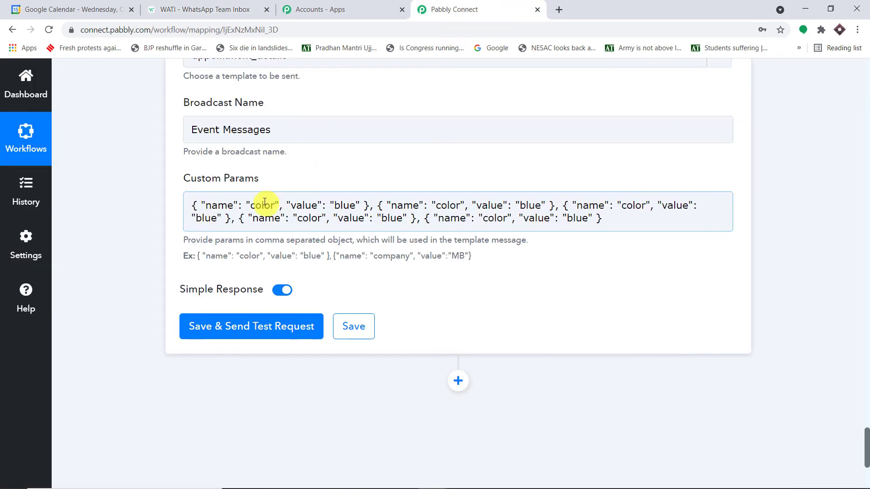
pyautogui.moveTo(275, 205); pyautogui.dragTo(253, 205)
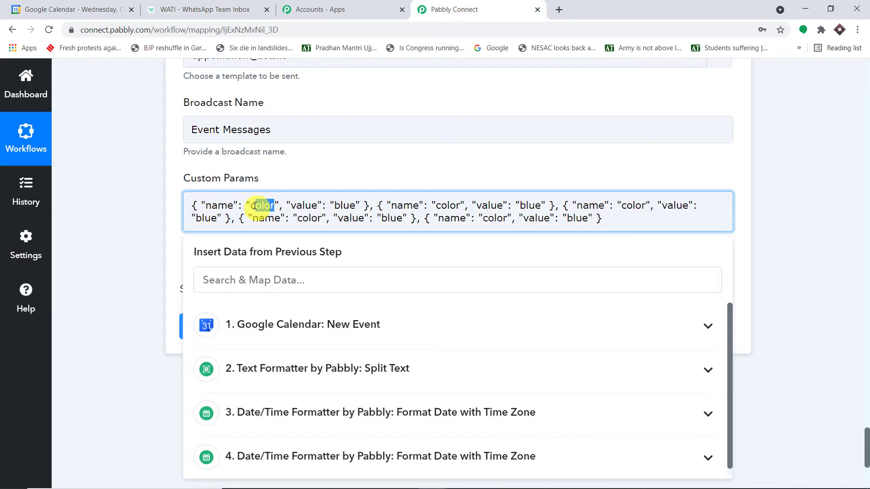
pyautogui.press('BackSpace')
pyautogui.press('BackSpace')
pyautogui.write('name')
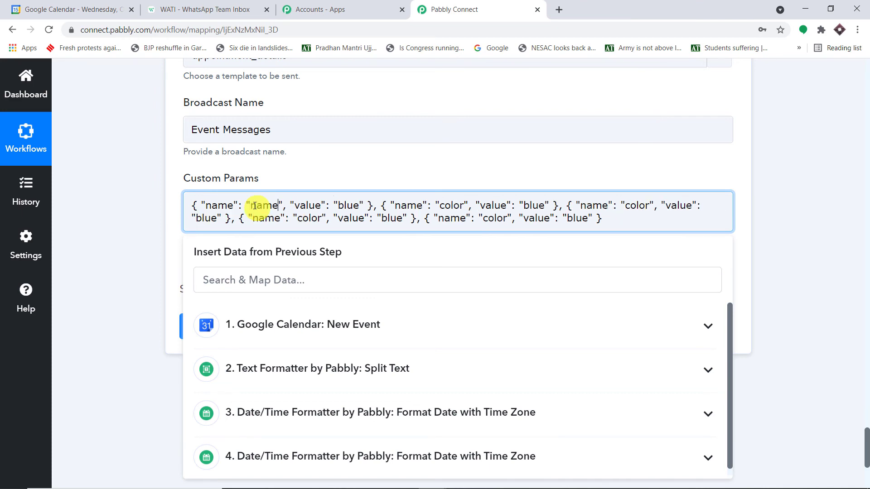
pyautogui.click(800, 190)
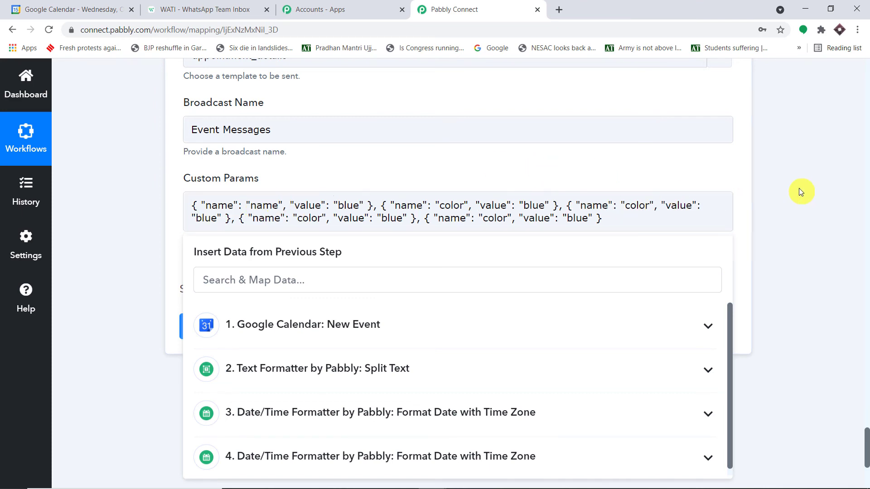
# Step: Replace the first param's value blue with the Split Text step's Result 0
pyautogui.click(218, 4)
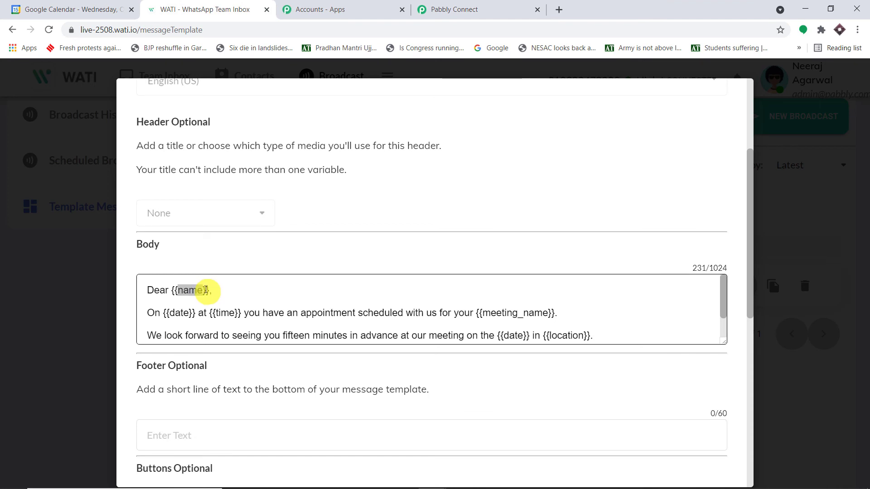
pyautogui.click(506, 6)
pyautogui.doubleClick(358, 207)
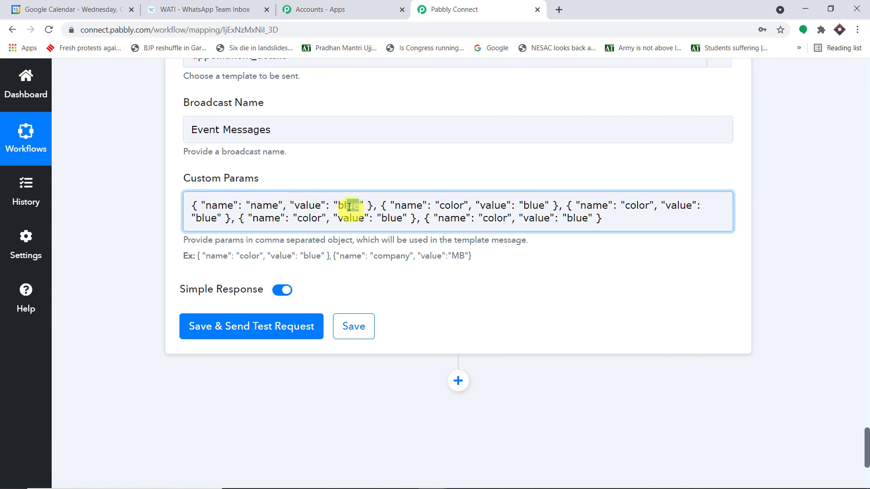
pyautogui.press('BackSpace')
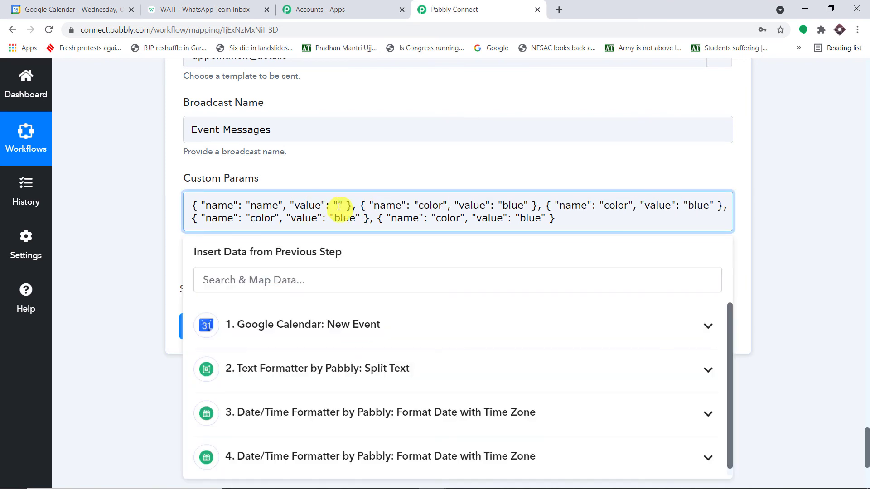
pyautogui.click(337, 369)
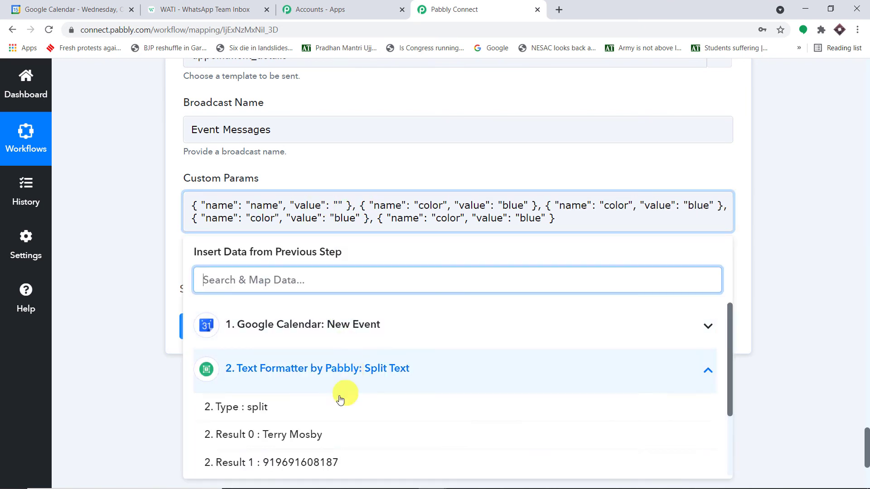
pyautogui.click(324, 436)
pyautogui.scroll(8, 816, 227)
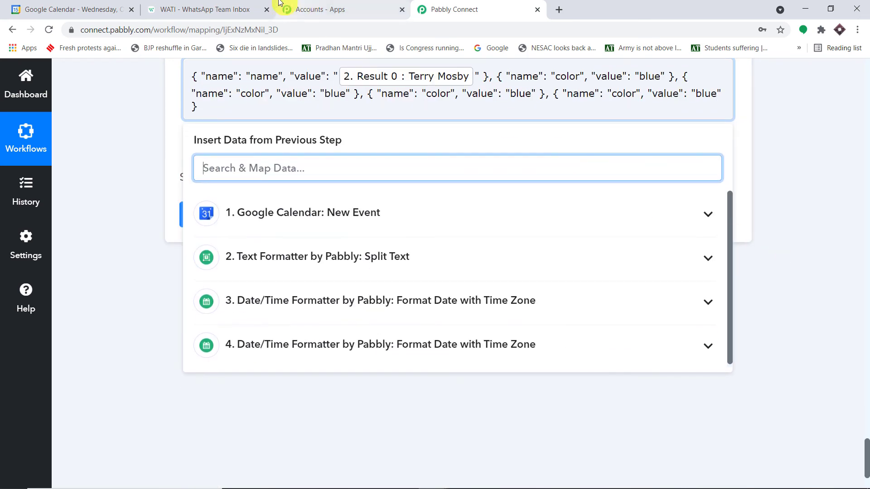
pyautogui.click(204, 9)
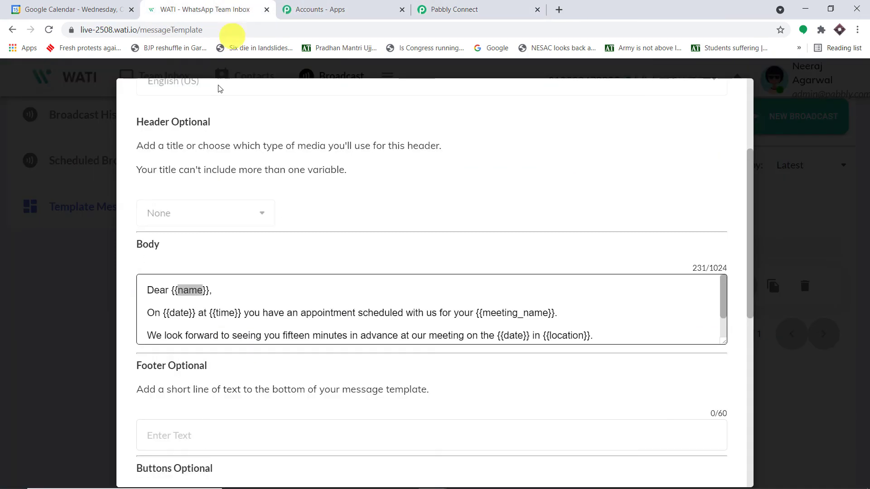
pyautogui.click(467, 8)
pyautogui.click(840, 197)
pyautogui.scroll(2, 785, 199)
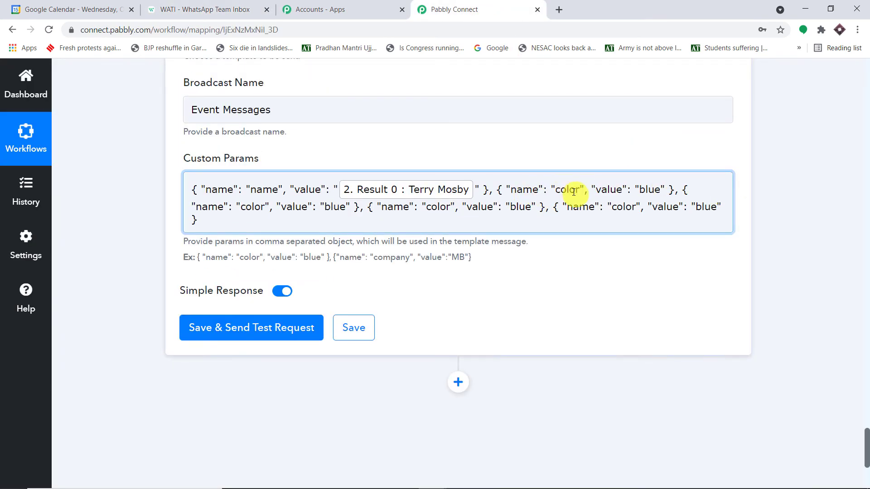
# Step: Rename the second param from color to date, matching the template's {{date}} variable
pyautogui.click(243, 4)
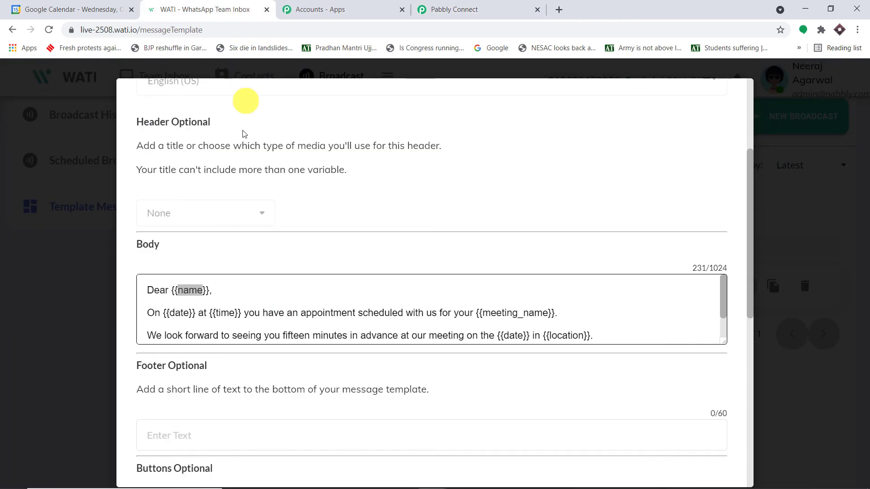
pyautogui.click(478, 9)
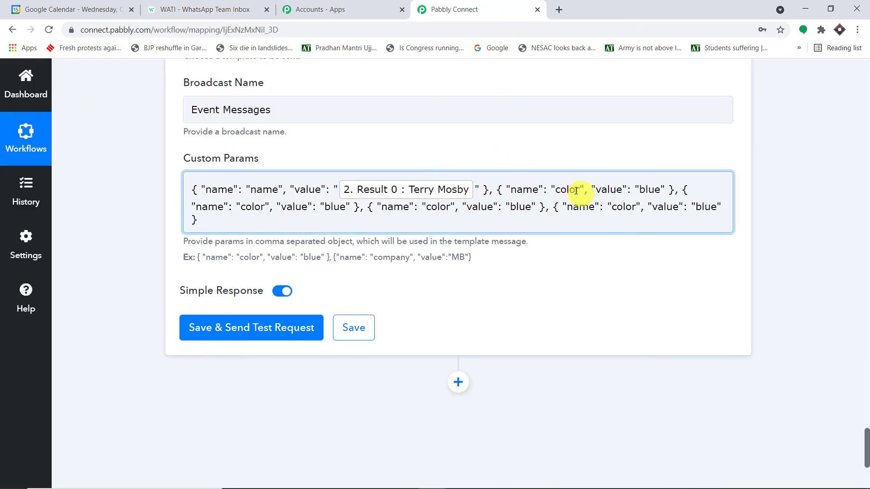
pyautogui.click(237, 7)
pyautogui.doubleClick(181, 312)
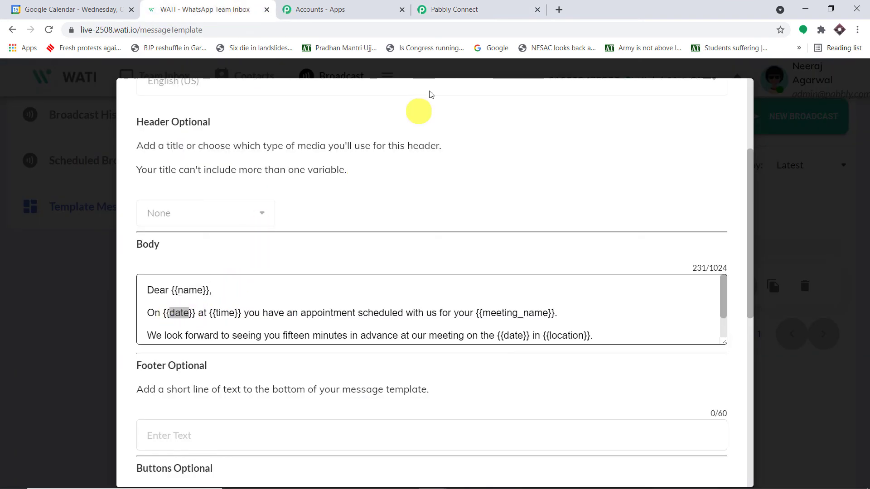
pyautogui.click(498, 9)
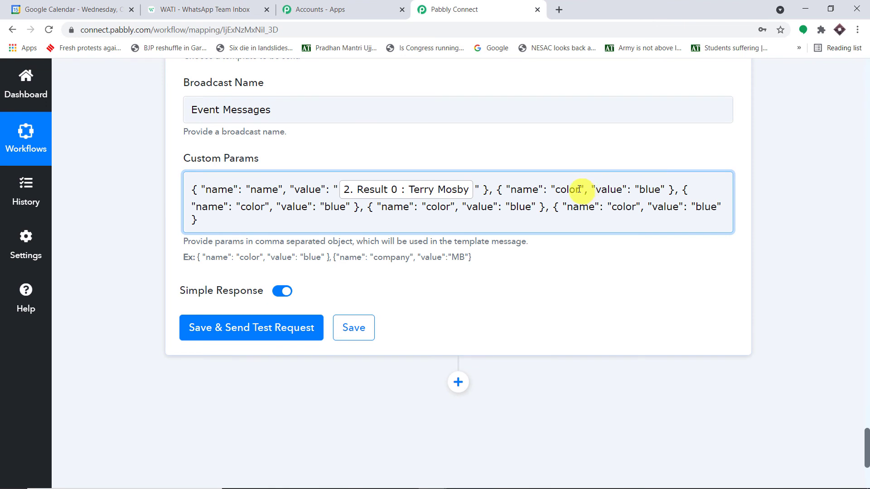
pyautogui.moveTo(579, 189); pyautogui.dragTo(558, 190)
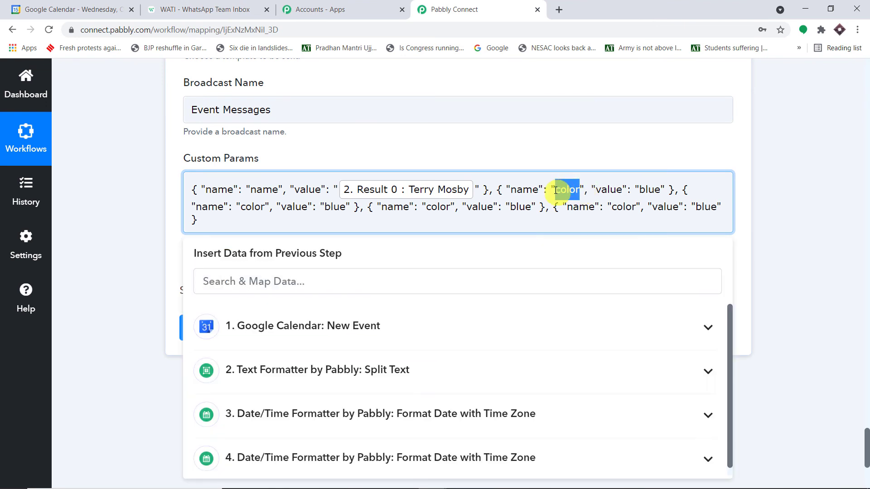
pyautogui.write('date')
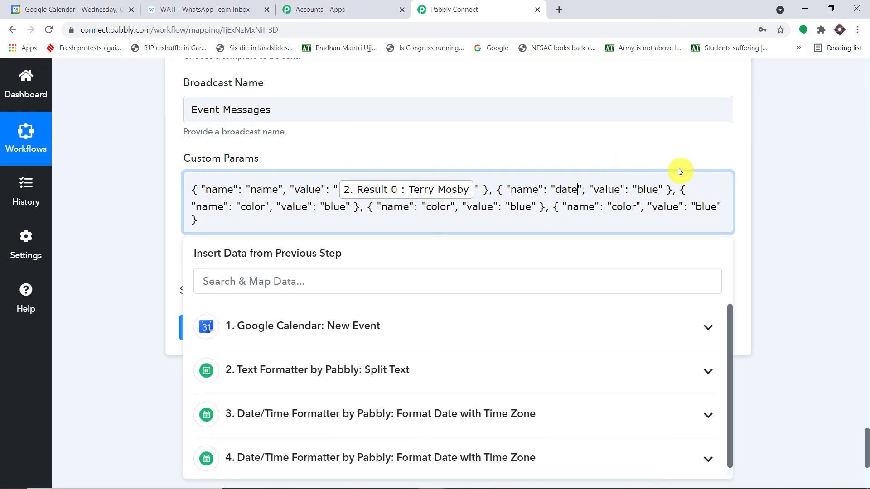
# Step: Replace the second param's value blue with the Date/Time Formatter result 20/10/21
pyautogui.doubleClick(652, 188)
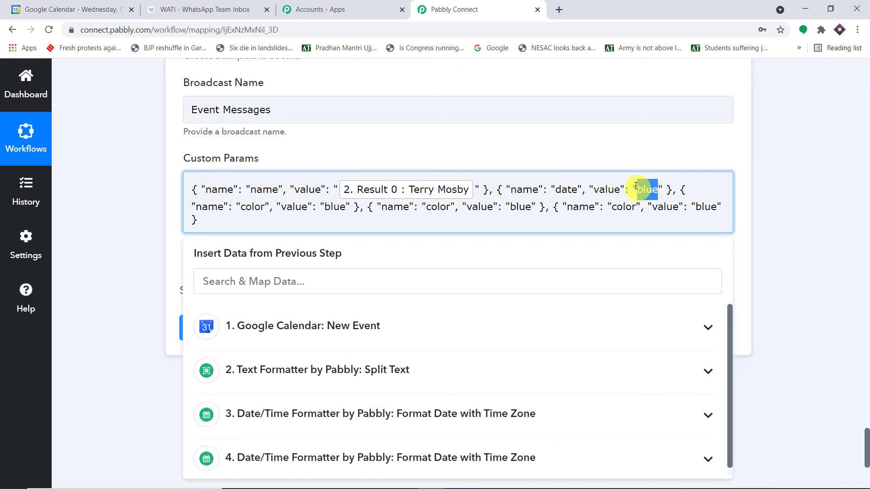
pyautogui.press('BackSpace')
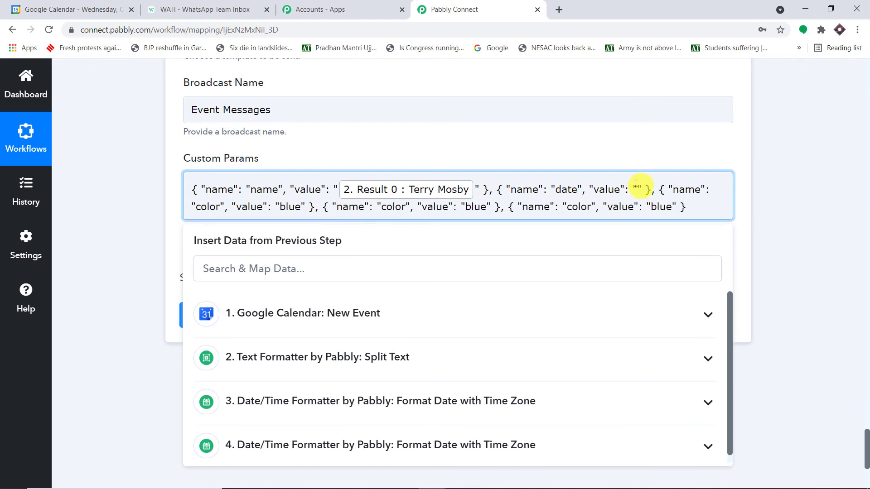
pyautogui.click(446, 387)
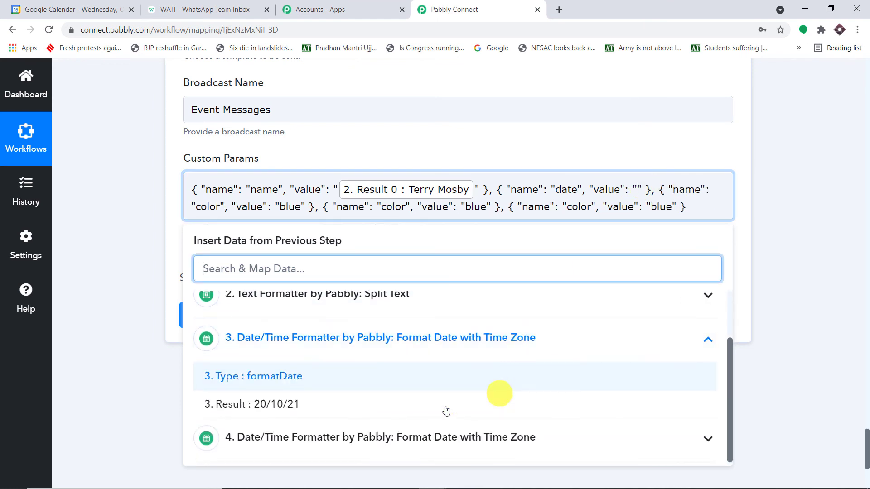
pyautogui.click(358, 410)
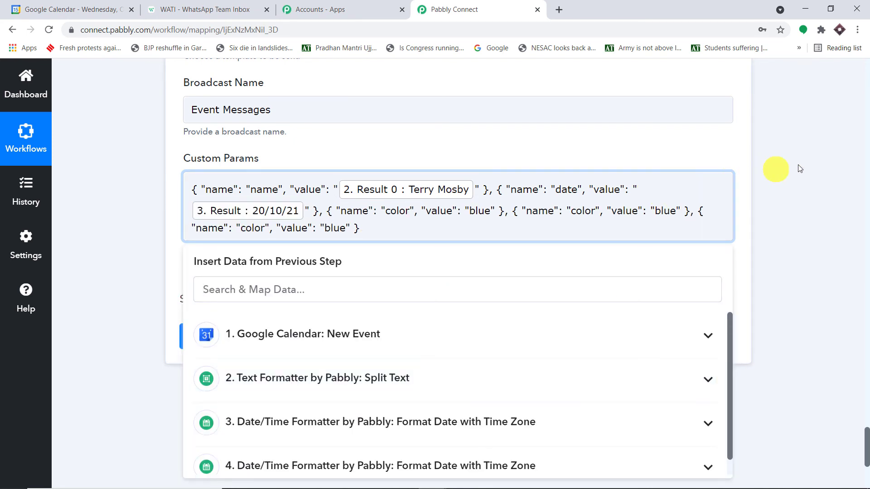
pyautogui.click(769, 168)
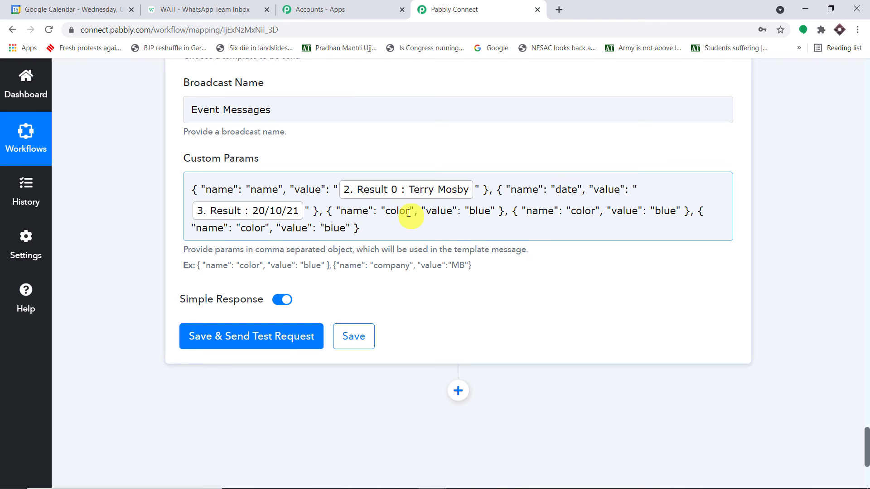
pyautogui.moveTo(409, 212); pyautogui.dragTo(387, 212)
# Step: Rename the third param to time, matching the template's {{time}} variable
pyautogui.click(213, 9)
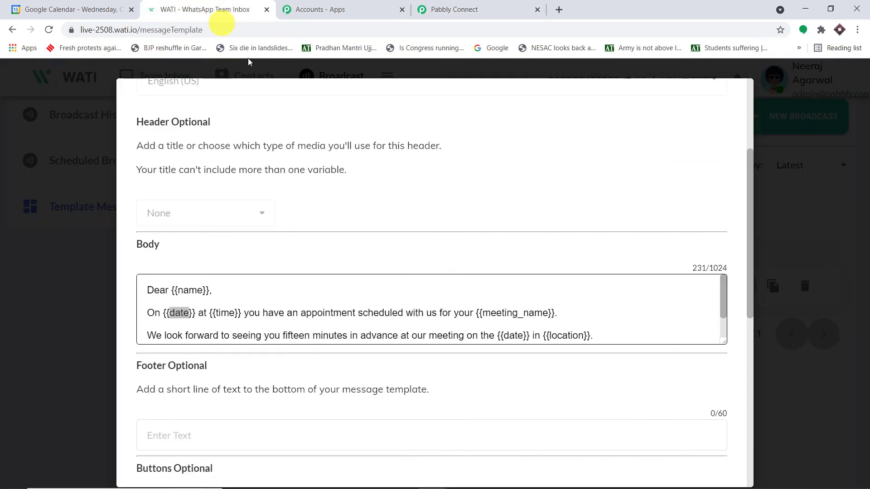
pyautogui.doubleClick(221, 313)
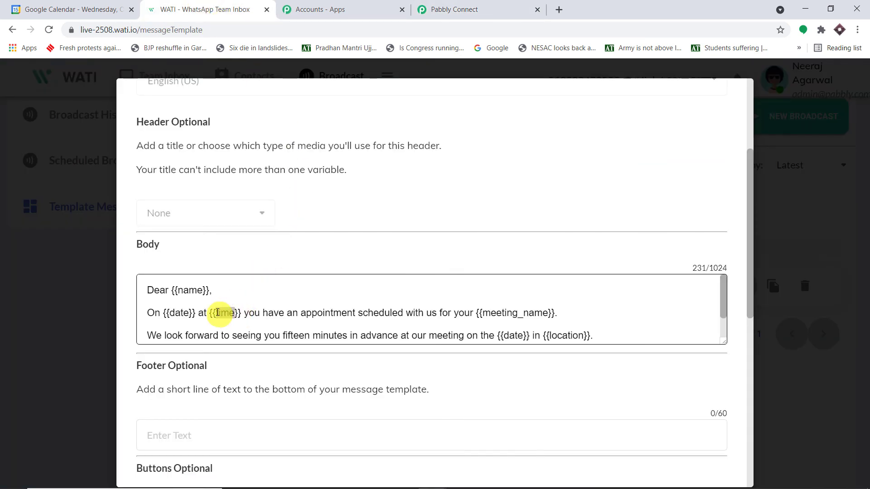
pyautogui.click(476, 9)
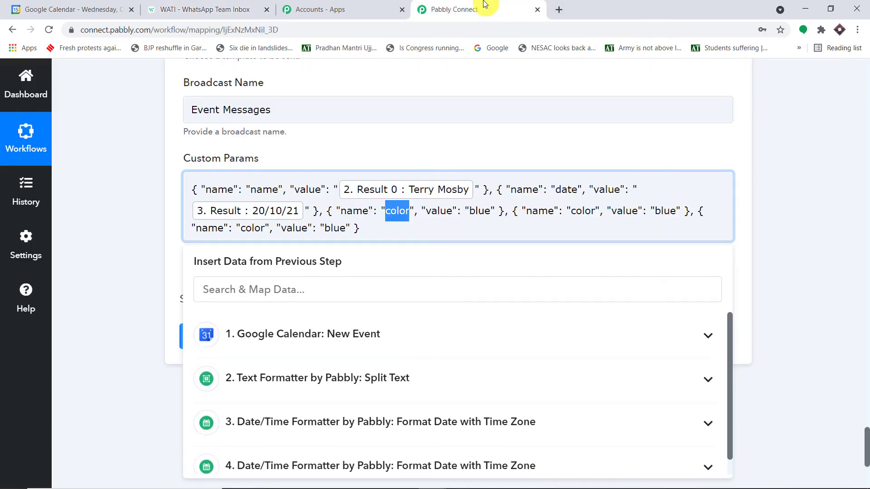
pyautogui.press('BackSpace')
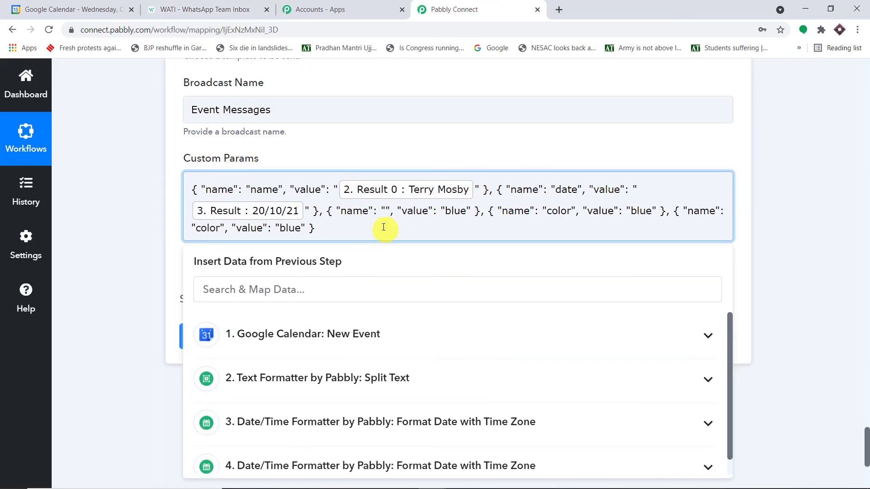
pyautogui.write('time')
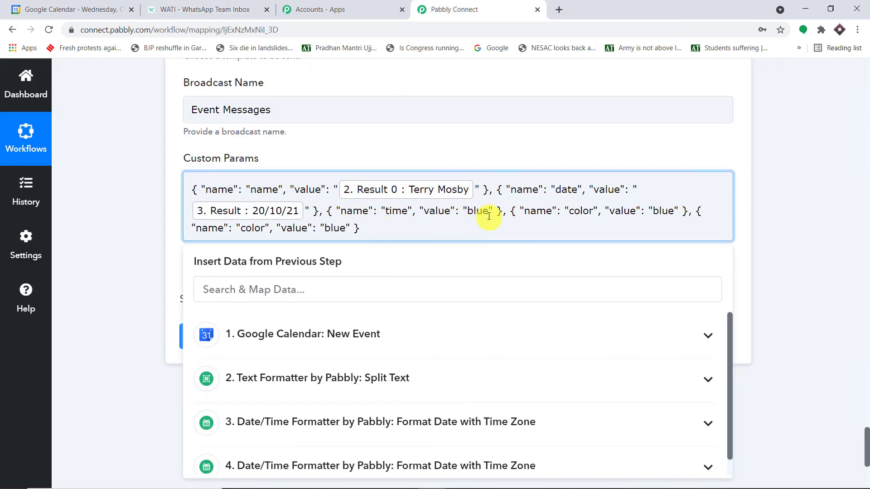
# Step: Replace the time value blue with the second Date/Time Formatter's result 09:30
pyautogui.moveTo(488, 212); pyautogui.dragTo(467, 213)
pyautogui.press('BackSpace')
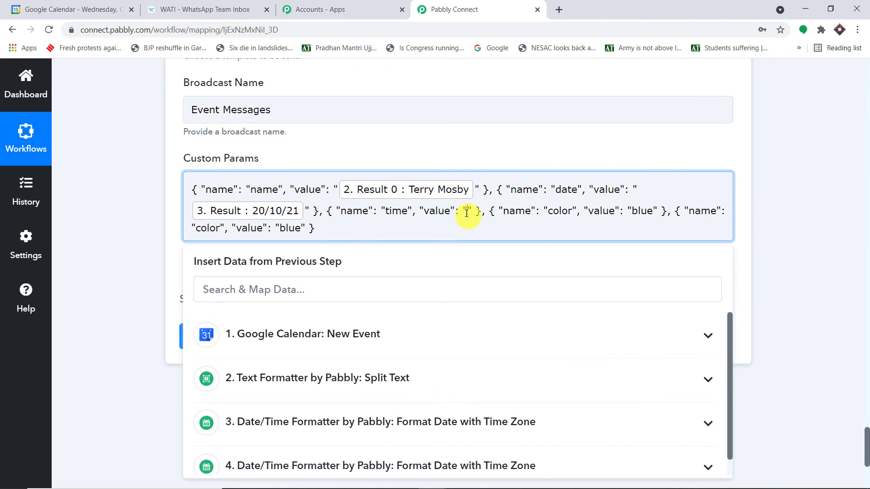
pyautogui.scroll(-3, 453, 253)
pyautogui.click(425, 307)
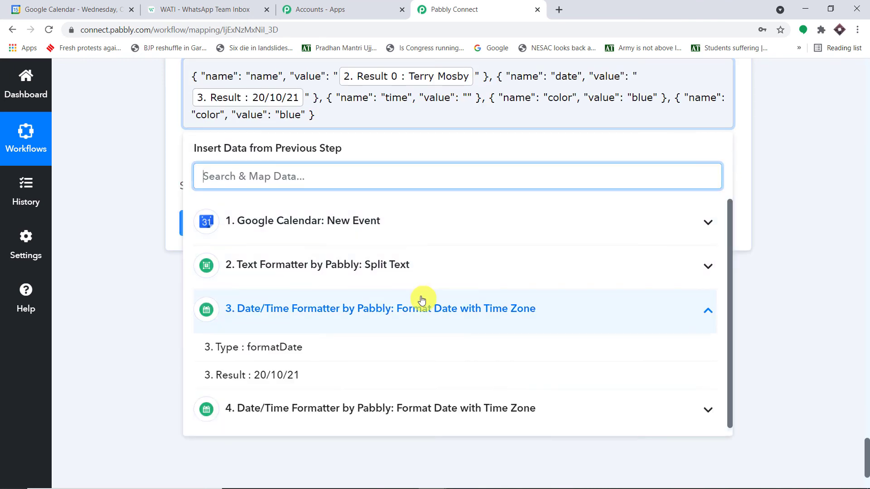
pyautogui.click(408, 304)
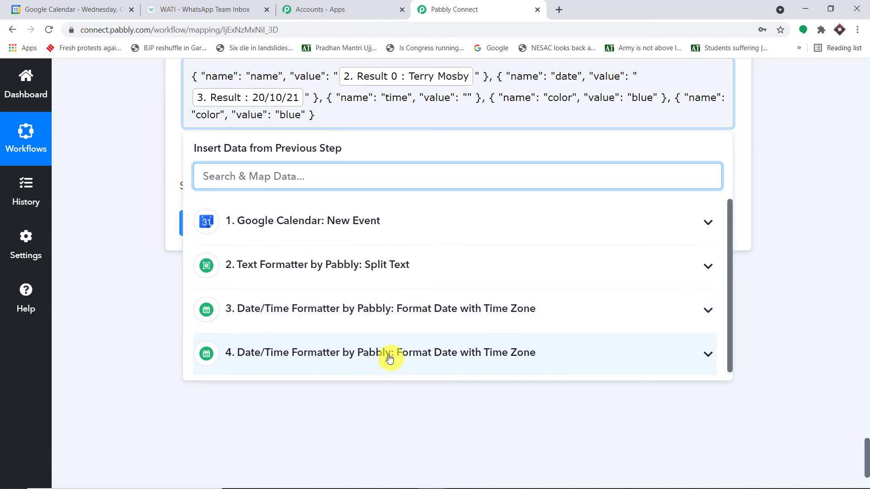
pyautogui.click(389, 354)
pyautogui.click(300, 420)
pyautogui.click(814, 243)
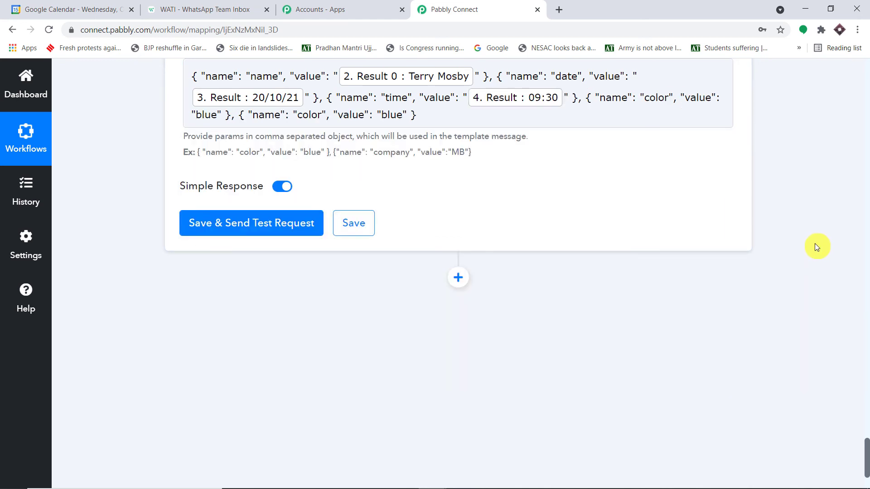
pyautogui.scroll(1, 797, 226)
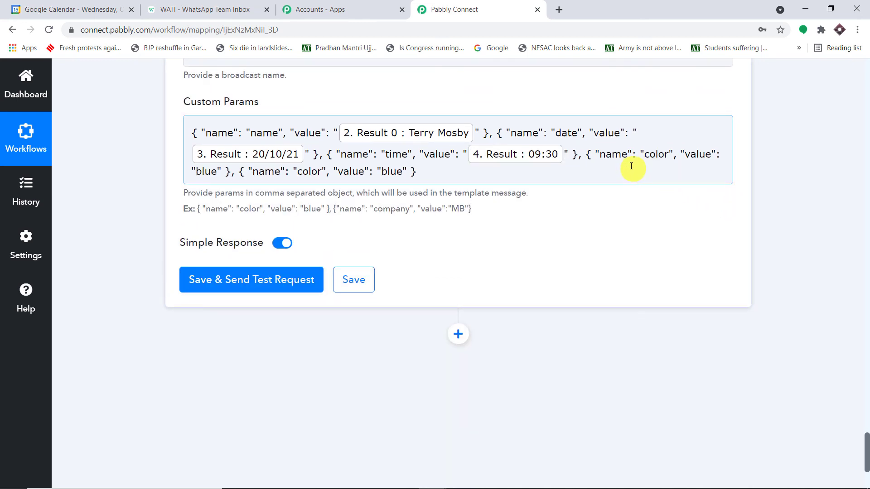
# Step: Copy meeting_name from the template body and use it as the fourth param's name
pyautogui.click(214, 7)
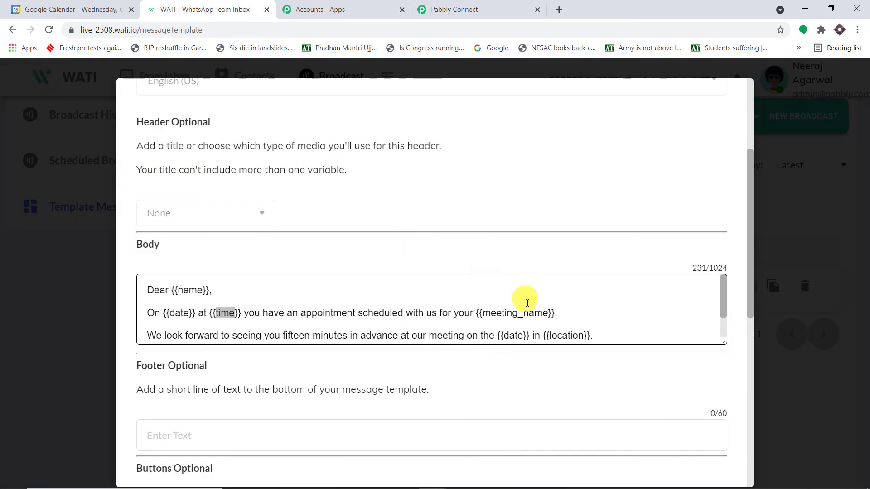
pyautogui.scroll(-1, 530, 301)
pyautogui.scroll(1, 538, 298)
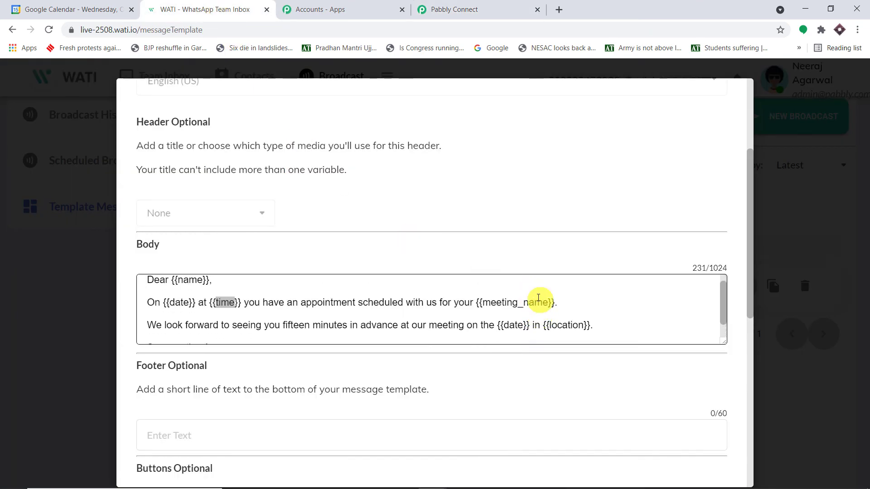
pyautogui.moveTo(548, 313); pyautogui.dragTo(483, 309)
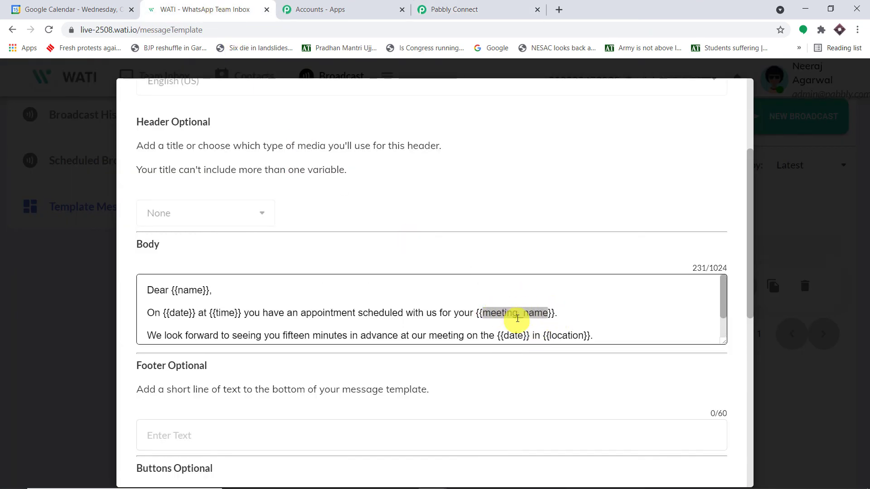
pyautogui.moveTo(584, 330); pyautogui.dragTo(549, 330)
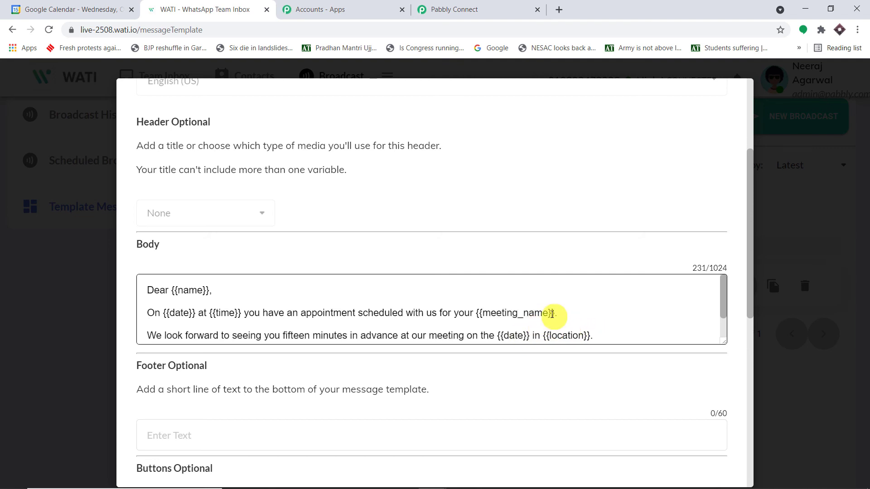
pyautogui.moveTo(549, 313); pyautogui.dragTo(486, 315)
pyautogui.hotkey('ctrl', 'c')
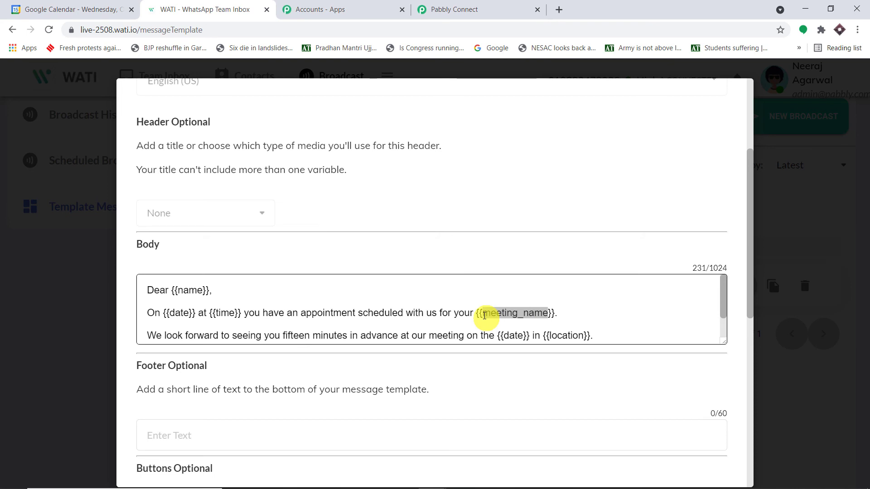
pyautogui.click(525, 9)
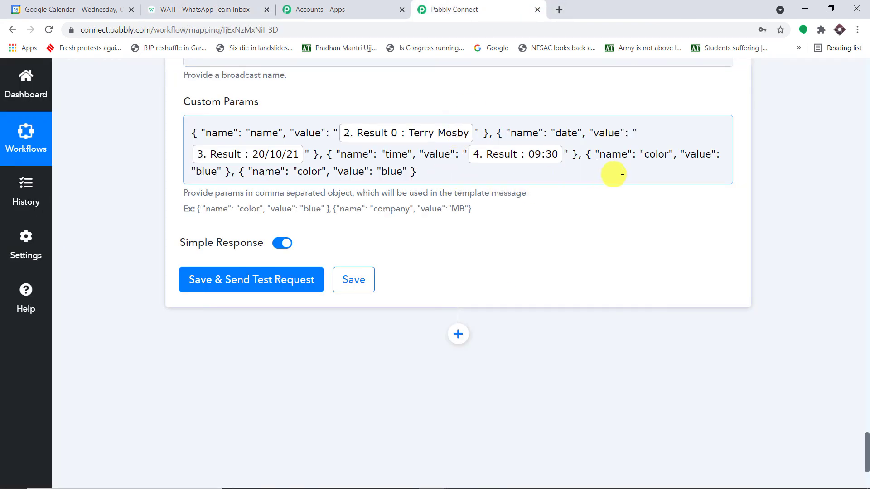
pyautogui.moveTo(668, 155); pyautogui.dragTo(641, 156)
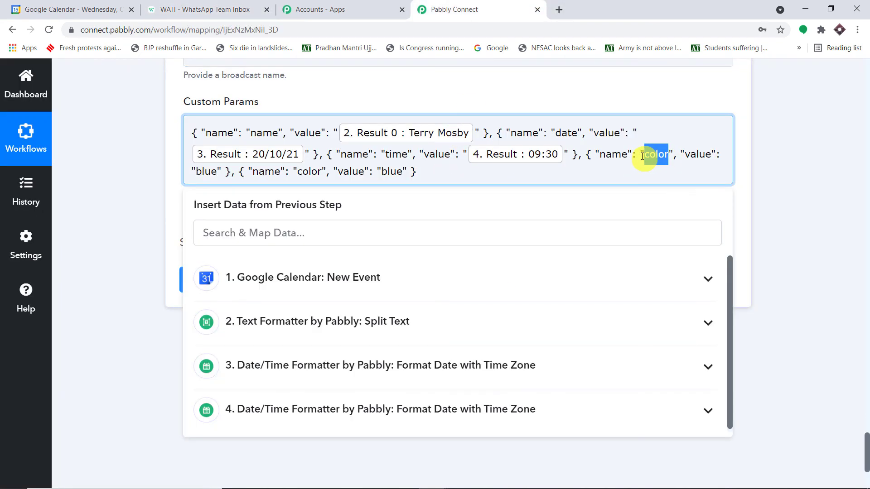
pyautogui.press('BackSpace')
pyautogui.hotkey('ctrl', 'v')
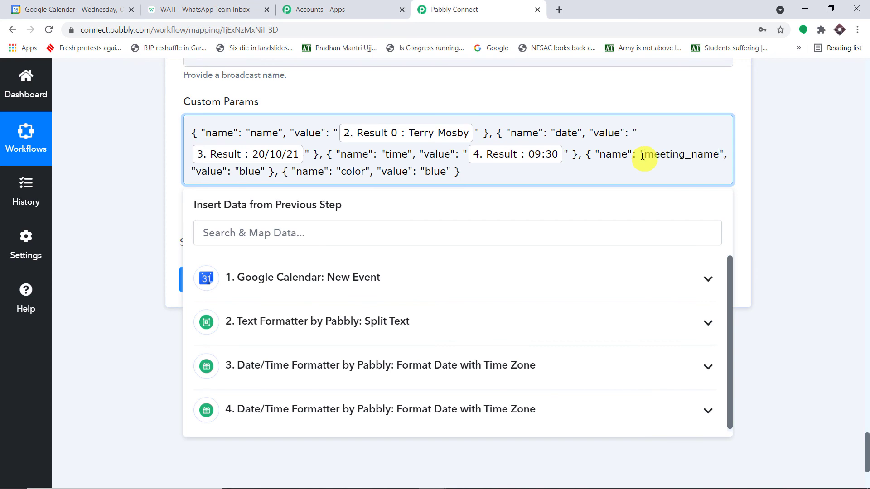
# Step: Replace the meeting_name value blue with the calendar event's Summary, English Grammar 101
pyautogui.moveTo(259, 171); pyautogui.dragTo(240, 171)
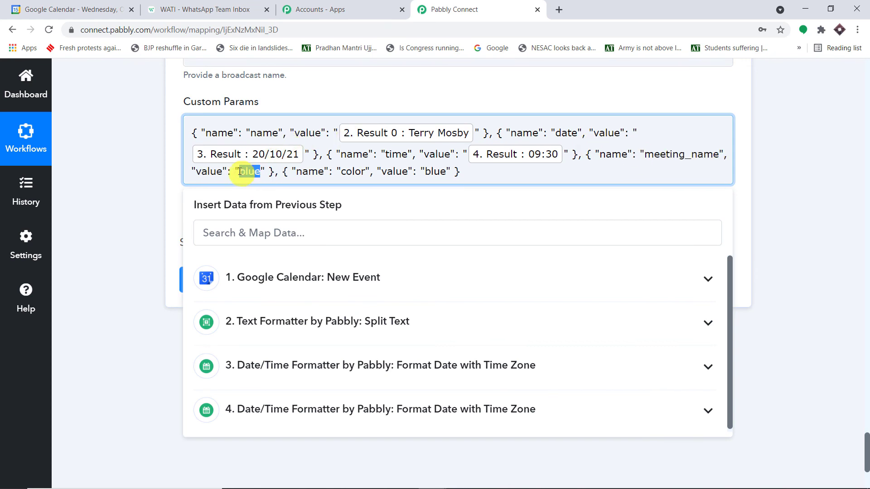
pyautogui.press('BackSpace')
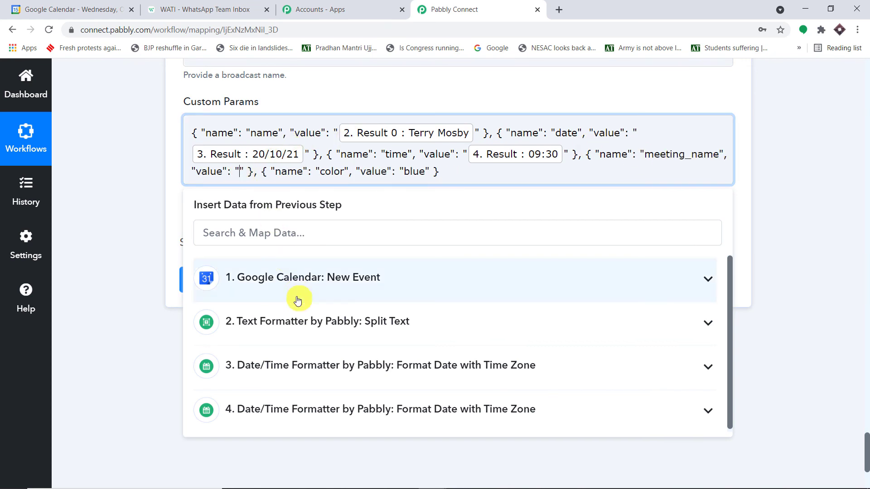
pyautogui.click(297, 365)
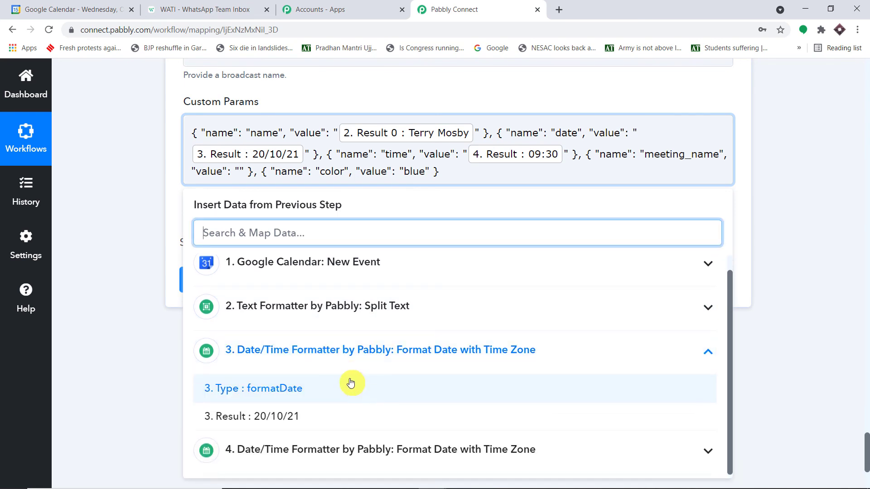
pyautogui.click(344, 351)
pyautogui.click(332, 274)
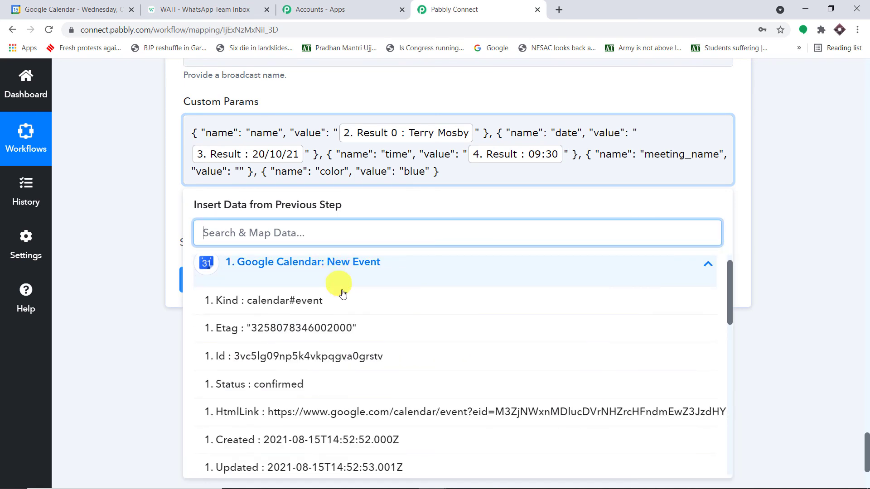
pyautogui.scroll(-3, 358, 329)
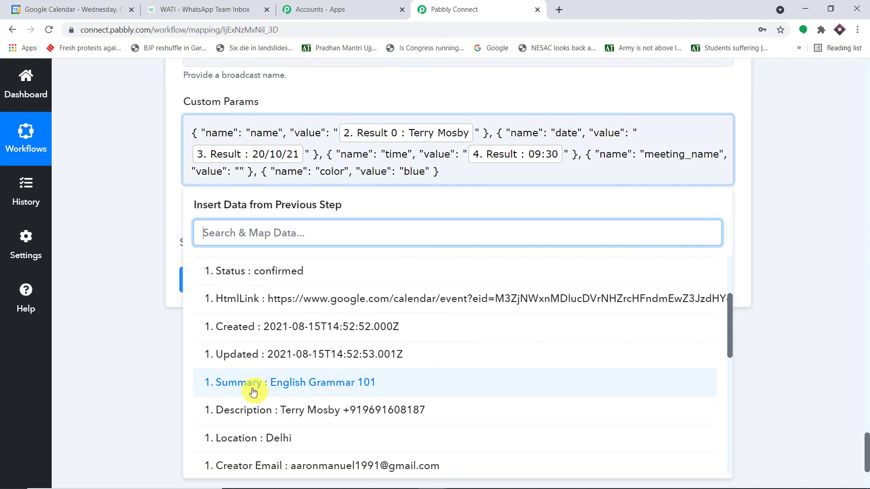
pyautogui.click(339, 388)
pyautogui.click(776, 215)
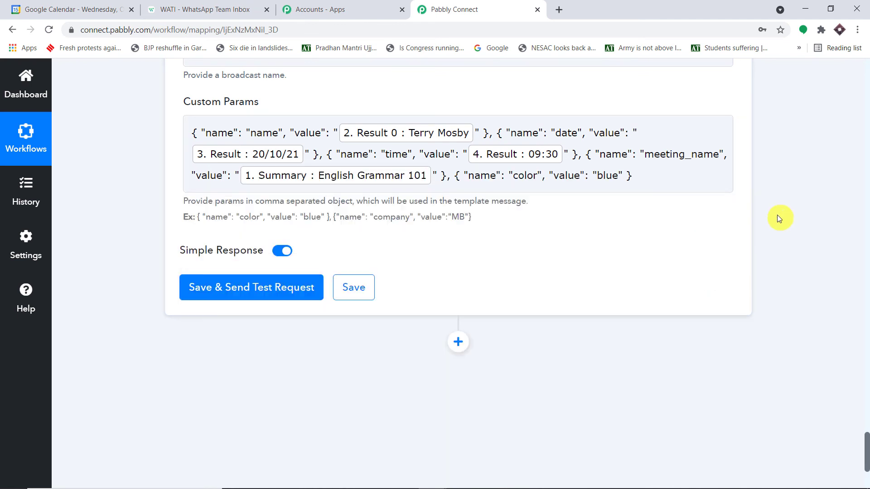
pyautogui.click(534, 175)
pyautogui.moveTo(528, 176); pyautogui.dragTo(516, 176)
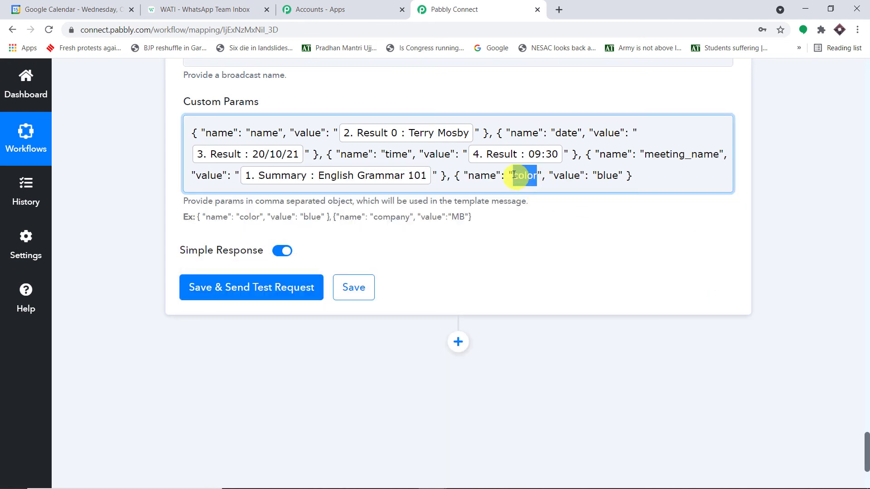
# Step: Copy location from the template body and use it as the fifth param's name
pyautogui.press('BackSpace')
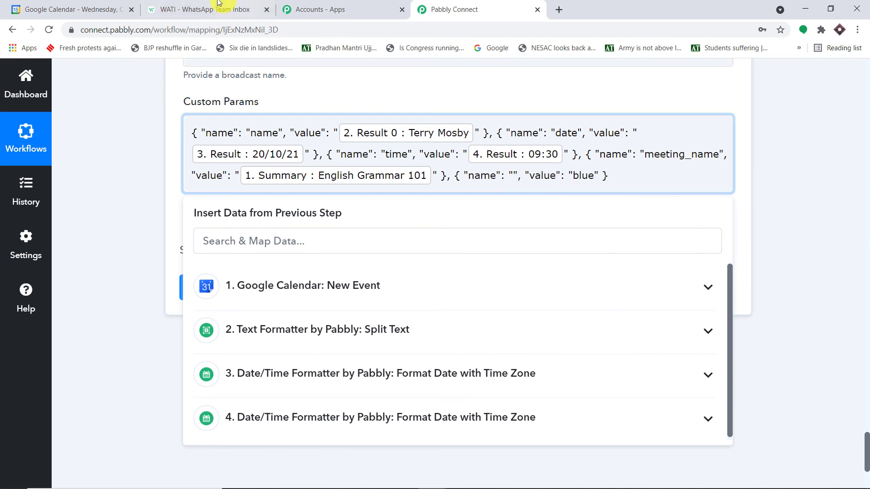
pyautogui.click(204, 9)
pyautogui.click(514, 9)
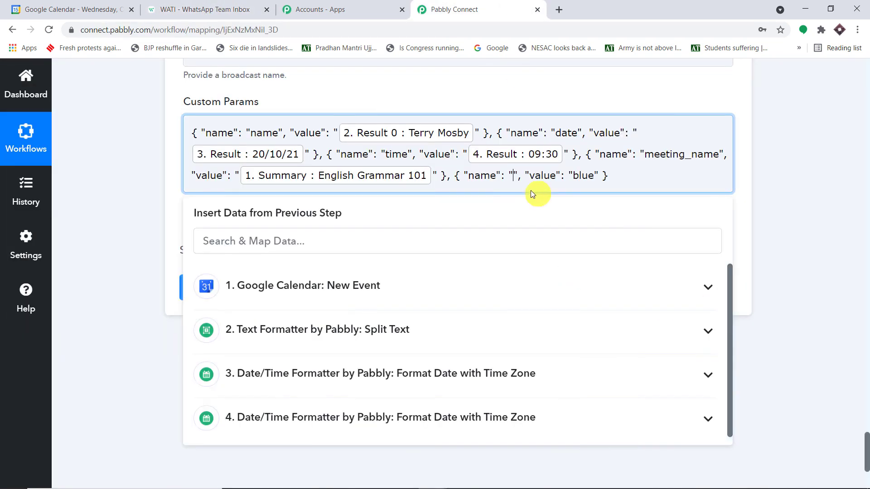
pyautogui.click(200, 9)
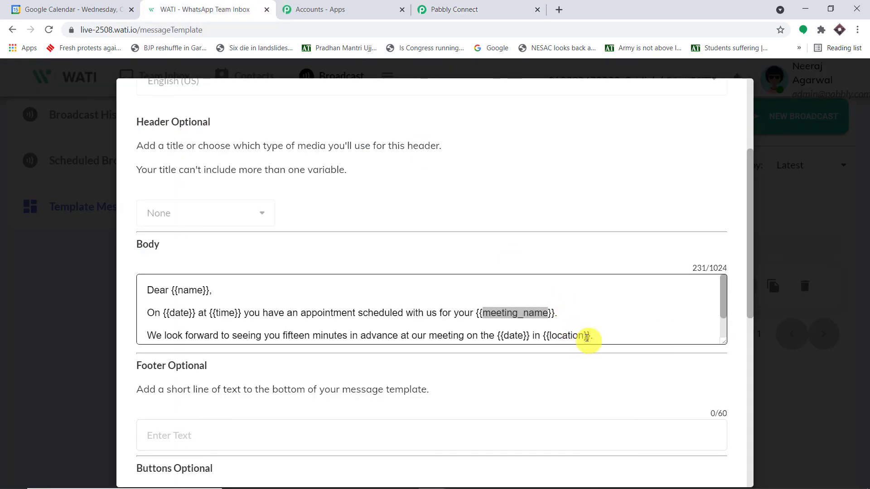
pyautogui.moveTo(588, 337); pyautogui.dragTo(549, 306)
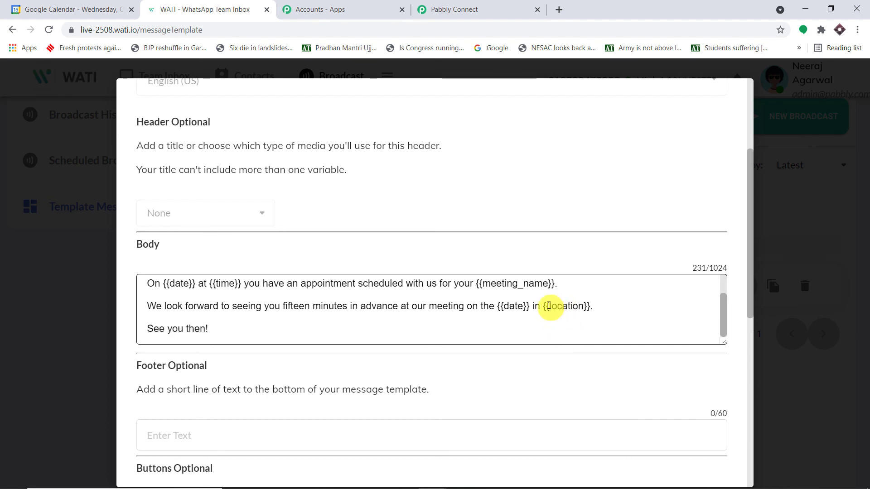
pyautogui.doubleClick(557, 305)
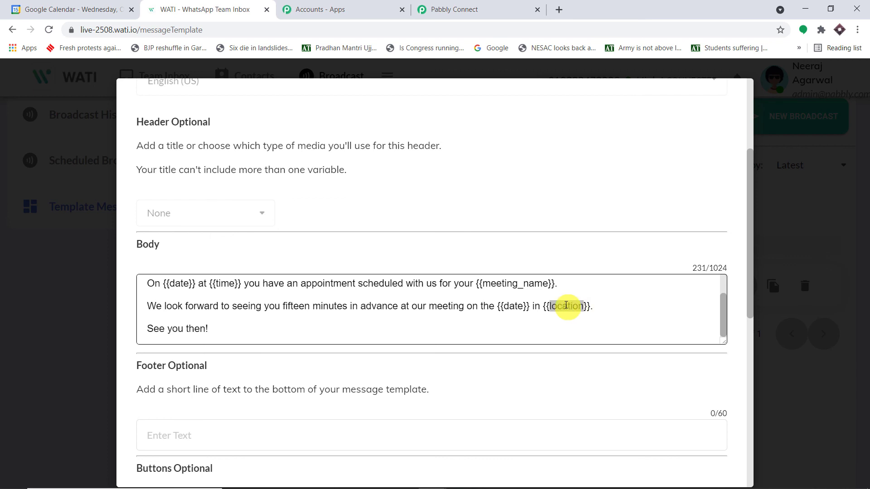
pyautogui.hotkey('ctrl', 'c')
pyautogui.click(476, 9)
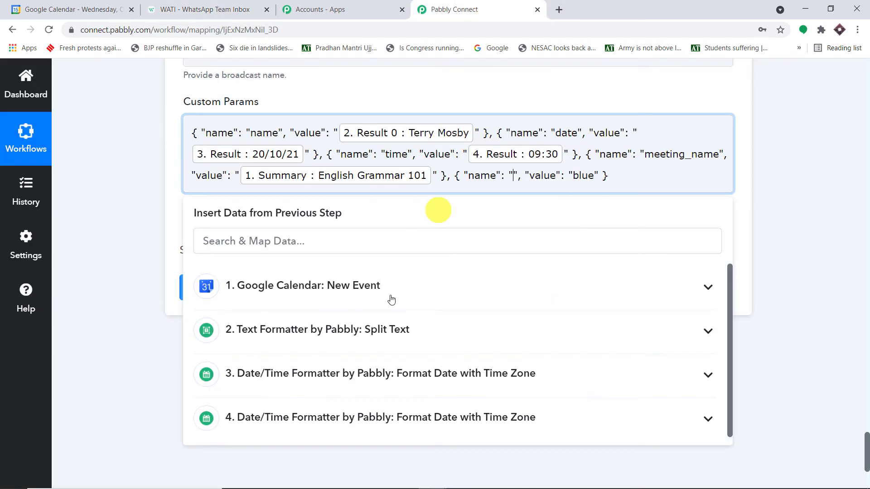
pyautogui.click(504, 176)
pyautogui.hotkey('ctrl', 'v')
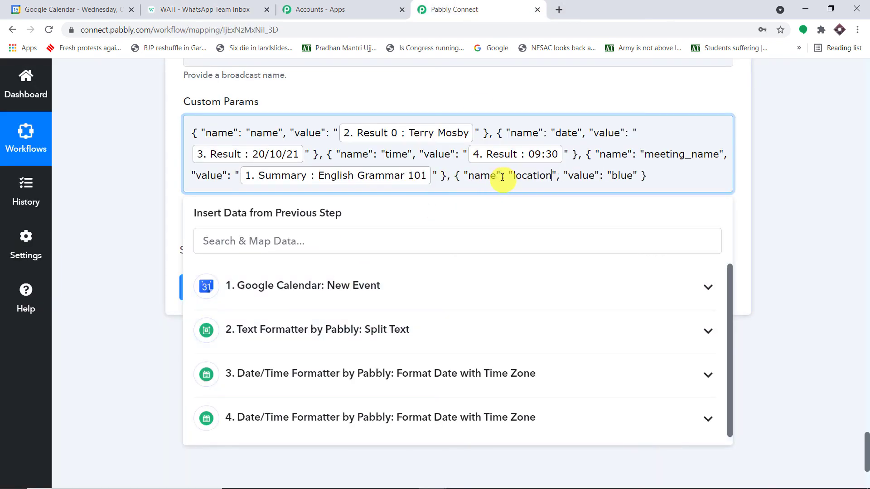
# Step: Replace the location value blue with the calendar event's Location, Delhi
pyautogui.moveTo(634, 175); pyautogui.dragTo(612, 173)
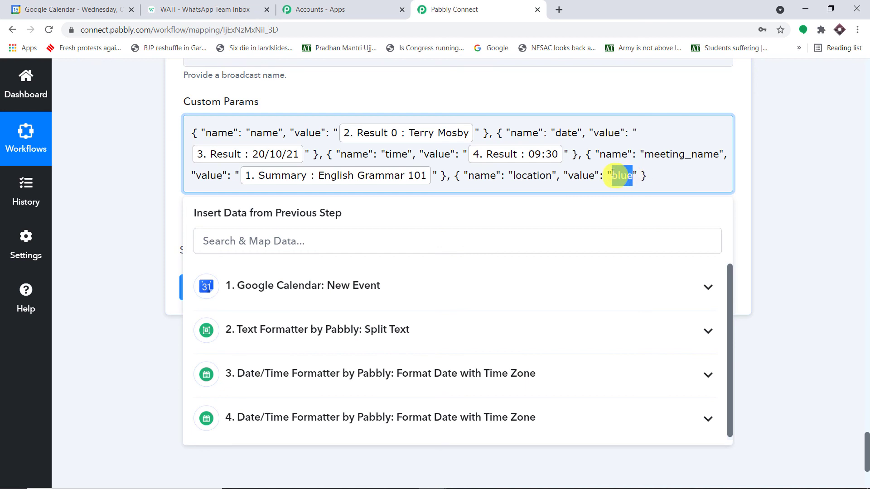
pyautogui.press('BackSpace')
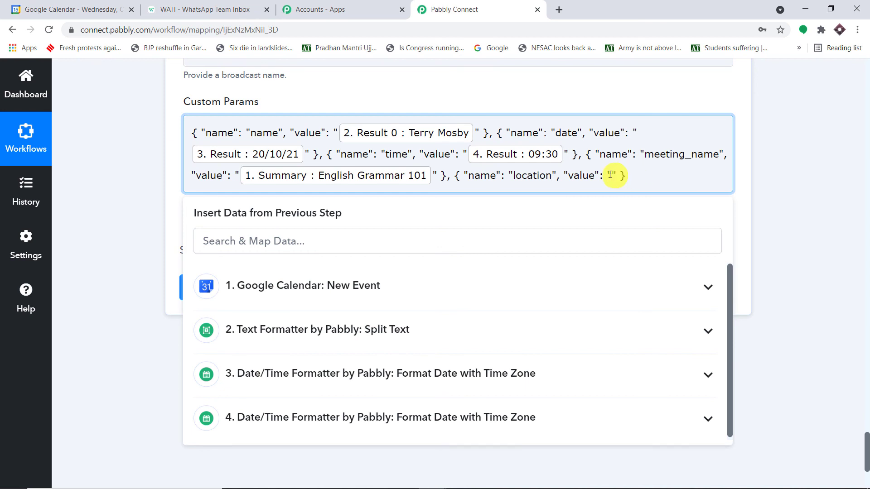
pyautogui.click(355, 293)
pyautogui.scroll(-2, 369, 330)
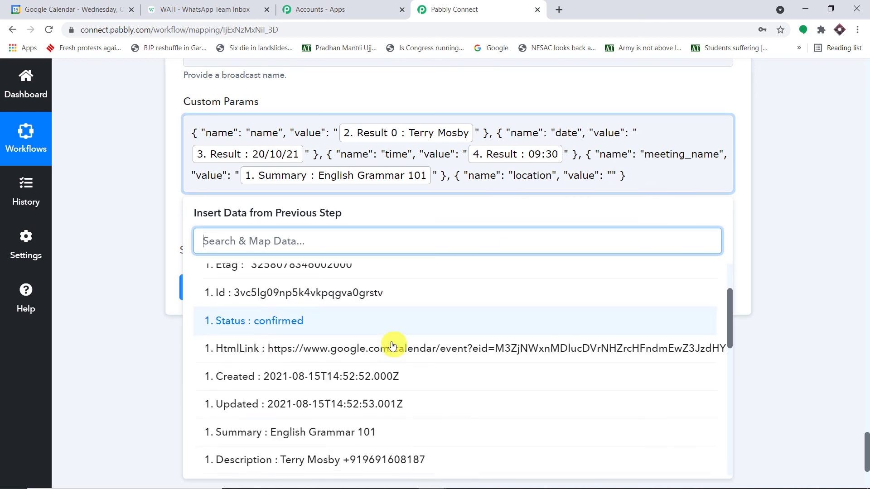
pyautogui.scroll(-2, 392, 346)
pyautogui.click(325, 405)
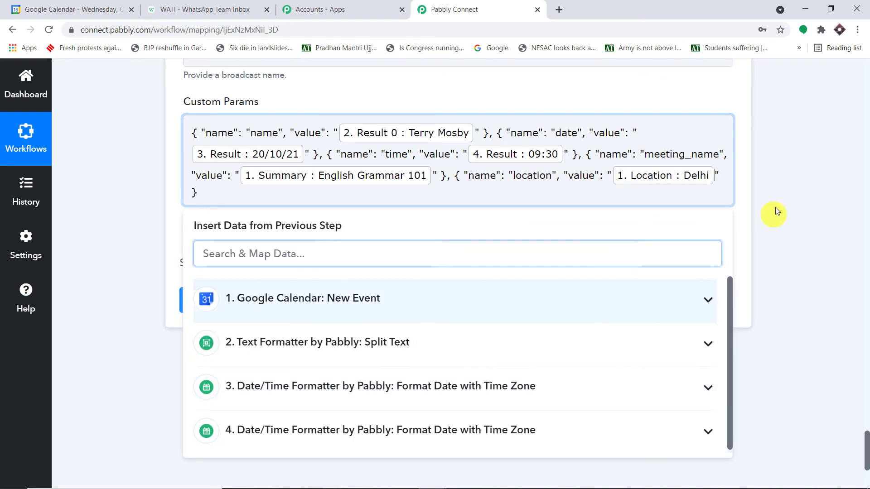
pyautogui.click(797, 200)
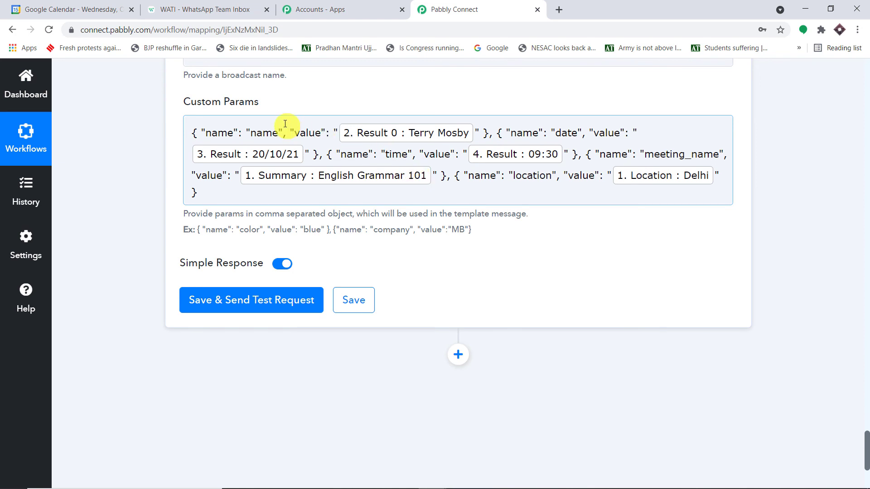
# Step: Compare the template's variables against the name, date, time, meeting_name and location params
pyautogui.click(188, 9)
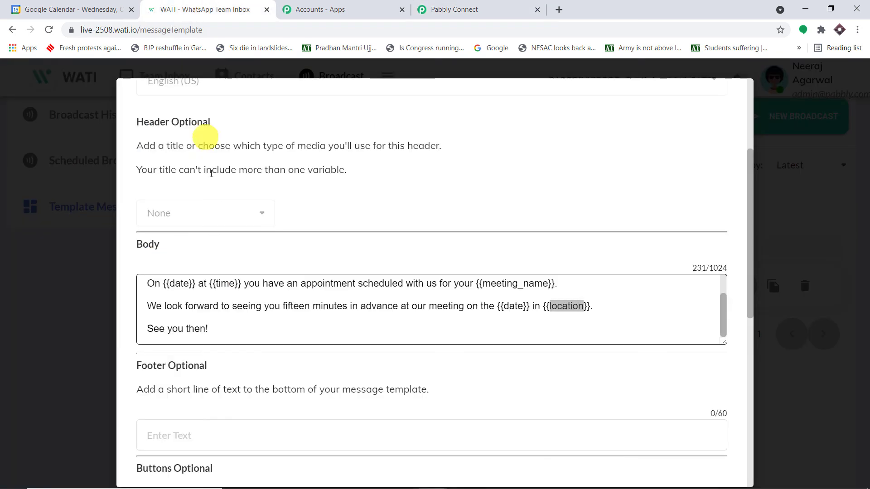
pyautogui.scroll(1, 194, 310)
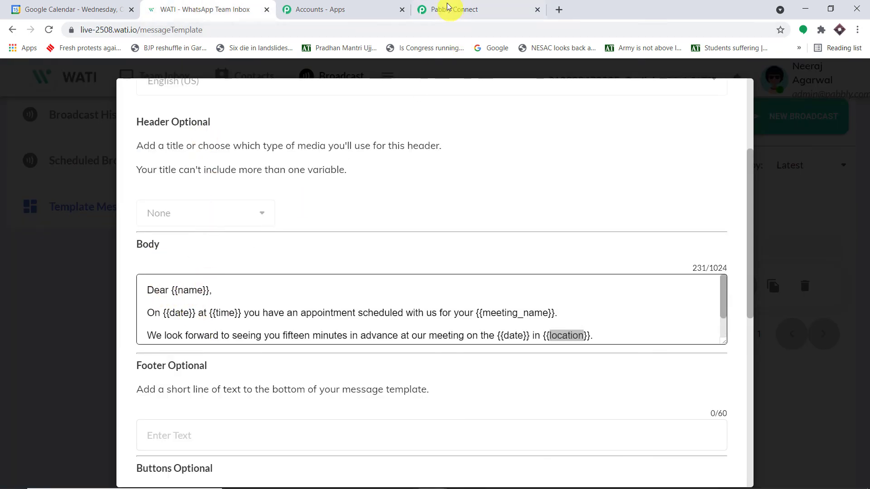
pyautogui.click(444, 9)
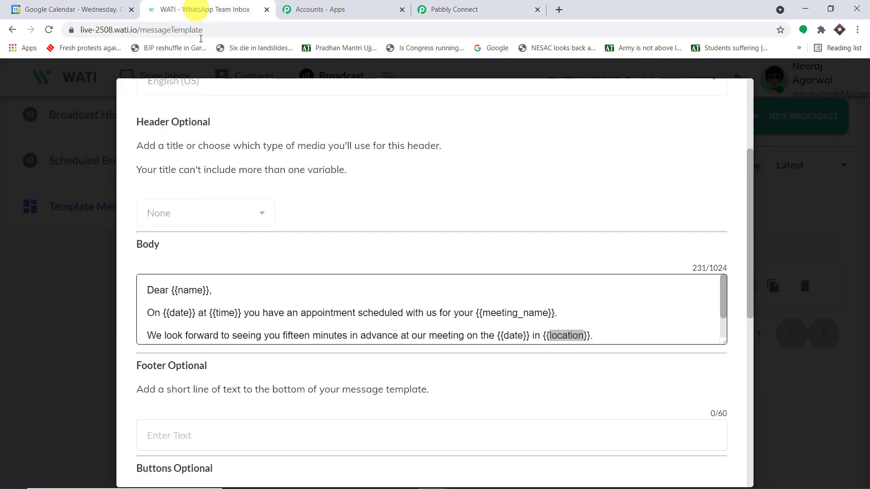
pyautogui.click(192, 9)
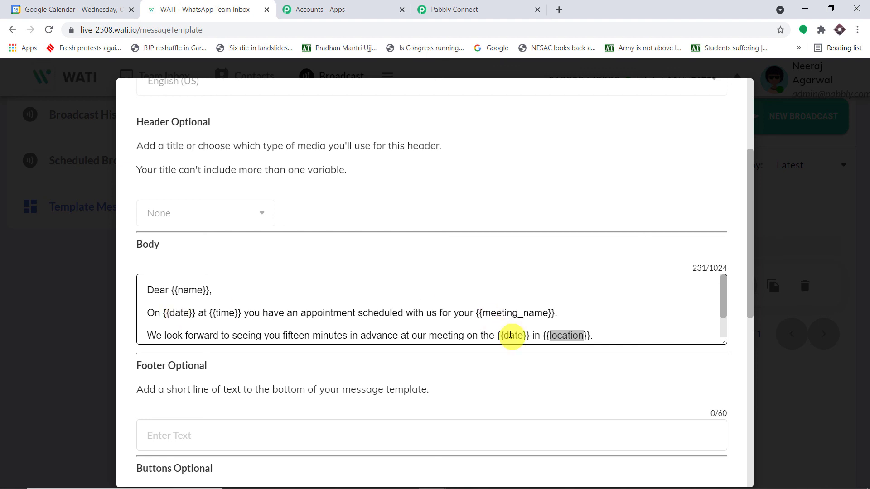
pyautogui.click(435, 9)
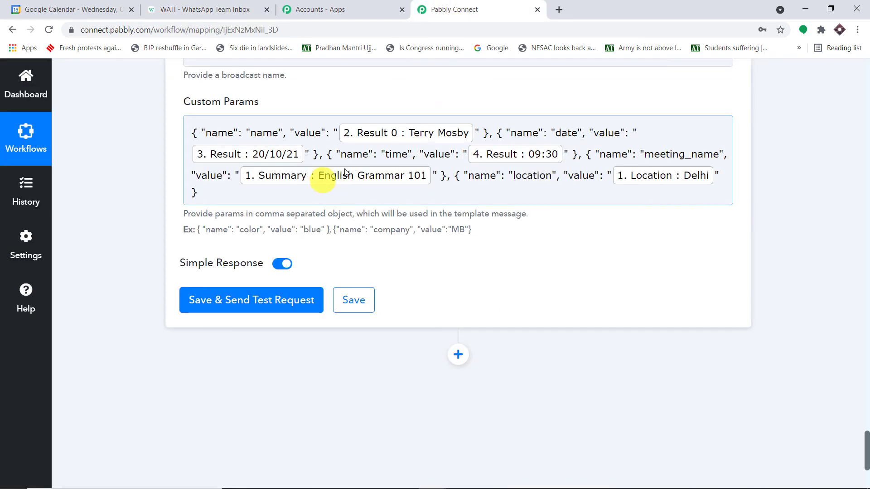
pyautogui.click(194, 9)
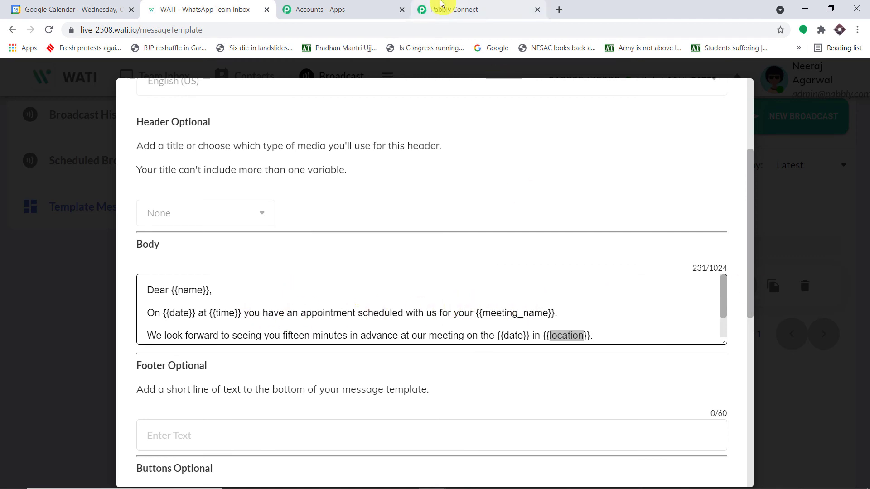
pyautogui.click(440, 8)
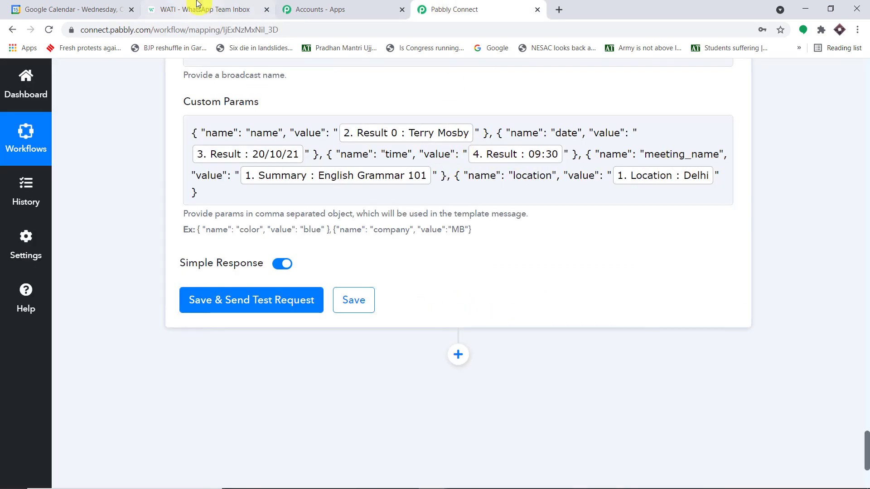
pyautogui.click(196, 4)
pyautogui.scroll(-1, 484, 317)
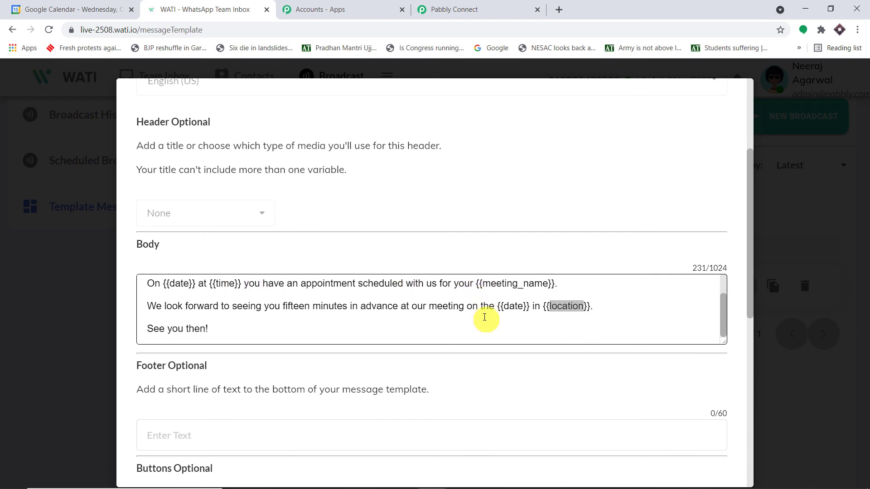
pyautogui.click(449, 8)
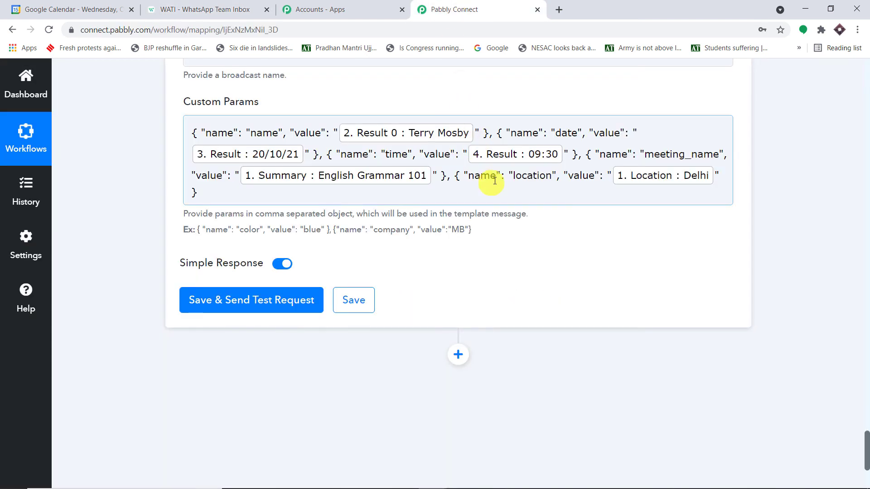
pyautogui.click(231, 10)
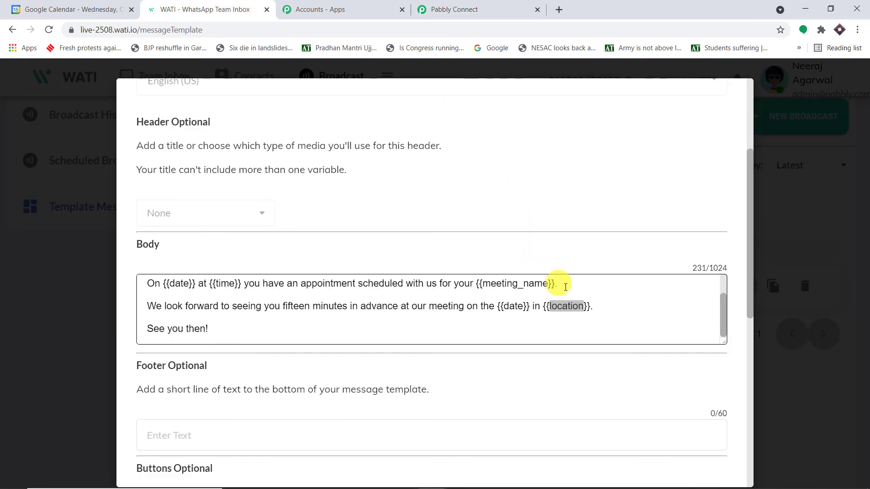
pyautogui.scroll(1, 321, 326)
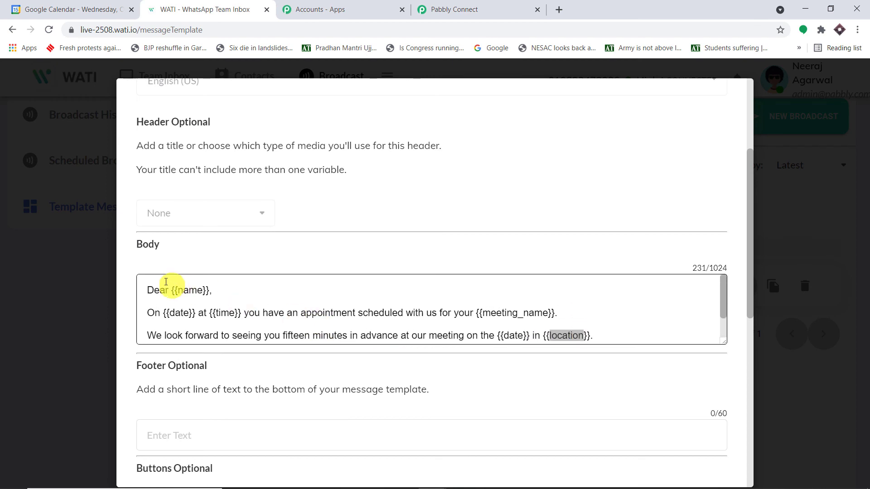
pyautogui.scroll(-3, 320, 243)
# Step: Back in Pabbly Connect, save the WATI step and send a test of the appointment_details template
pyautogui.click(437, 9)
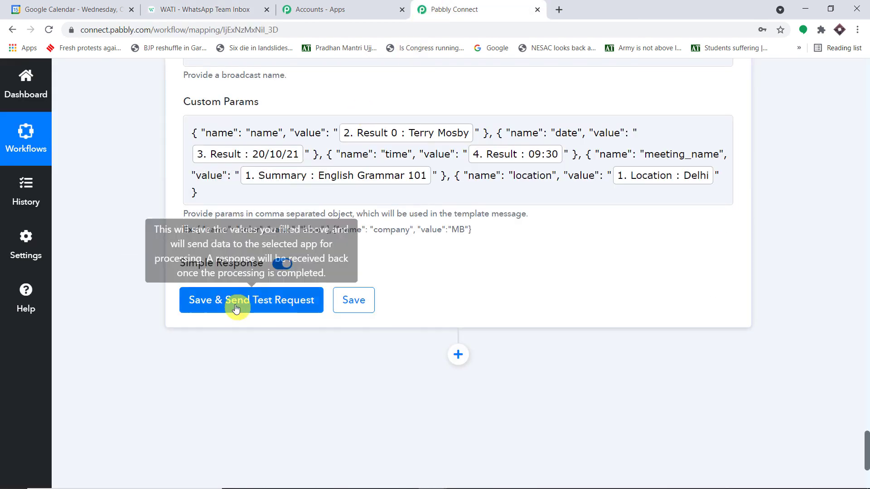
pyautogui.click(236, 308)
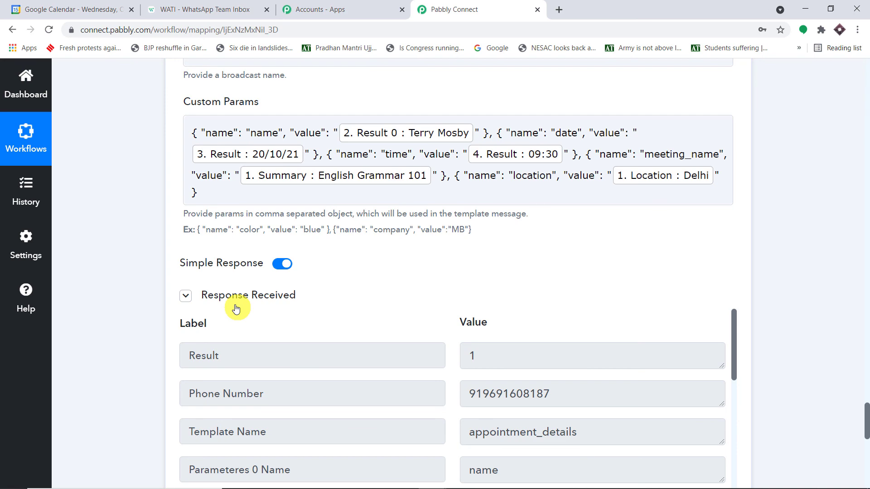
# Step: Collapse the WATI Send Template Message and Date/Time Formatter steps
pyautogui.scroll(15, 235, 308)
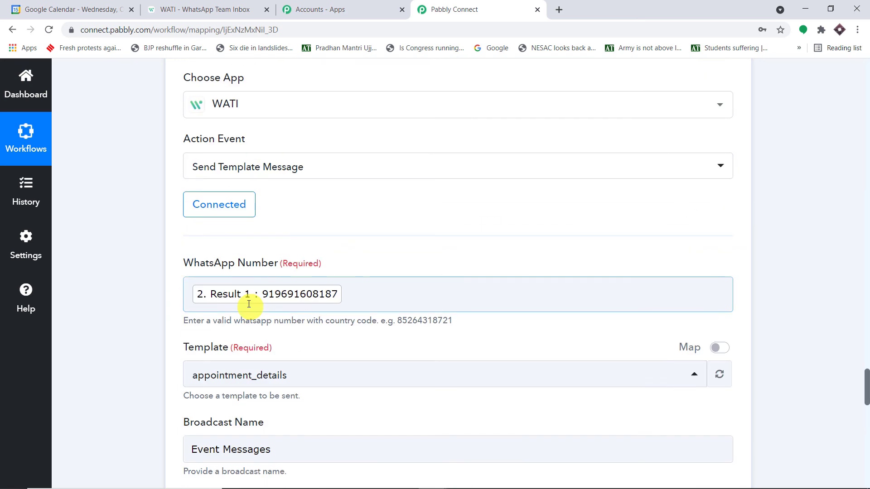
pyautogui.click(311, 292)
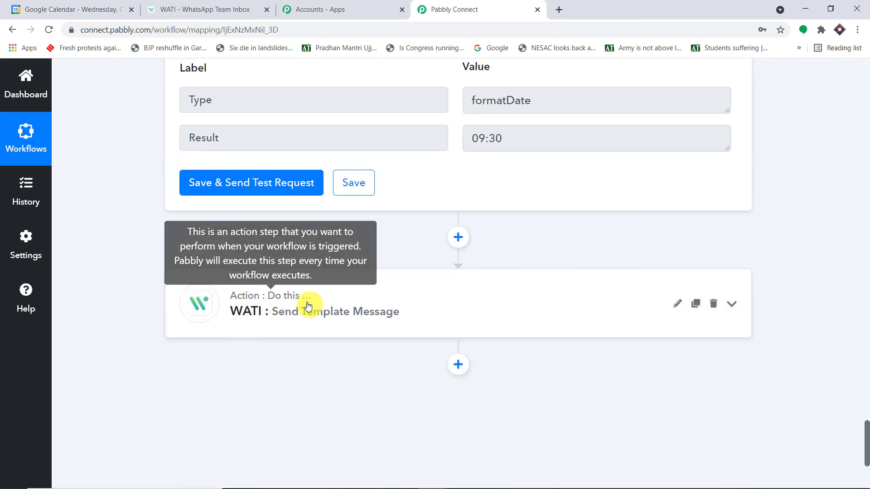
pyautogui.scroll(15, 307, 303)
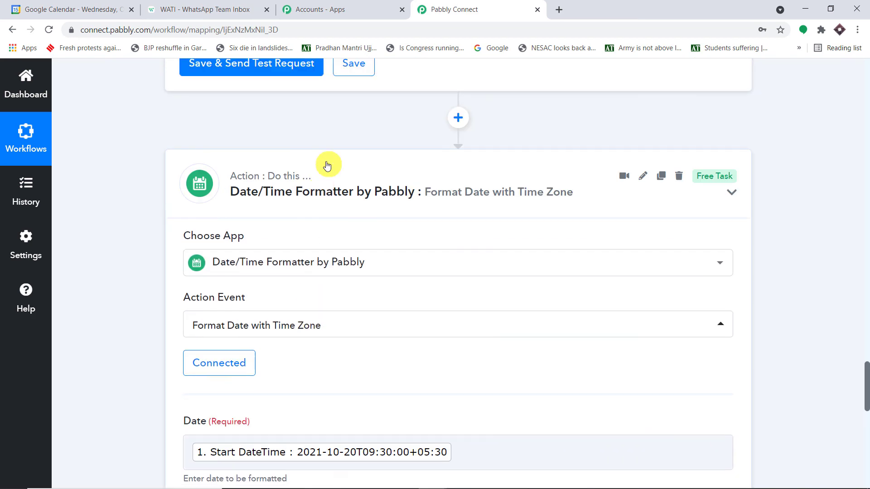
pyautogui.scroll(10, 338, 222)
pyautogui.scroll(8, 338, 222)
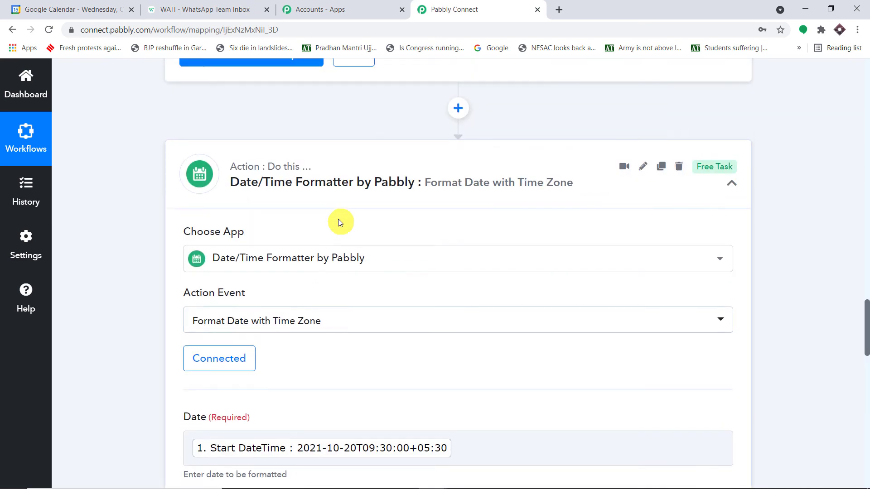
pyautogui.click(340, 225)
# Step: Collapse the Google Calendar trigger step and review the compact workflow cards
pyautogui.scroll(16, 340, 225)
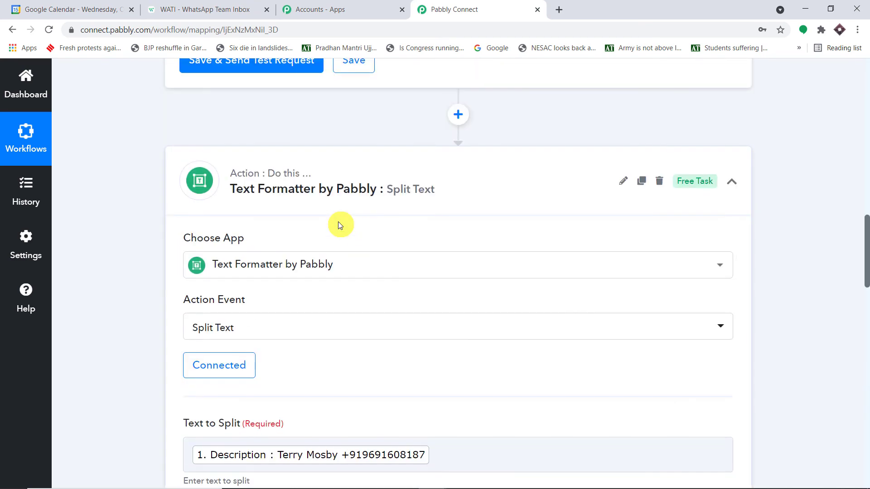
pyautogui.scroll(10, 372, 185)
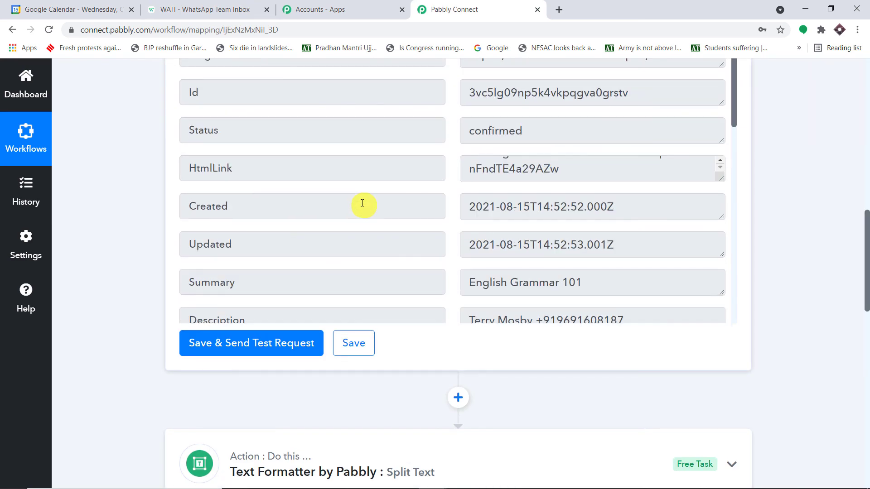
pyautogui.scroll(3, 520, 173)
pyautogui.scroll(10, 519, 170)
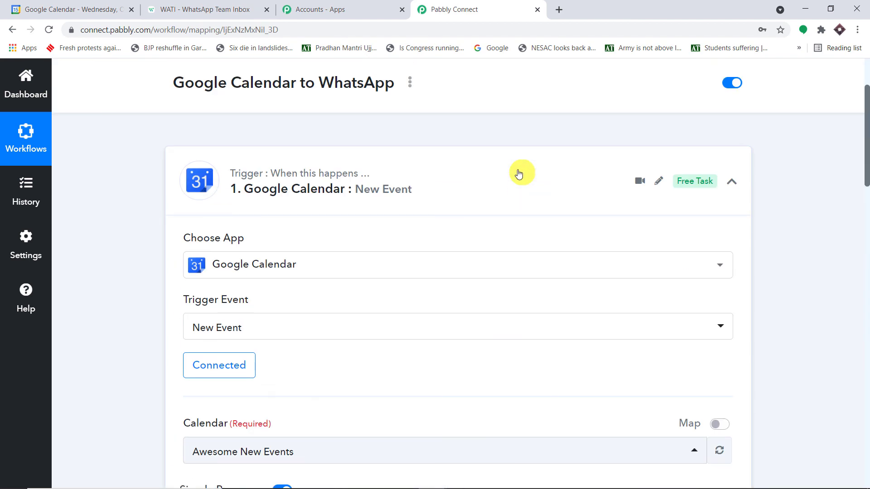
pyautogui.click(414, 175)
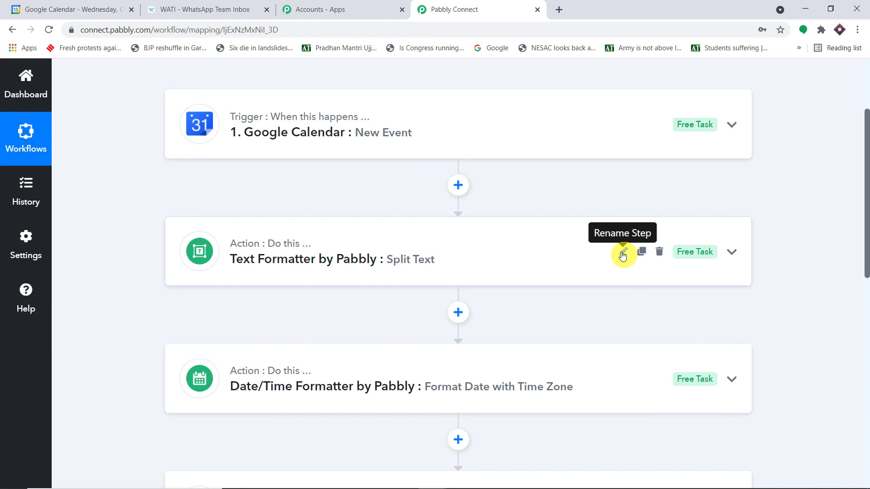
pyautogui.scroll(-4, 623, 256)
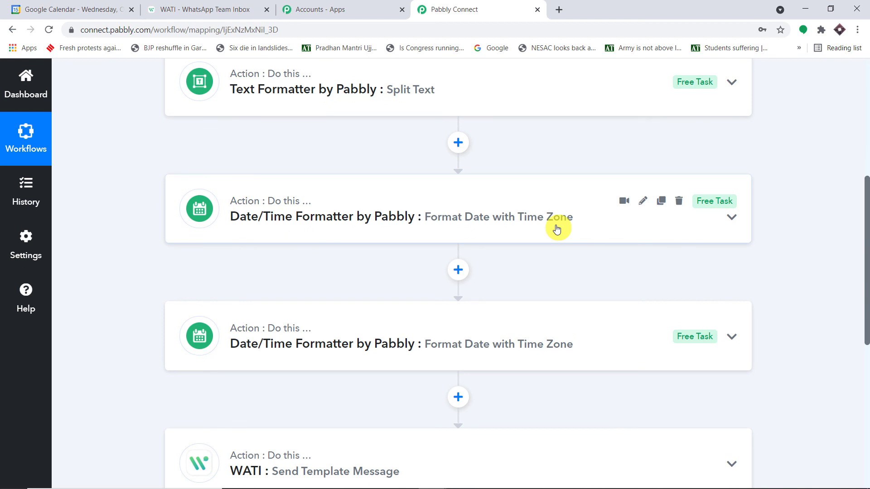
pyautogui.scroll(-3, 502, 246)
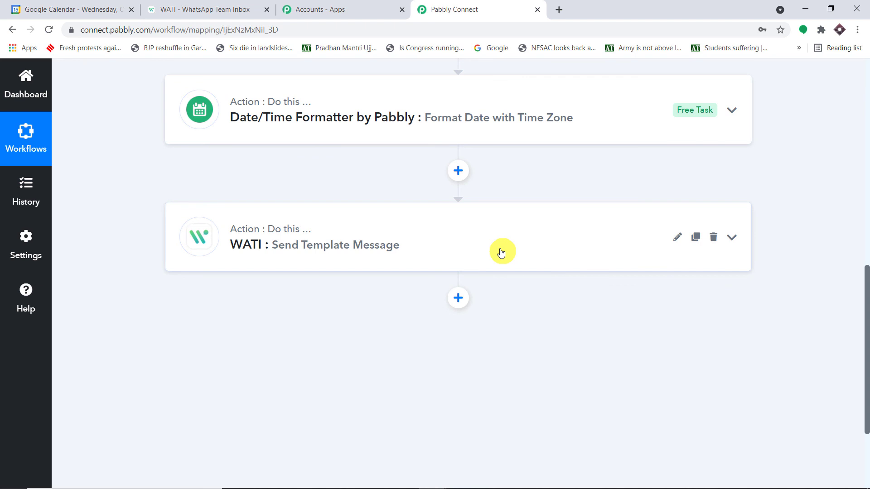
pyautogui.scroll(6, 501, 253)
pyautogui.scroll(-6, 466, 225)
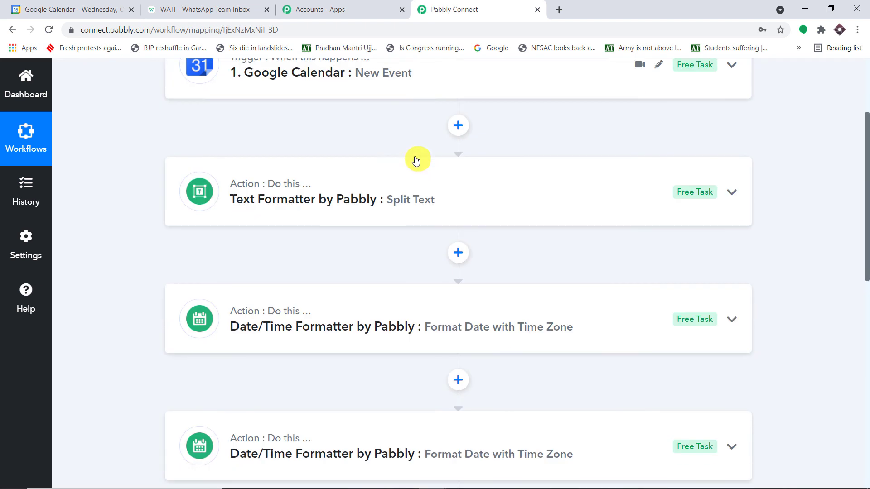